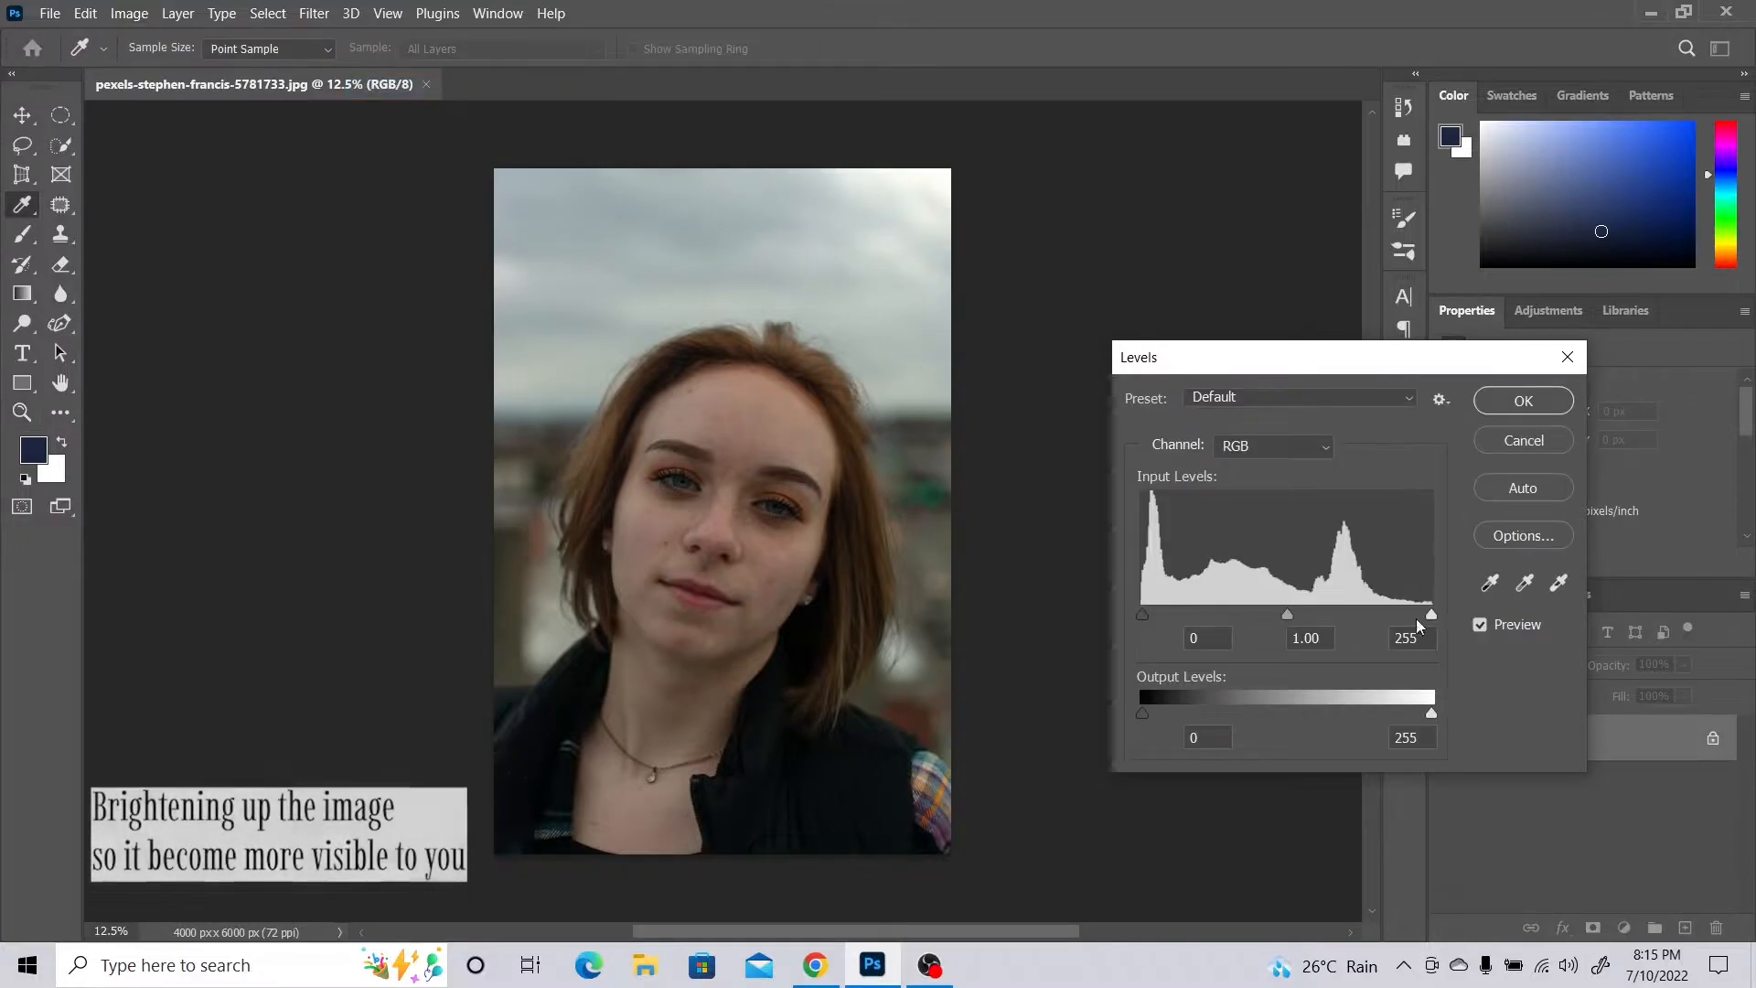
- Brighten the portrait photo with a Levels midtone adjustment and a Brightness/Contrast adjustment
left_click_drag(1286, 614, 1267, 614)
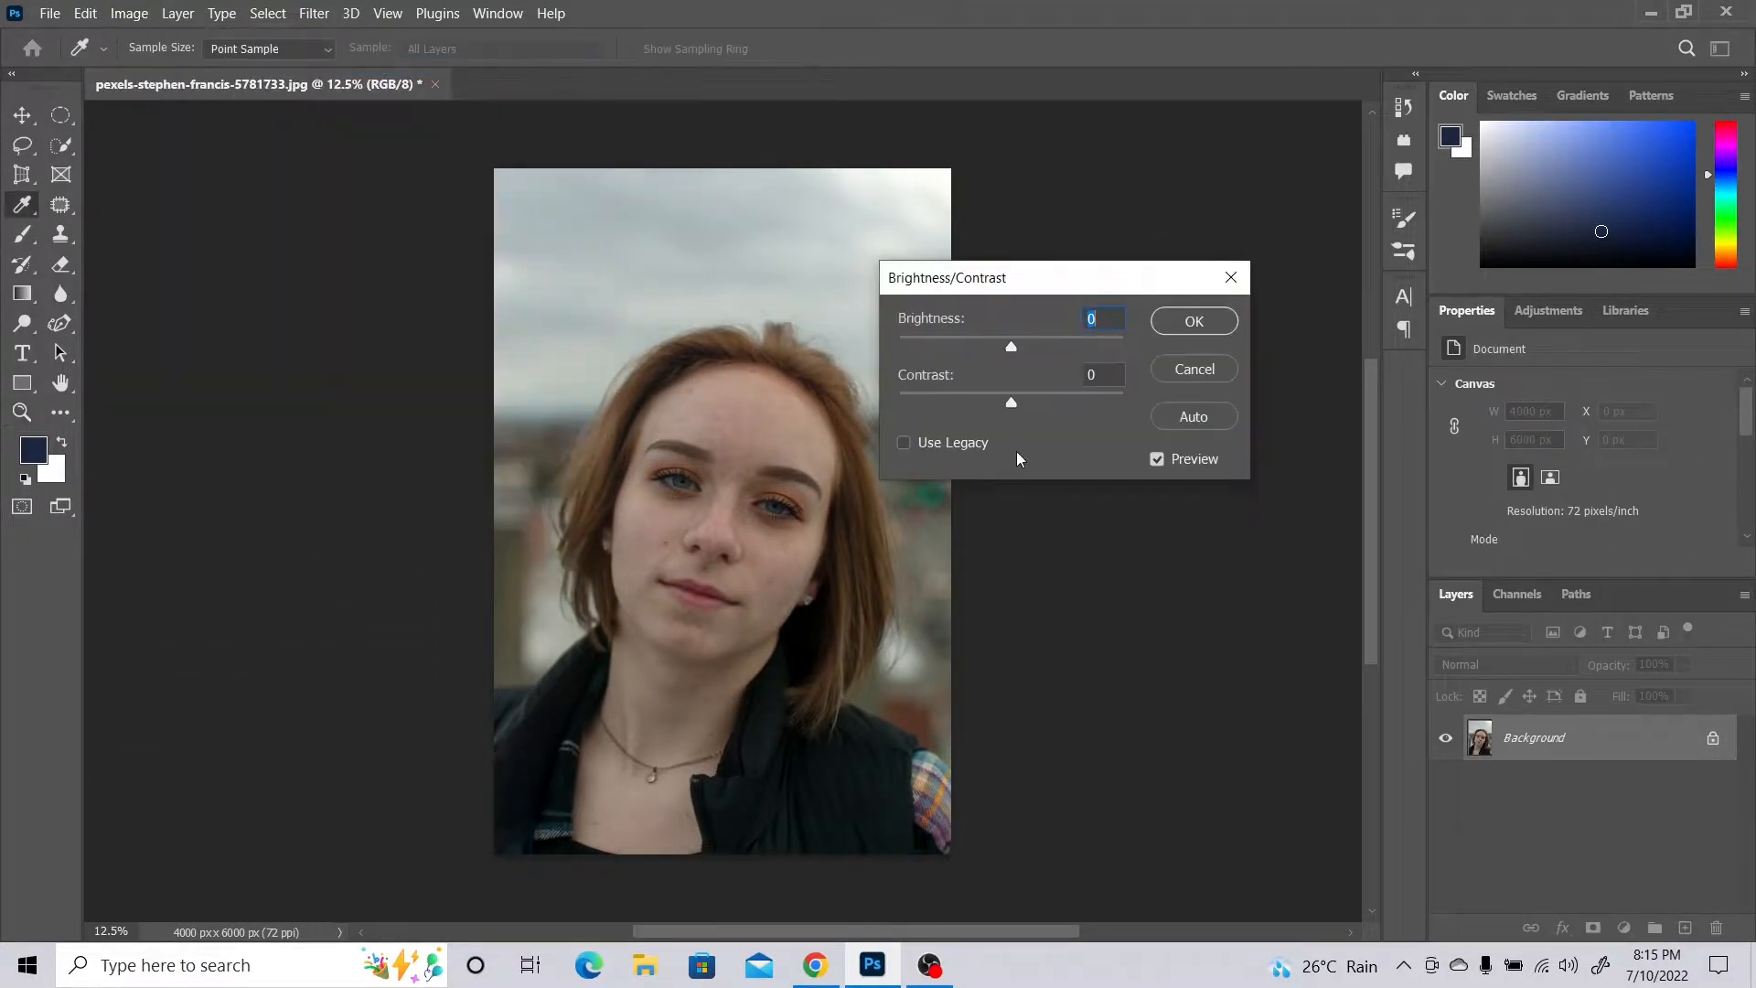
left_click_drag(1011, 347, 995, 403)
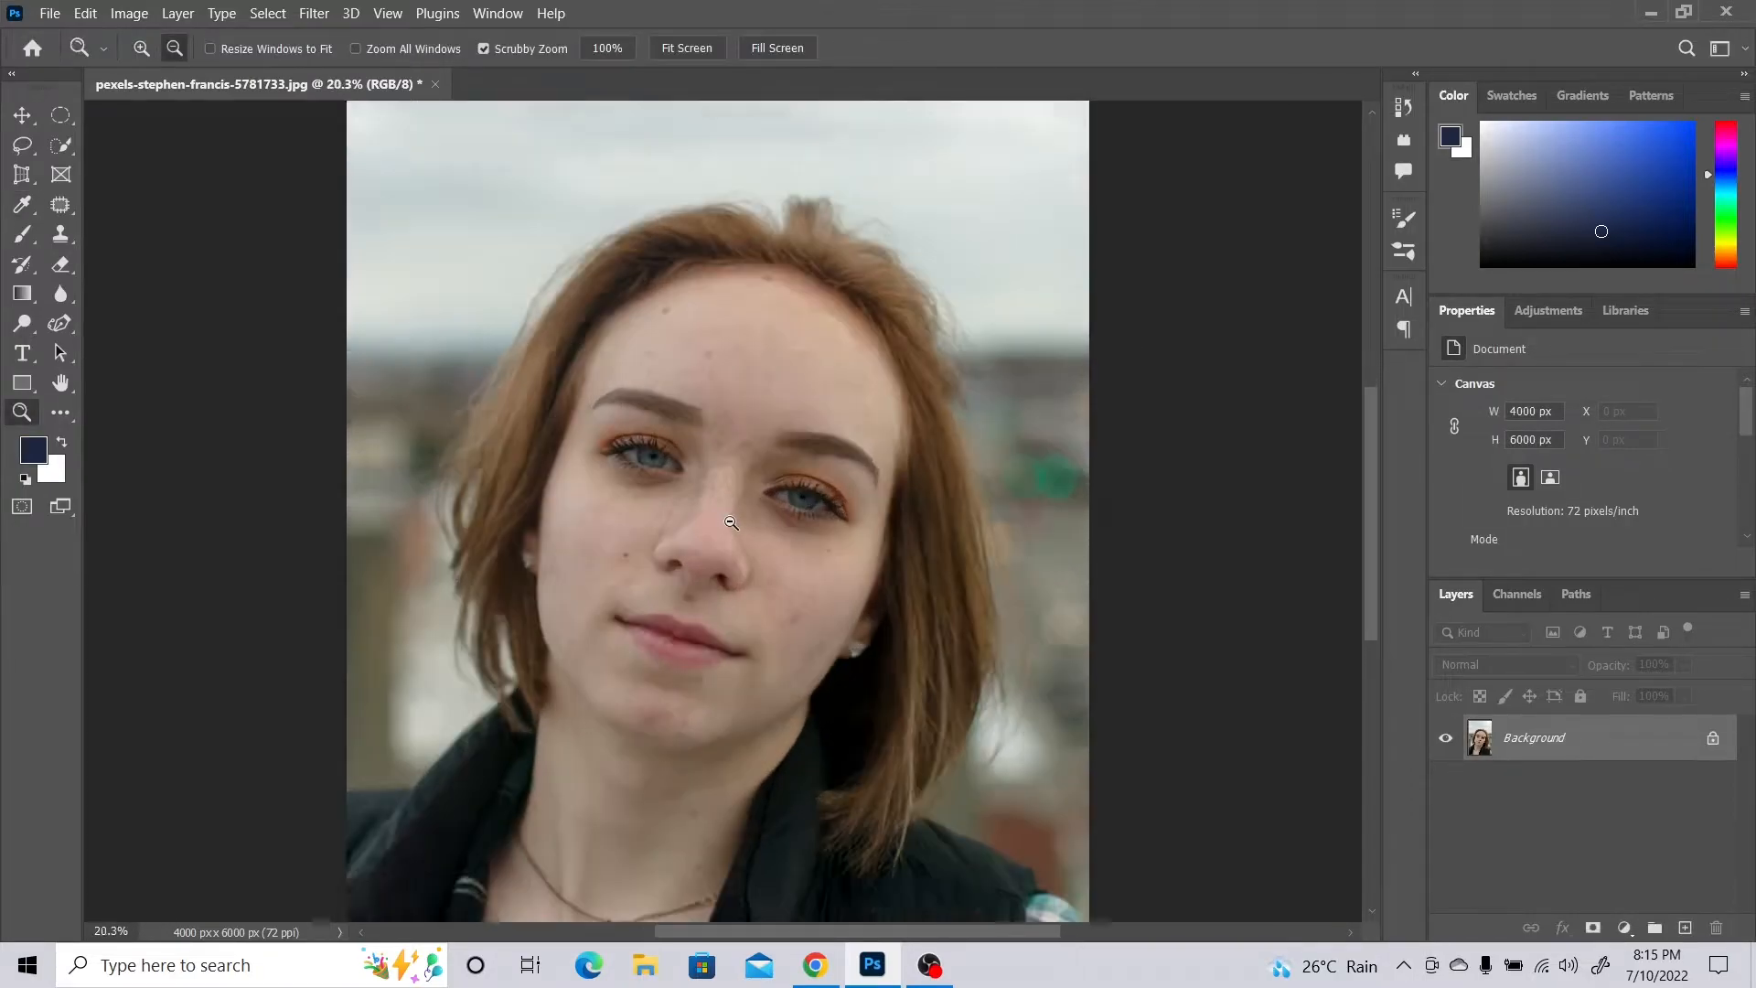
- Duplicate the Background layer of the portrait, leaving the copy's blend mode at Normal
scroll(731, 522, "up", 1)
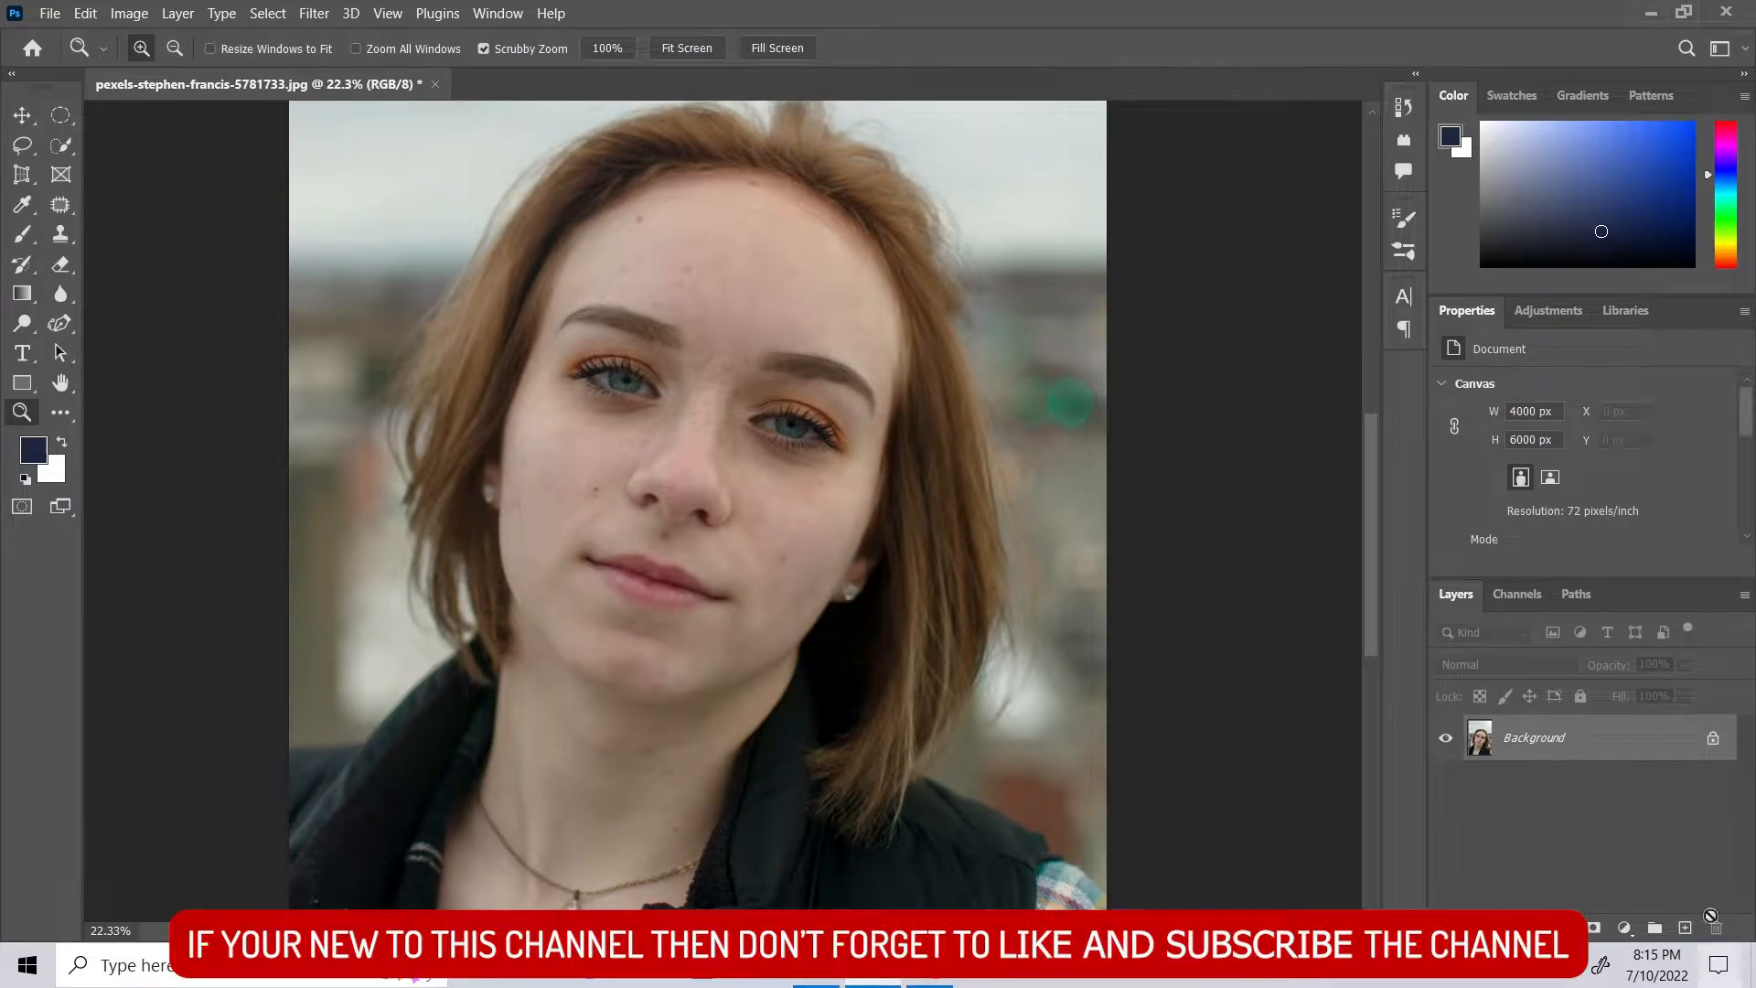
left_click_drag(1616, 754, 1685, 926)
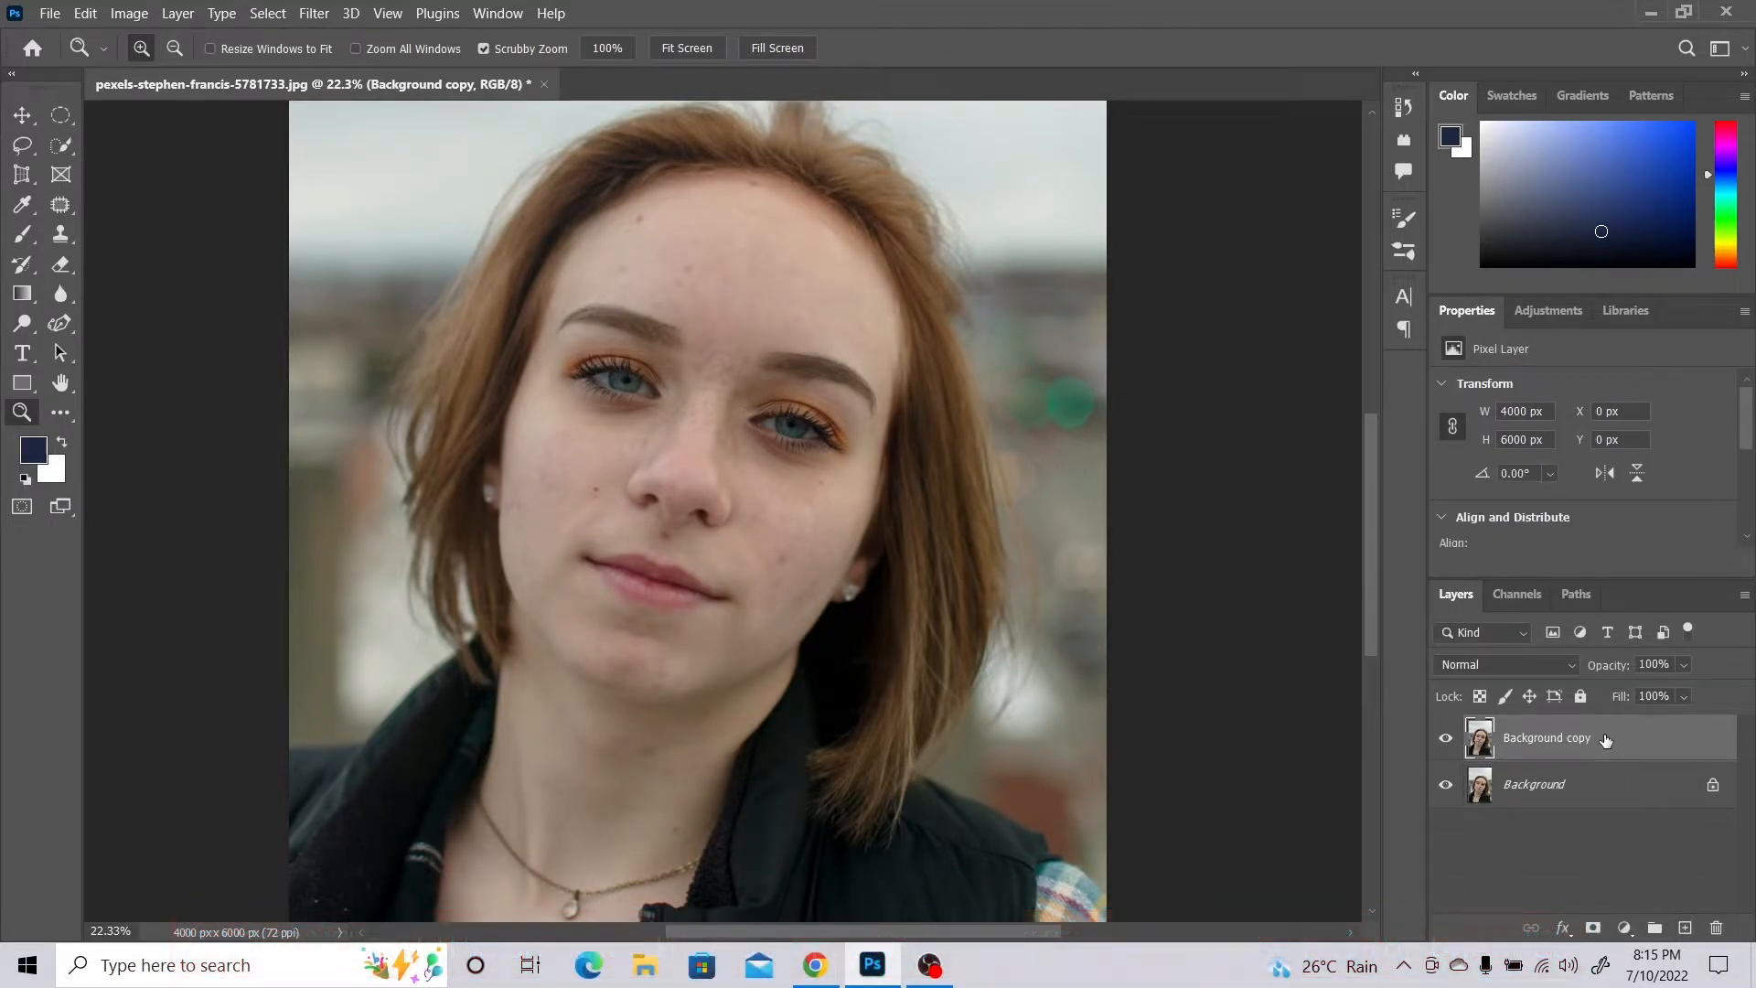
left_click(1538, 660)
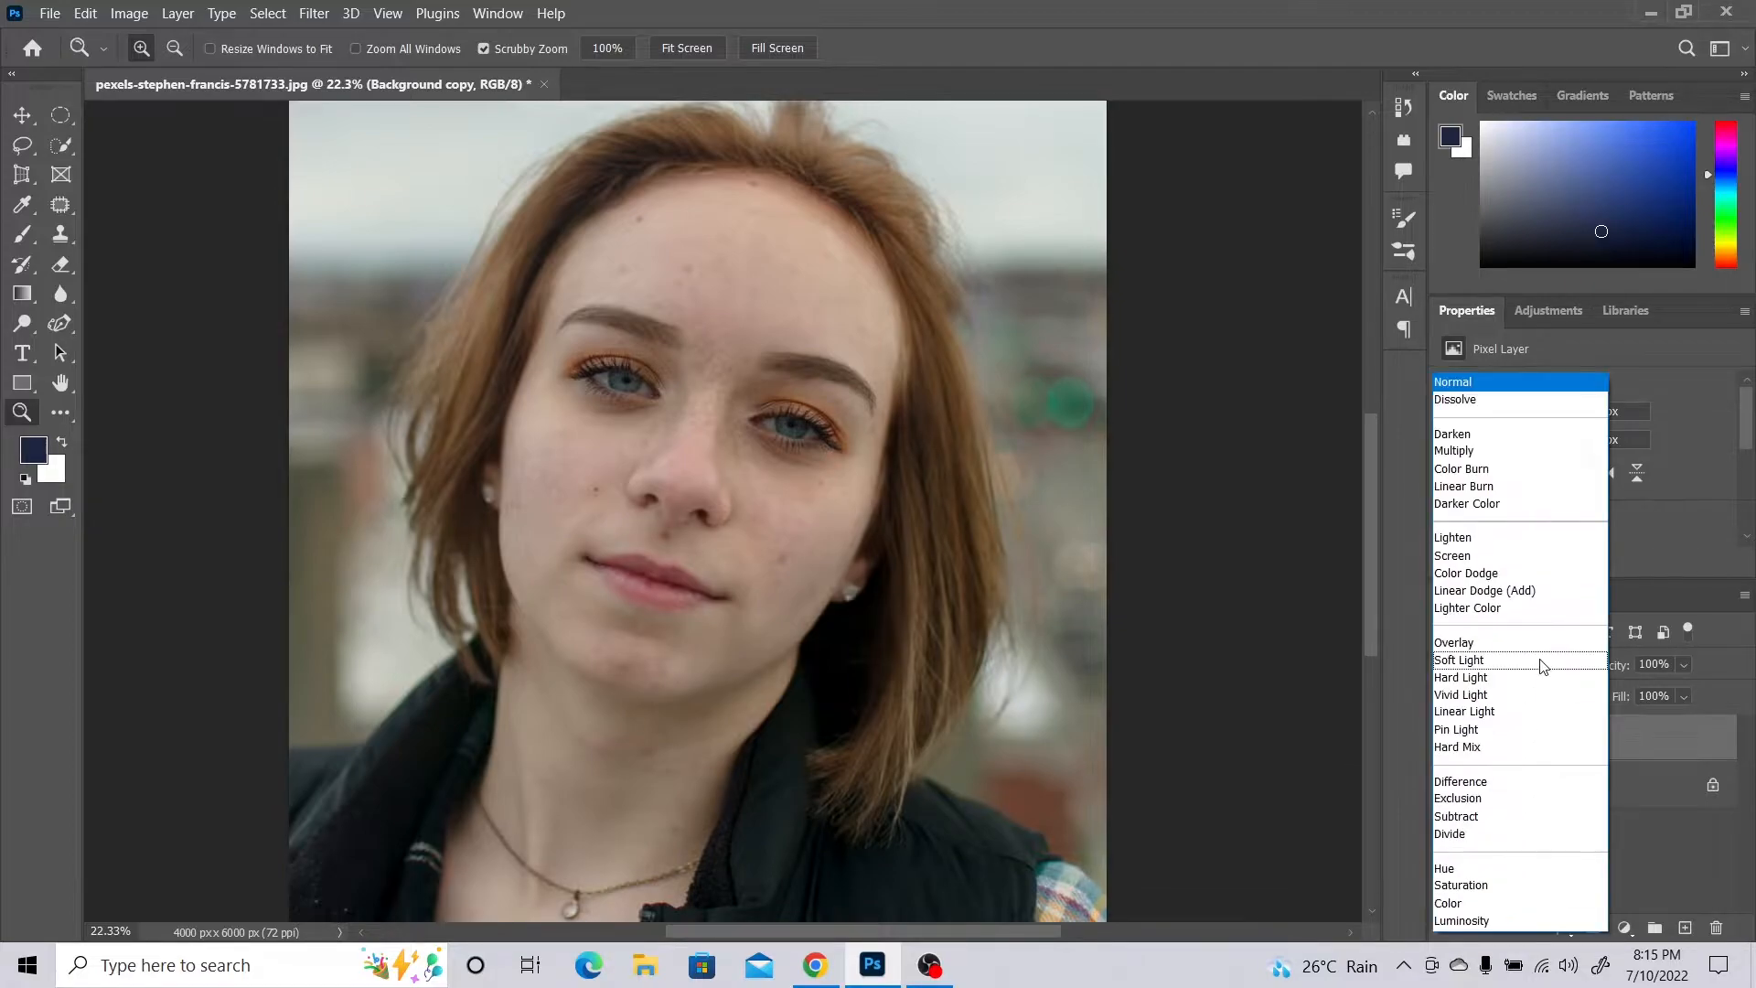
left_click(1663, 725)
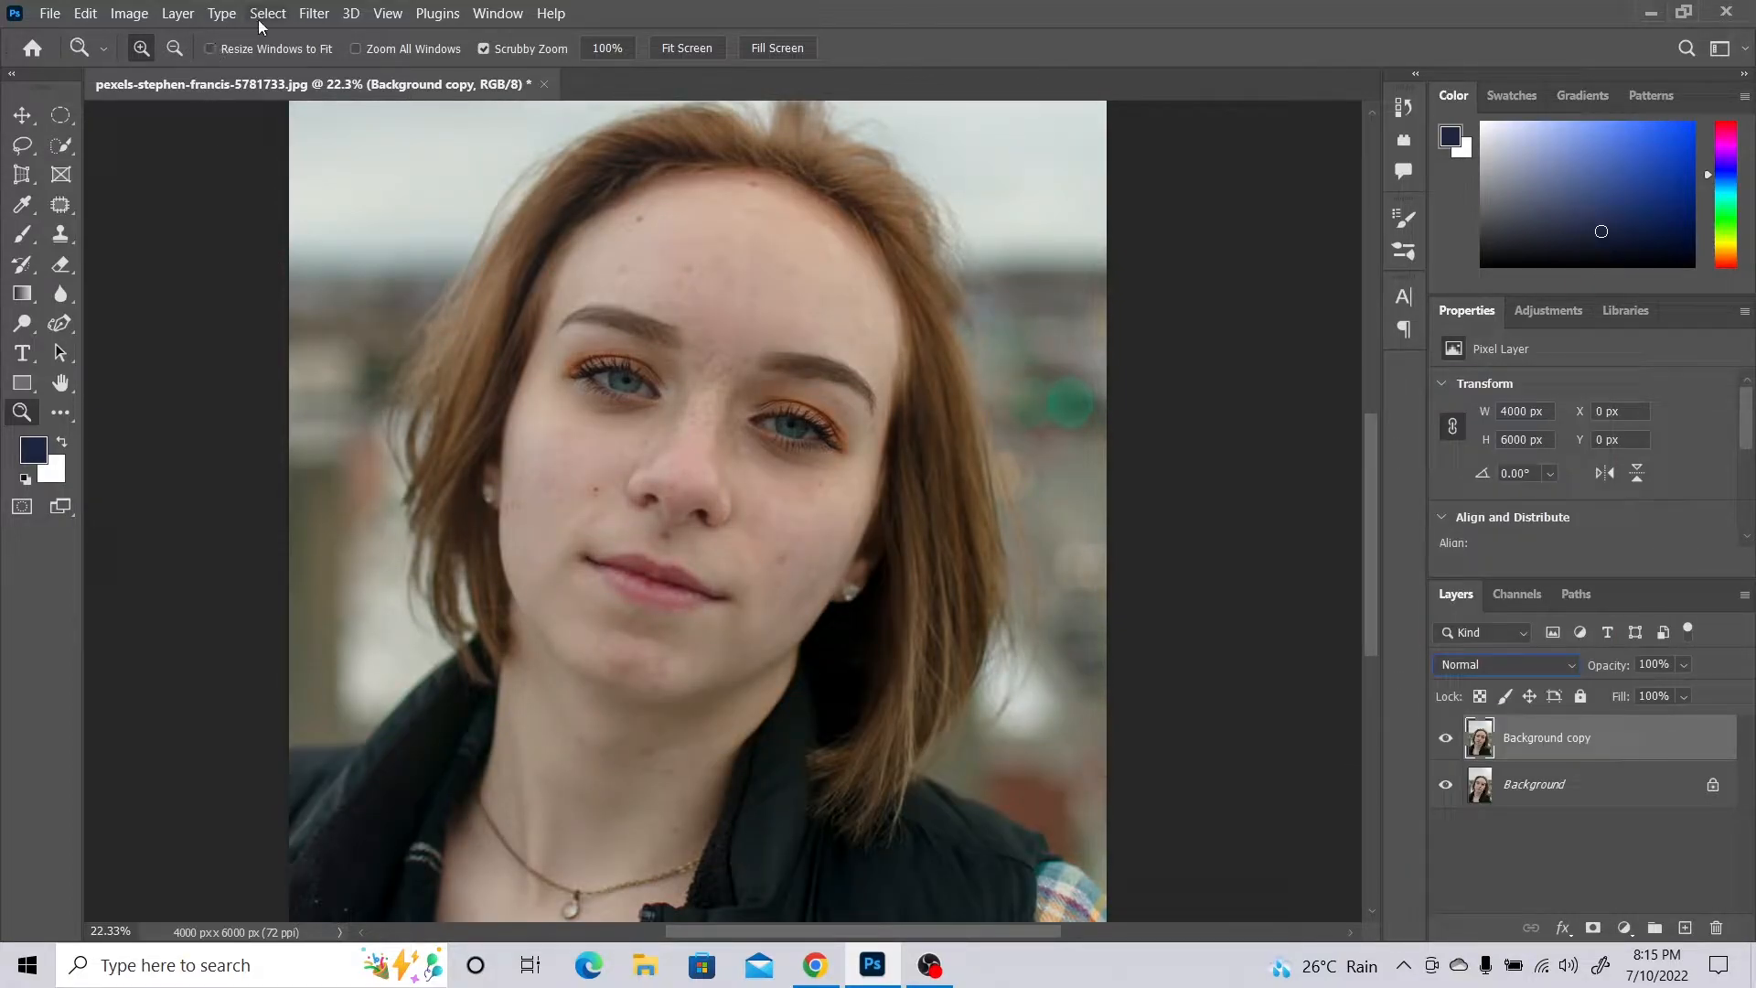
- Invert the colours of the Background copy layer
left_click(174, 14)
mouse_move(126, 13)
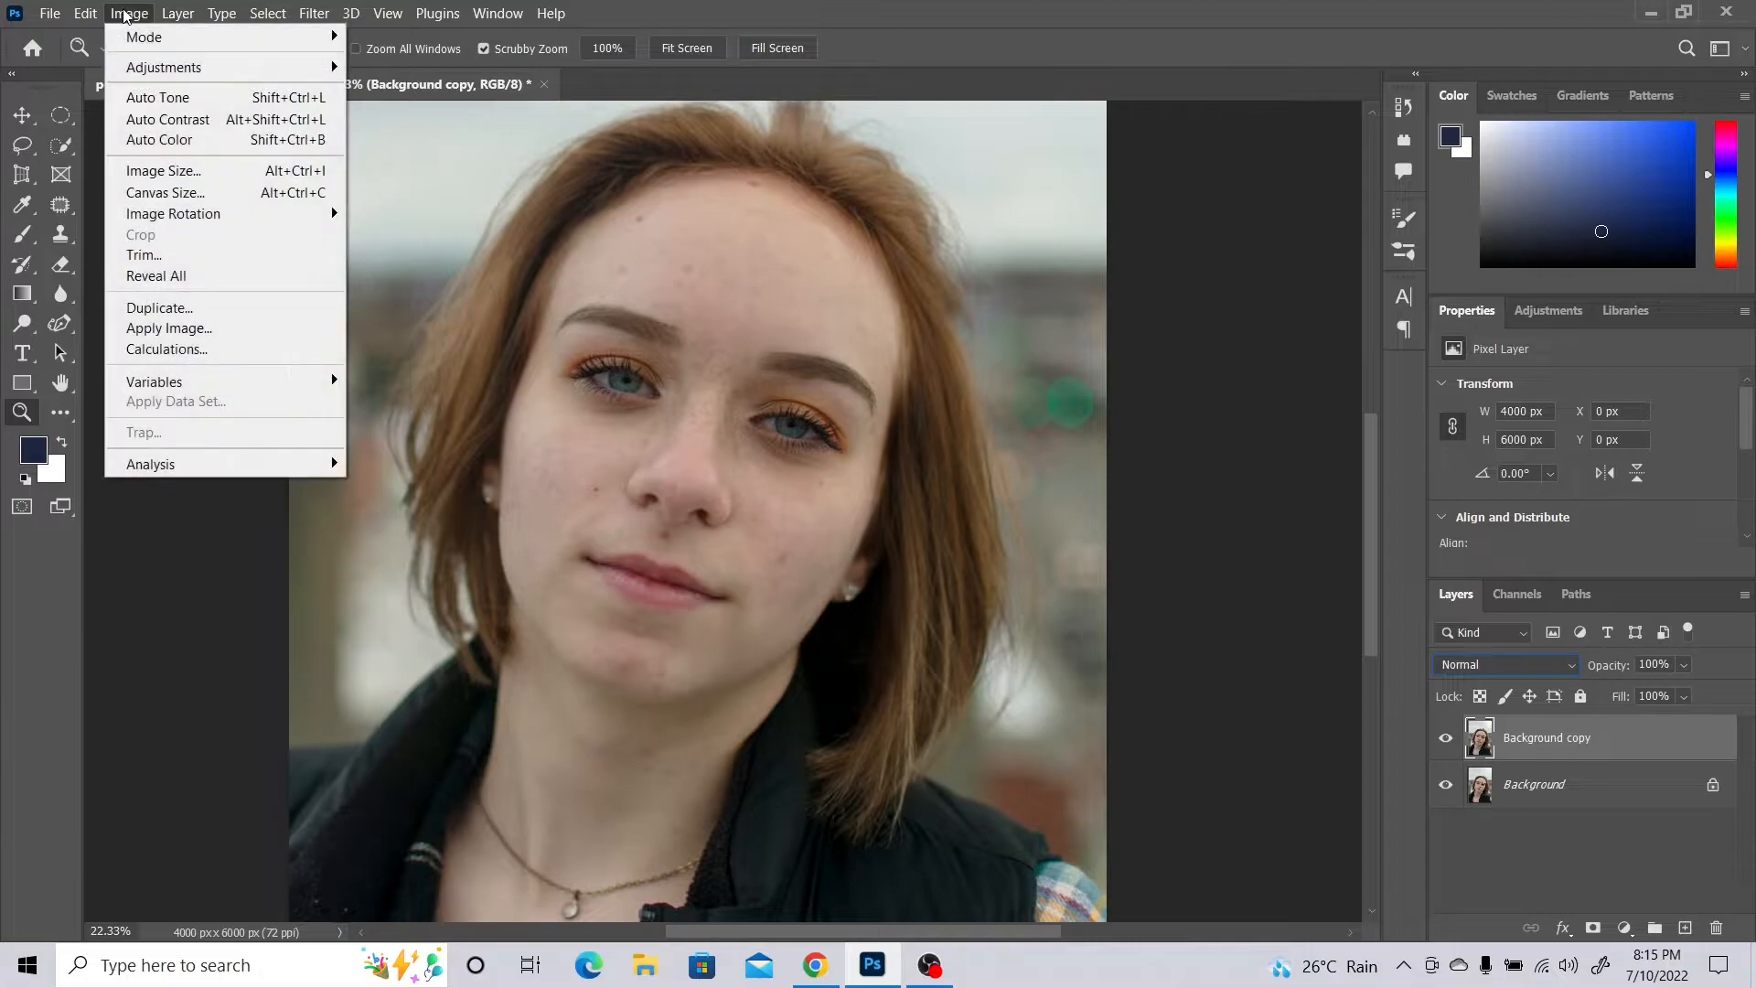
mouse_move(154, 67)
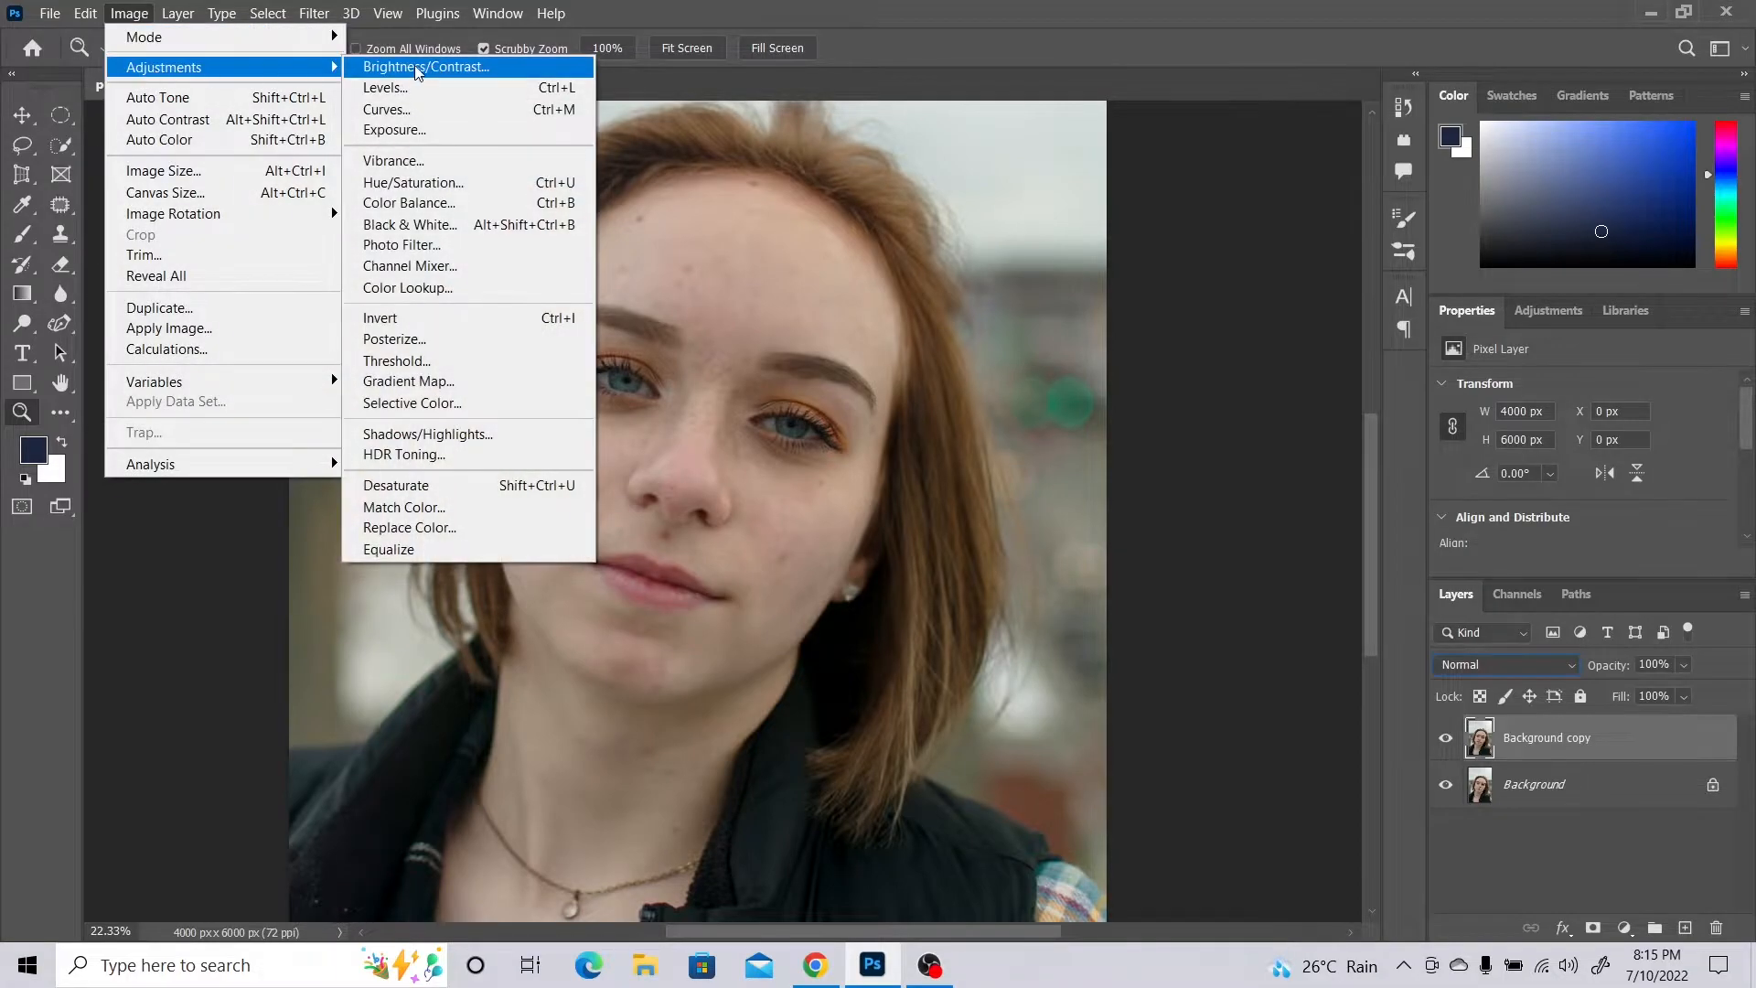
left_click(486, 316)
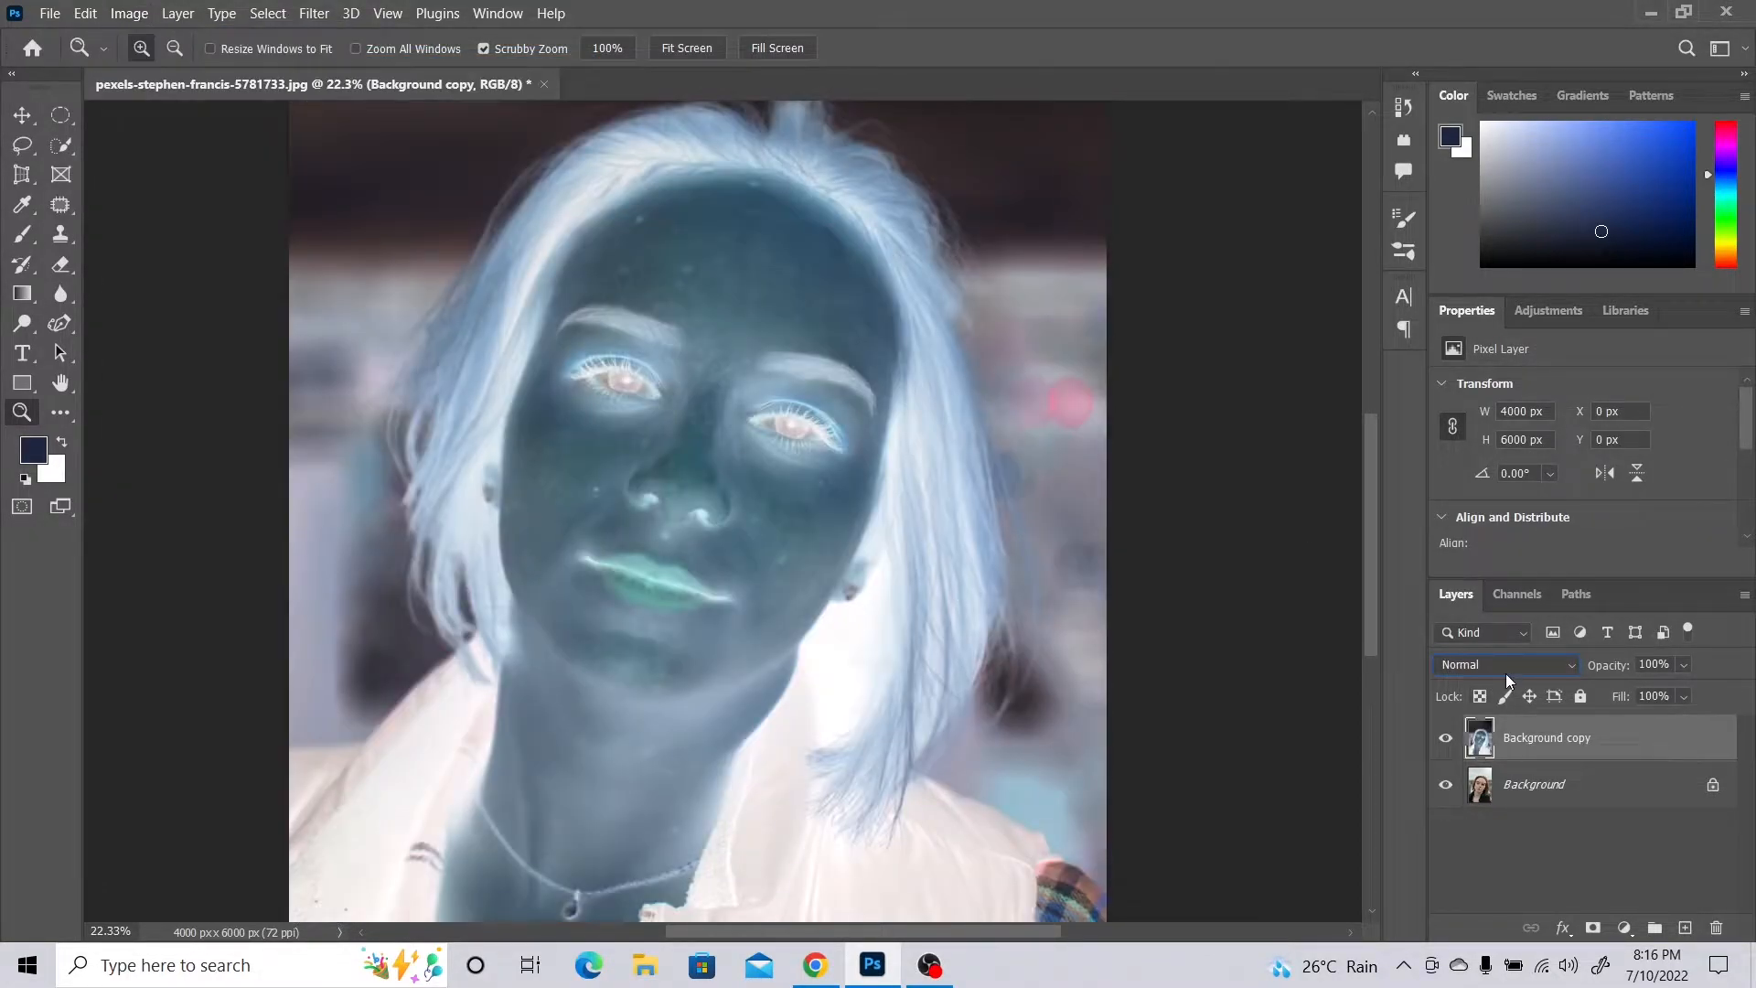
- Set the Background copy layer's blend mode to Vivid Light and convert the layer to a smart object
left_click(1507, 665)
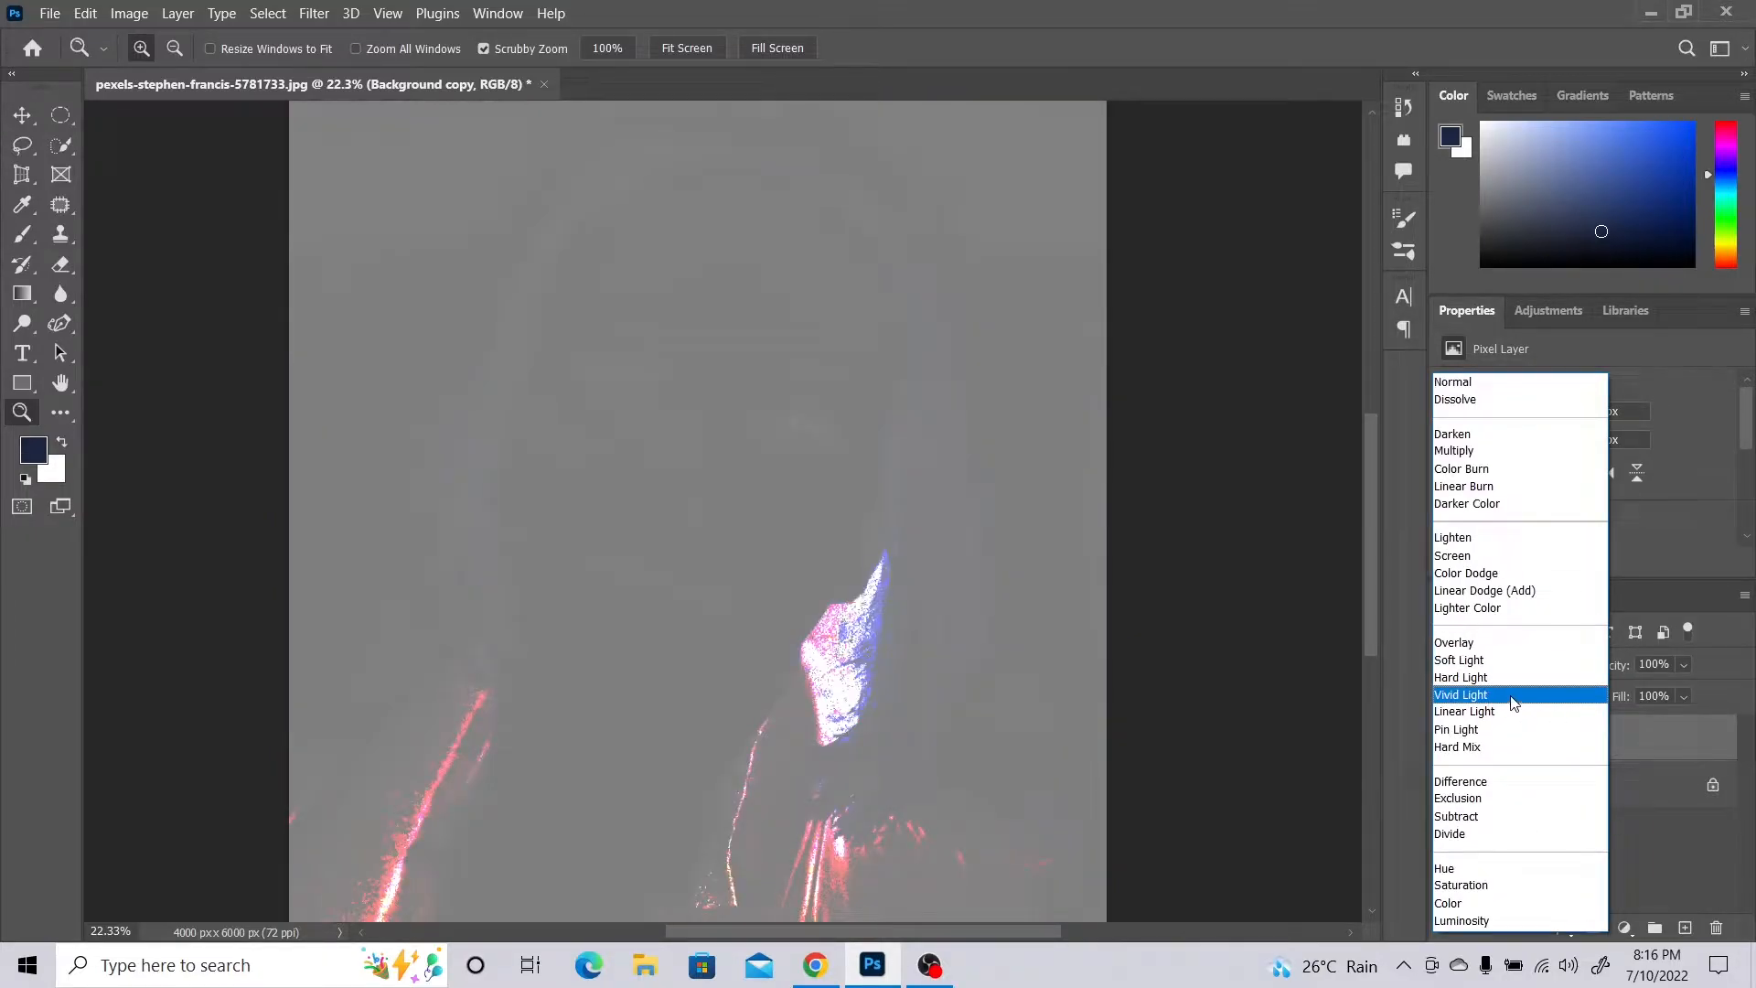
left_click(1507, 697)
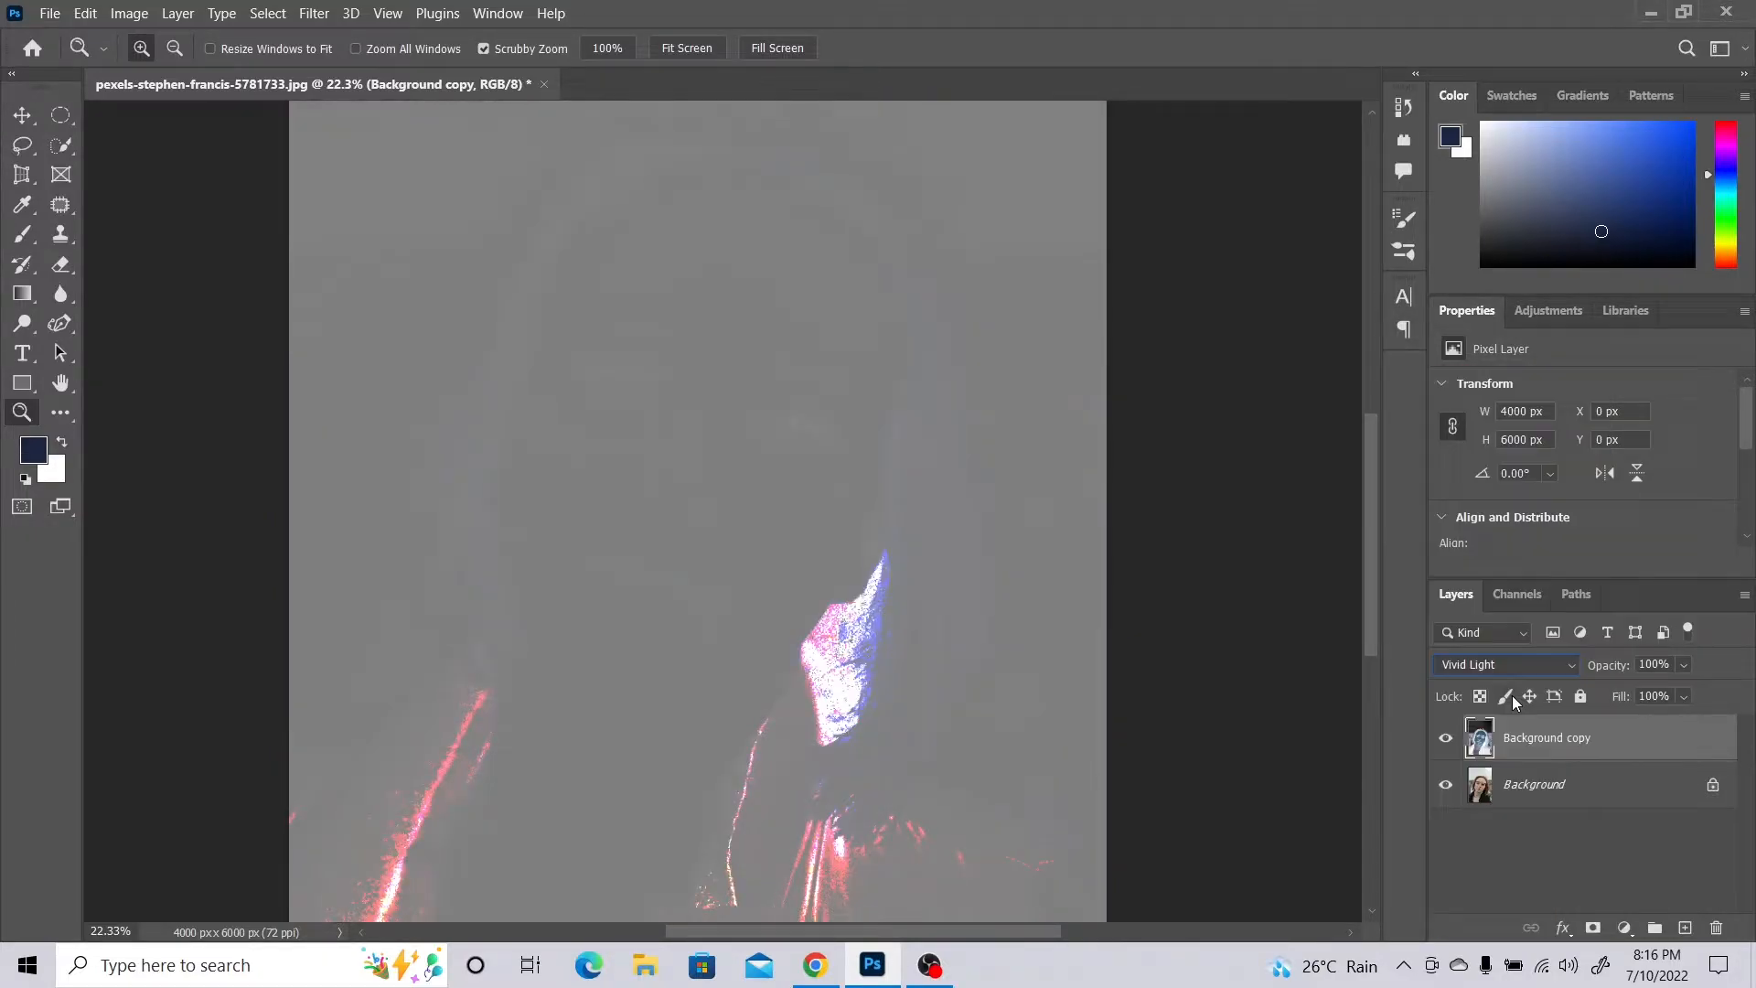
right_click(1636, 761)
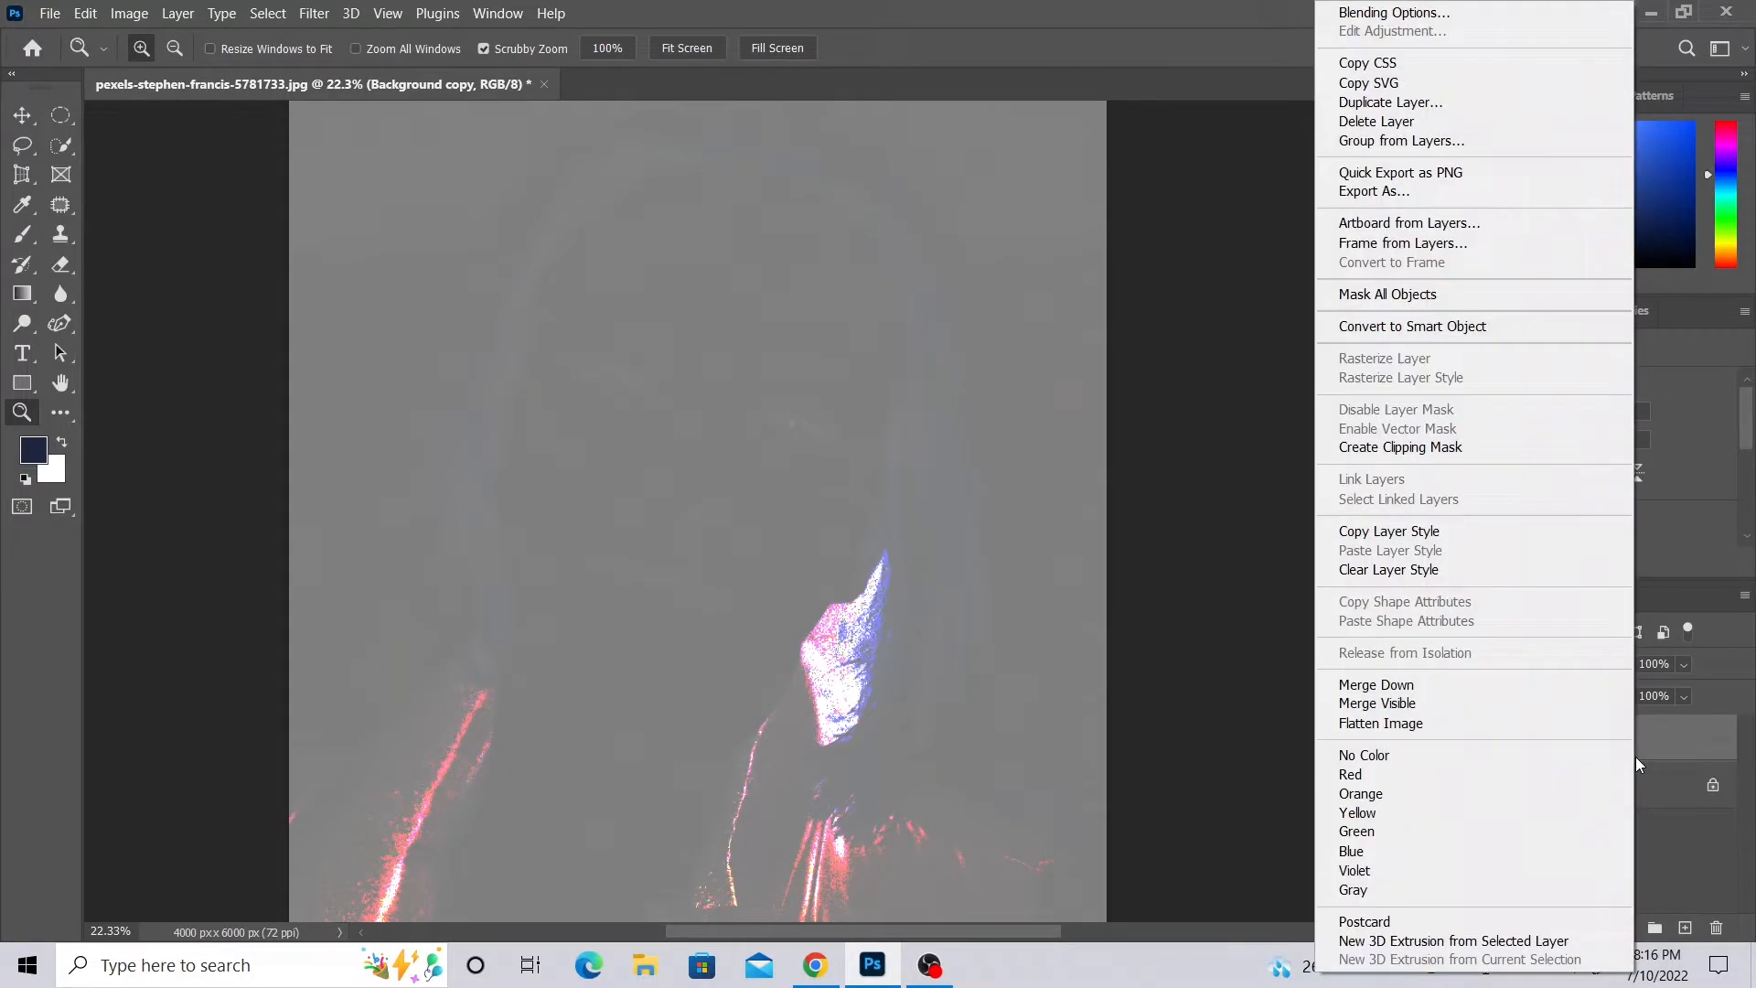
left_click(1543, 327)
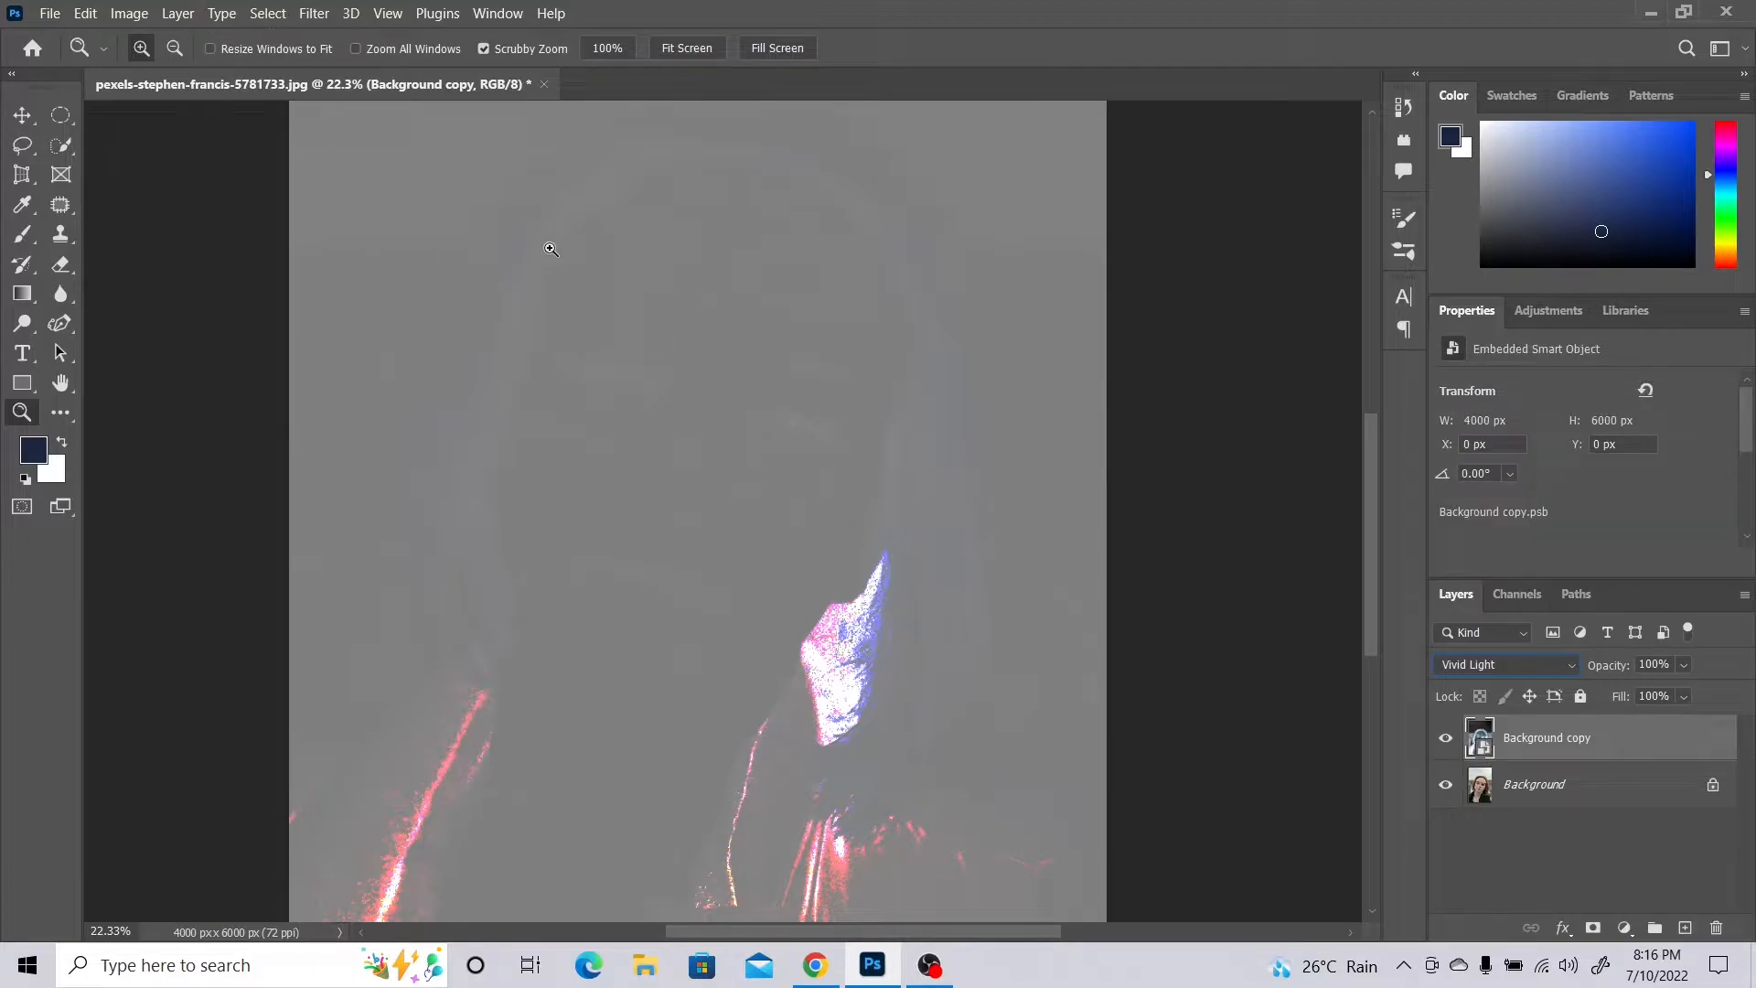
- Apply a High Pass filter with a radius of 28 pixels to the Background copy smart object
left_click(312, 13)
mouse_move(476, 476)
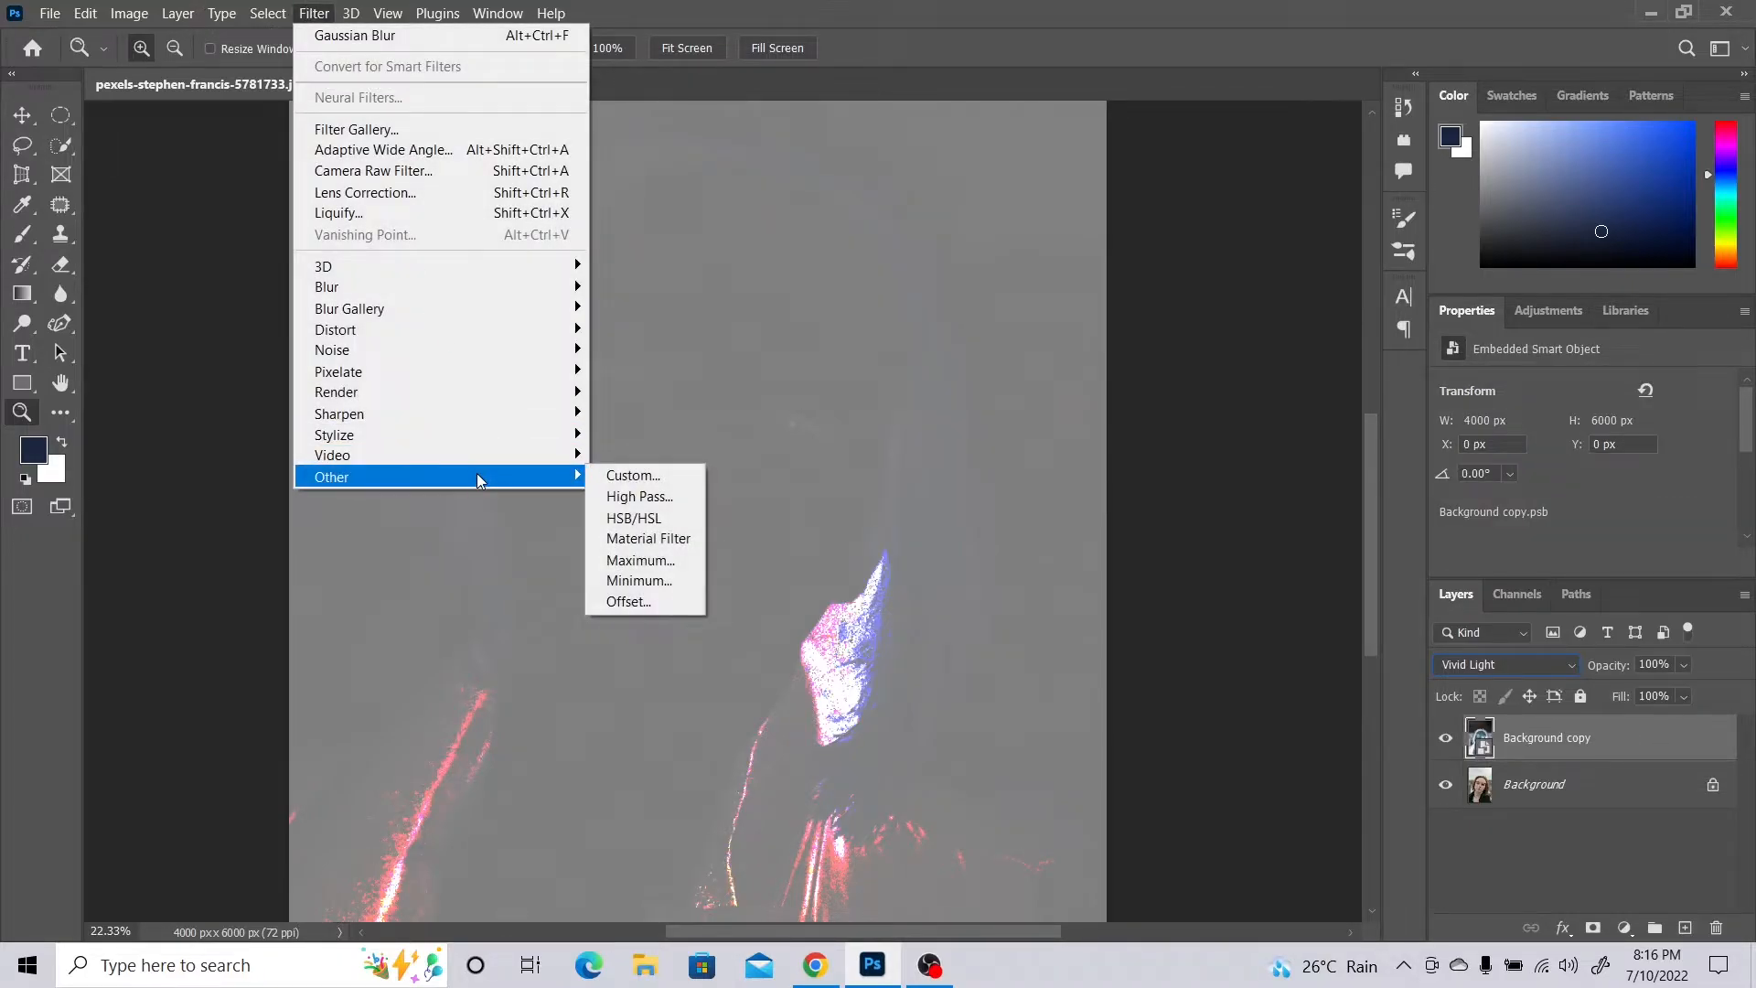
left_click(640, 496)
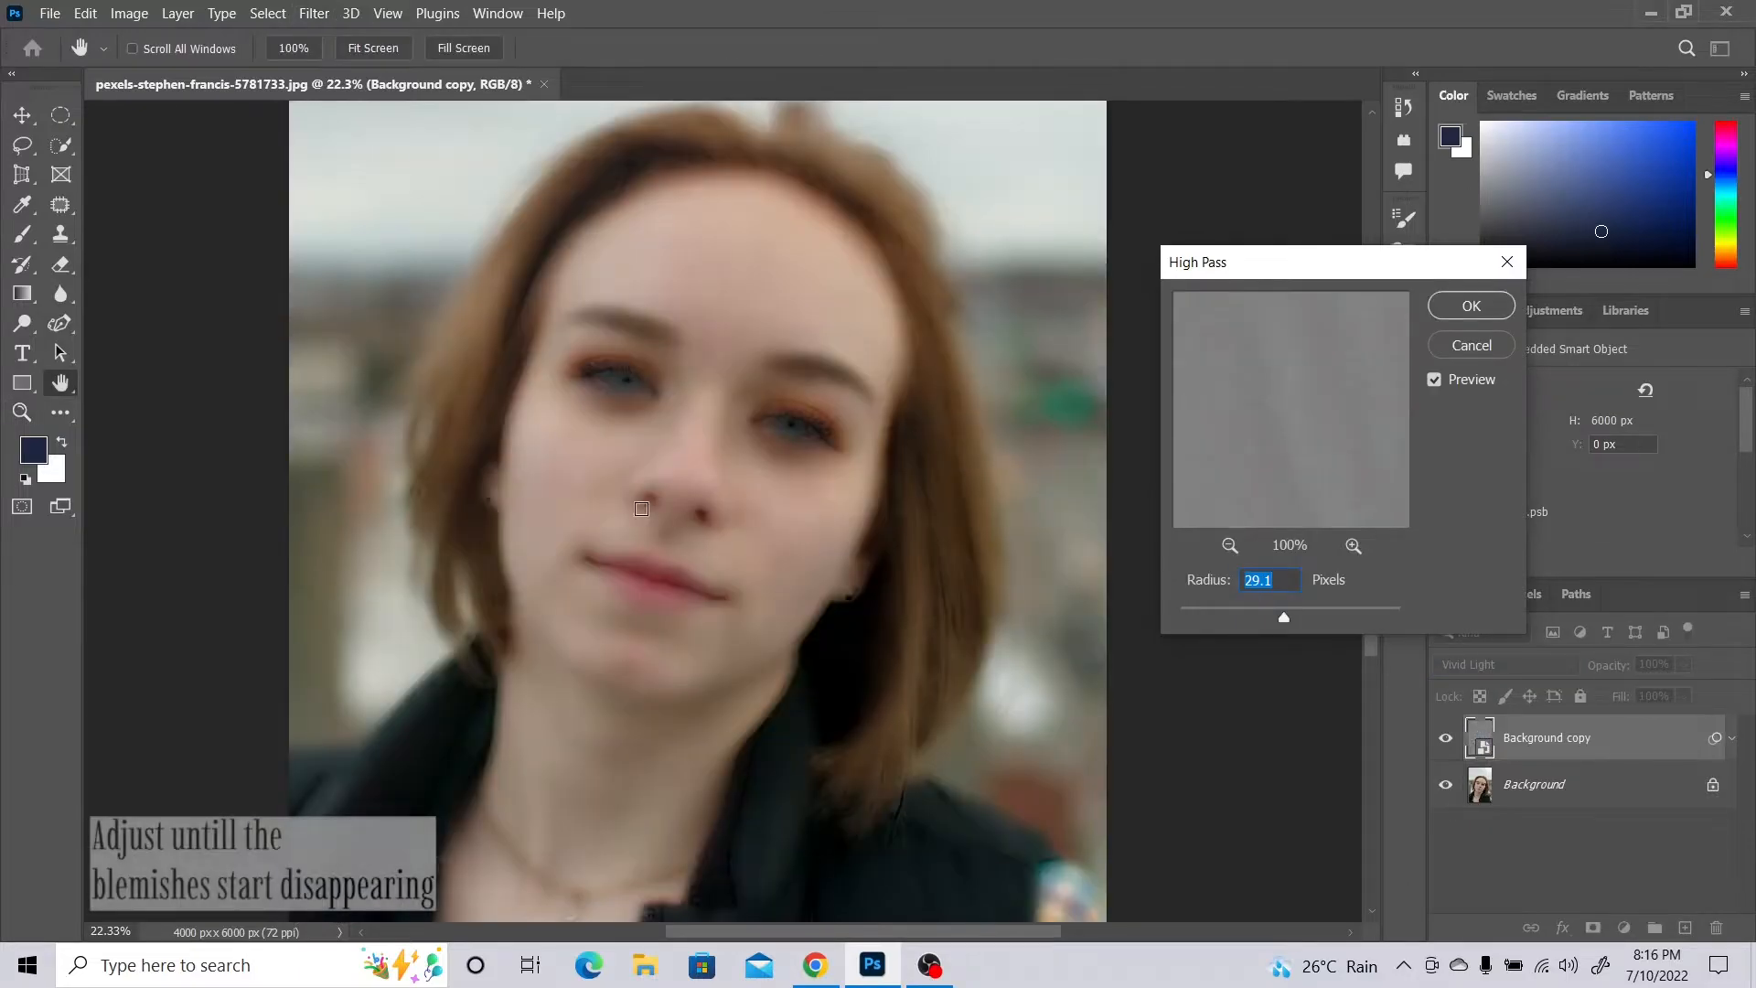
left_click(595, 494)
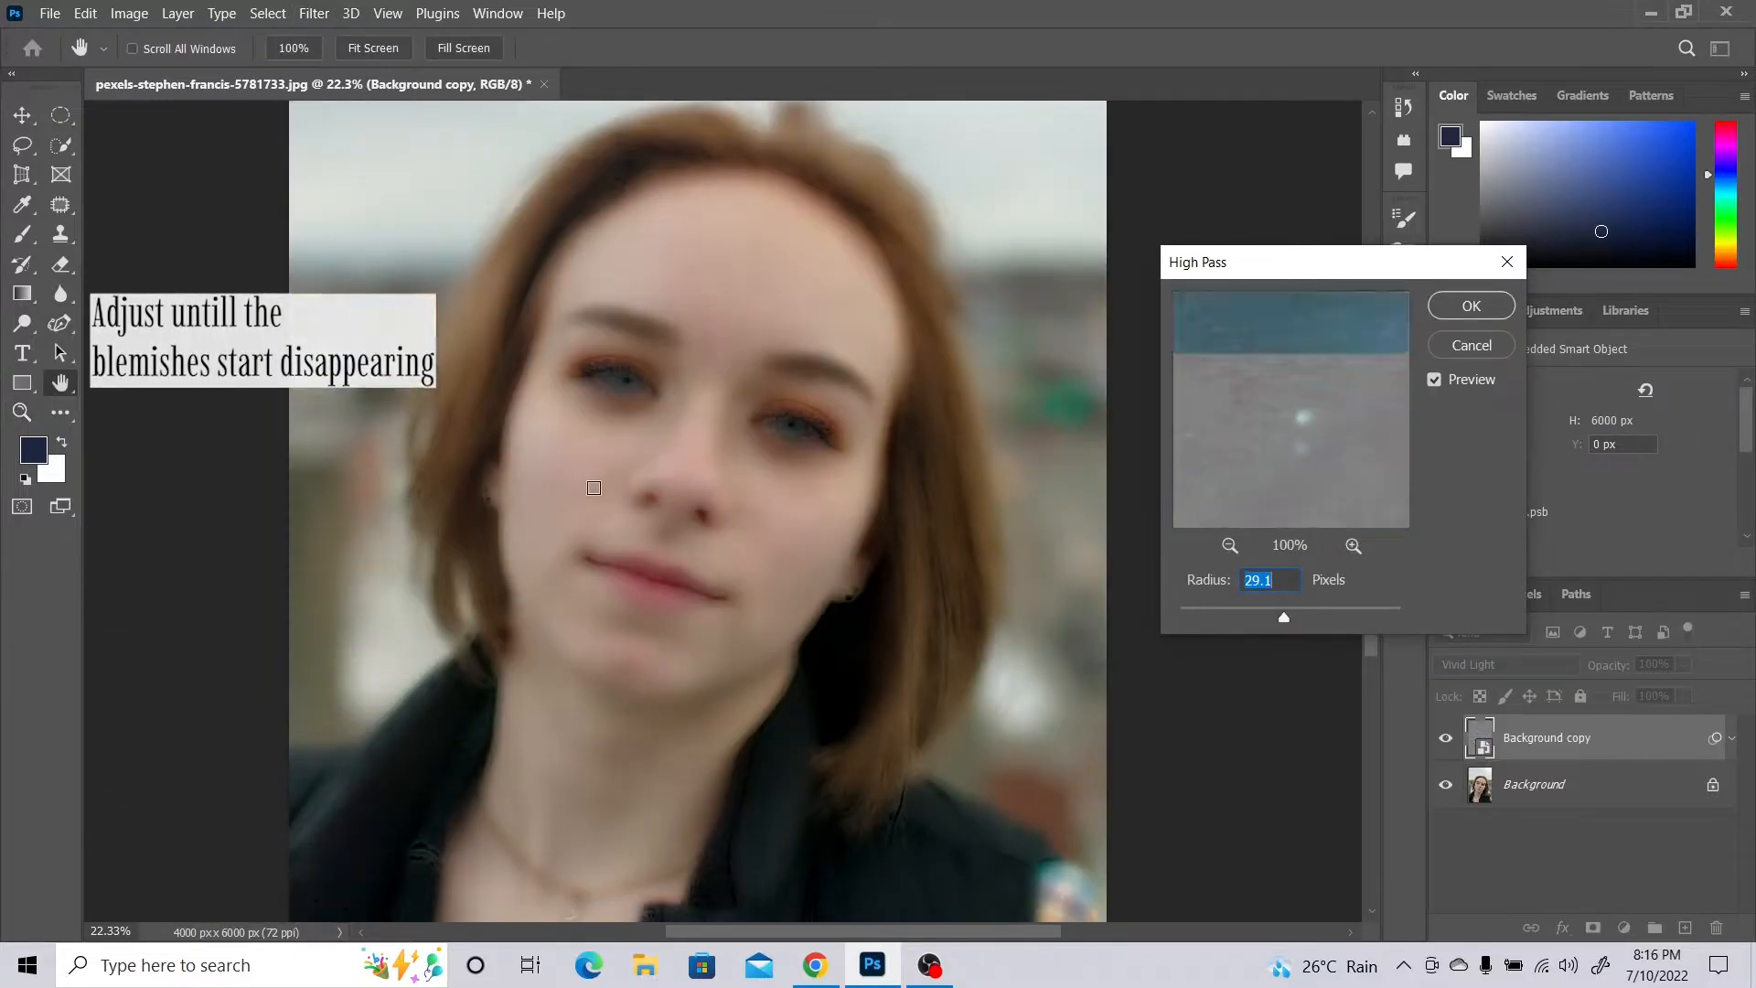
left_click_drag(1283, 616, 1232, 616)
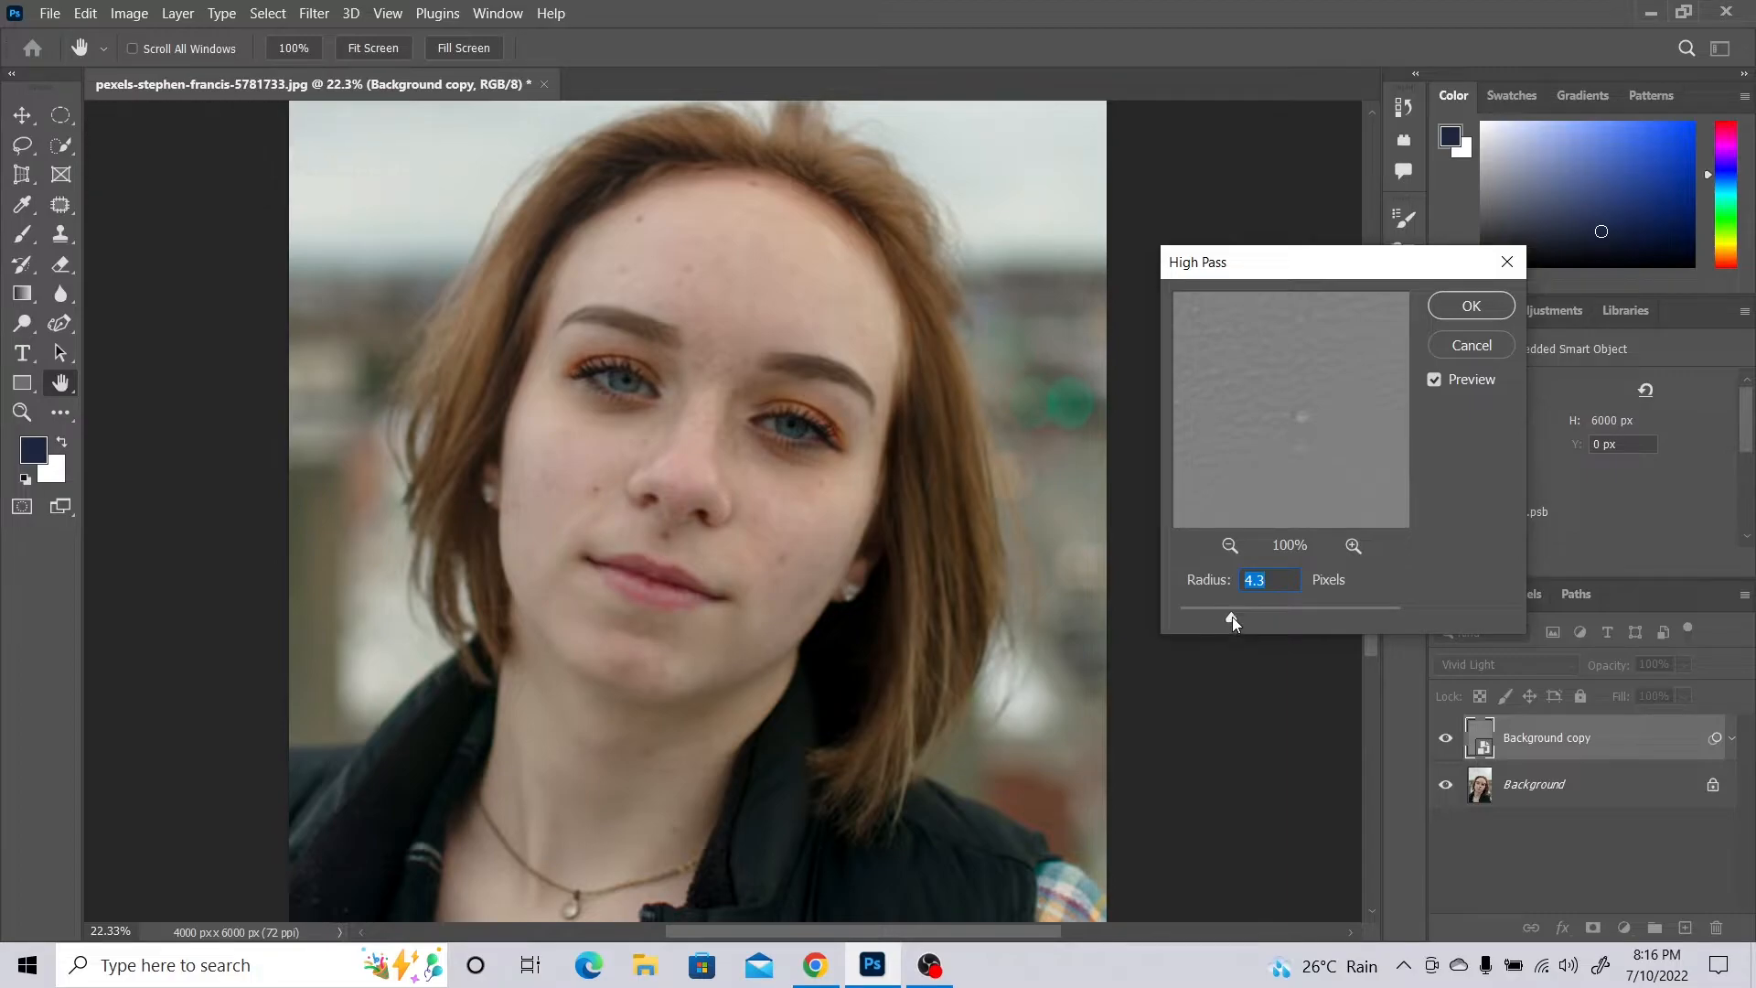
left_click_drag(1242, 619, 1261, 619)
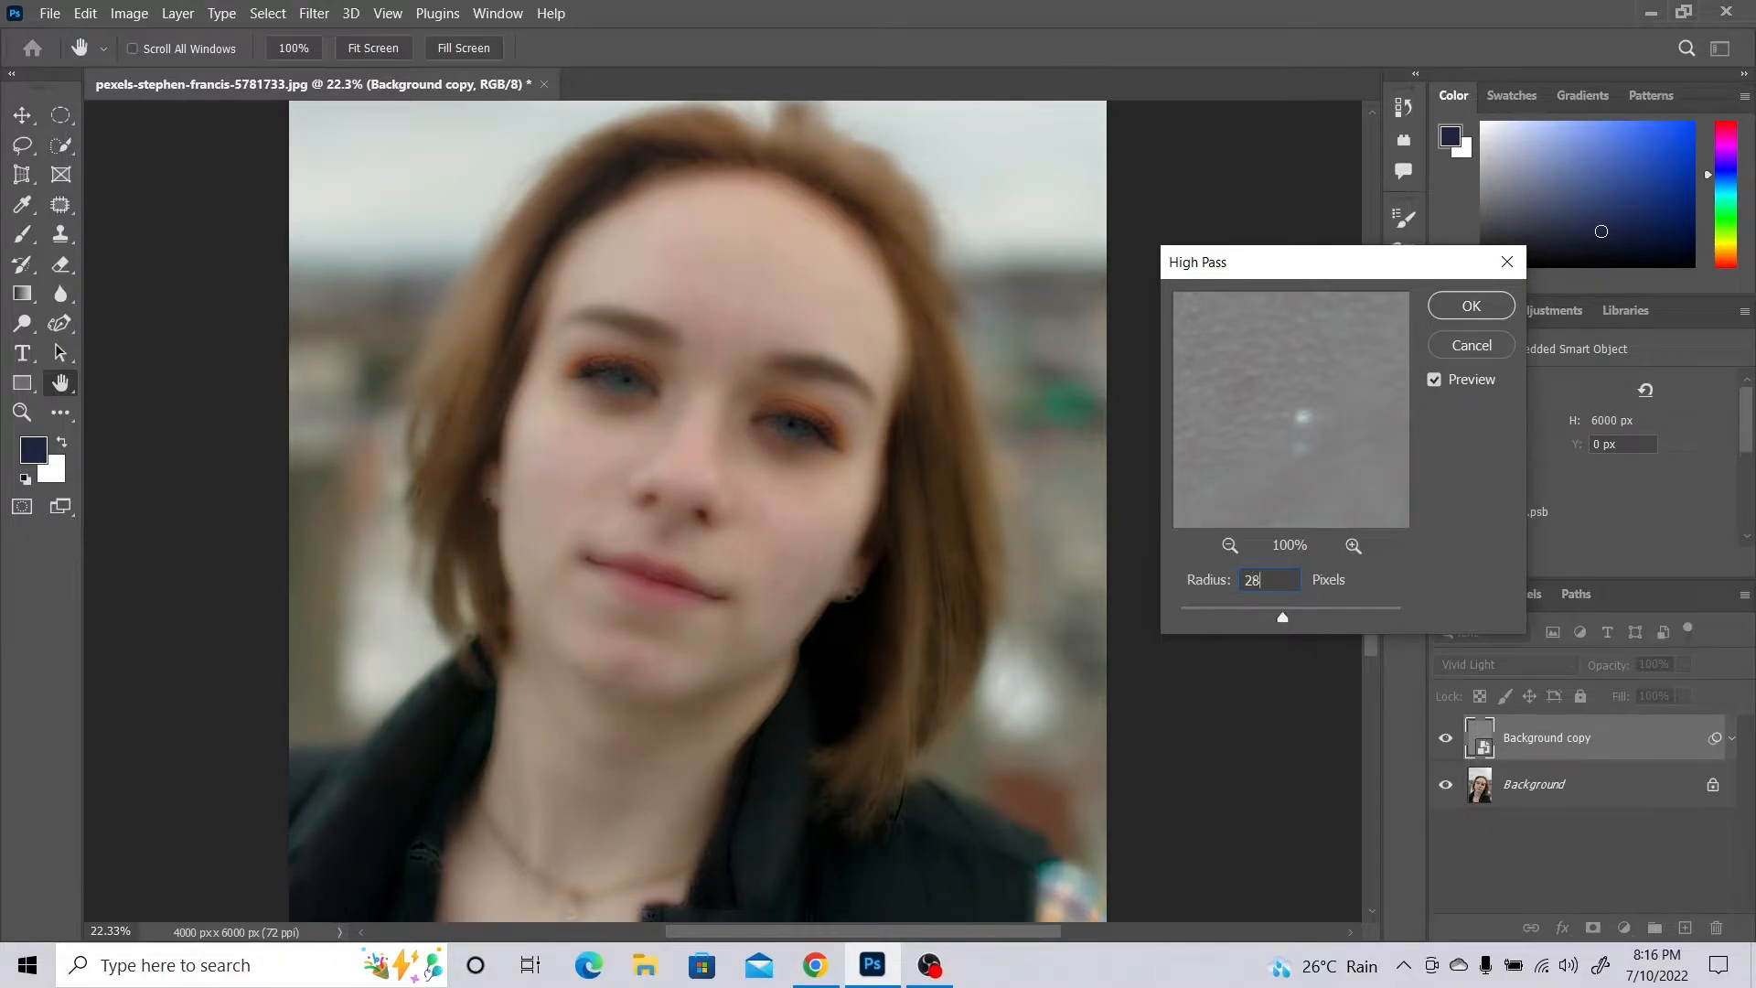
key("Return")
key("z")
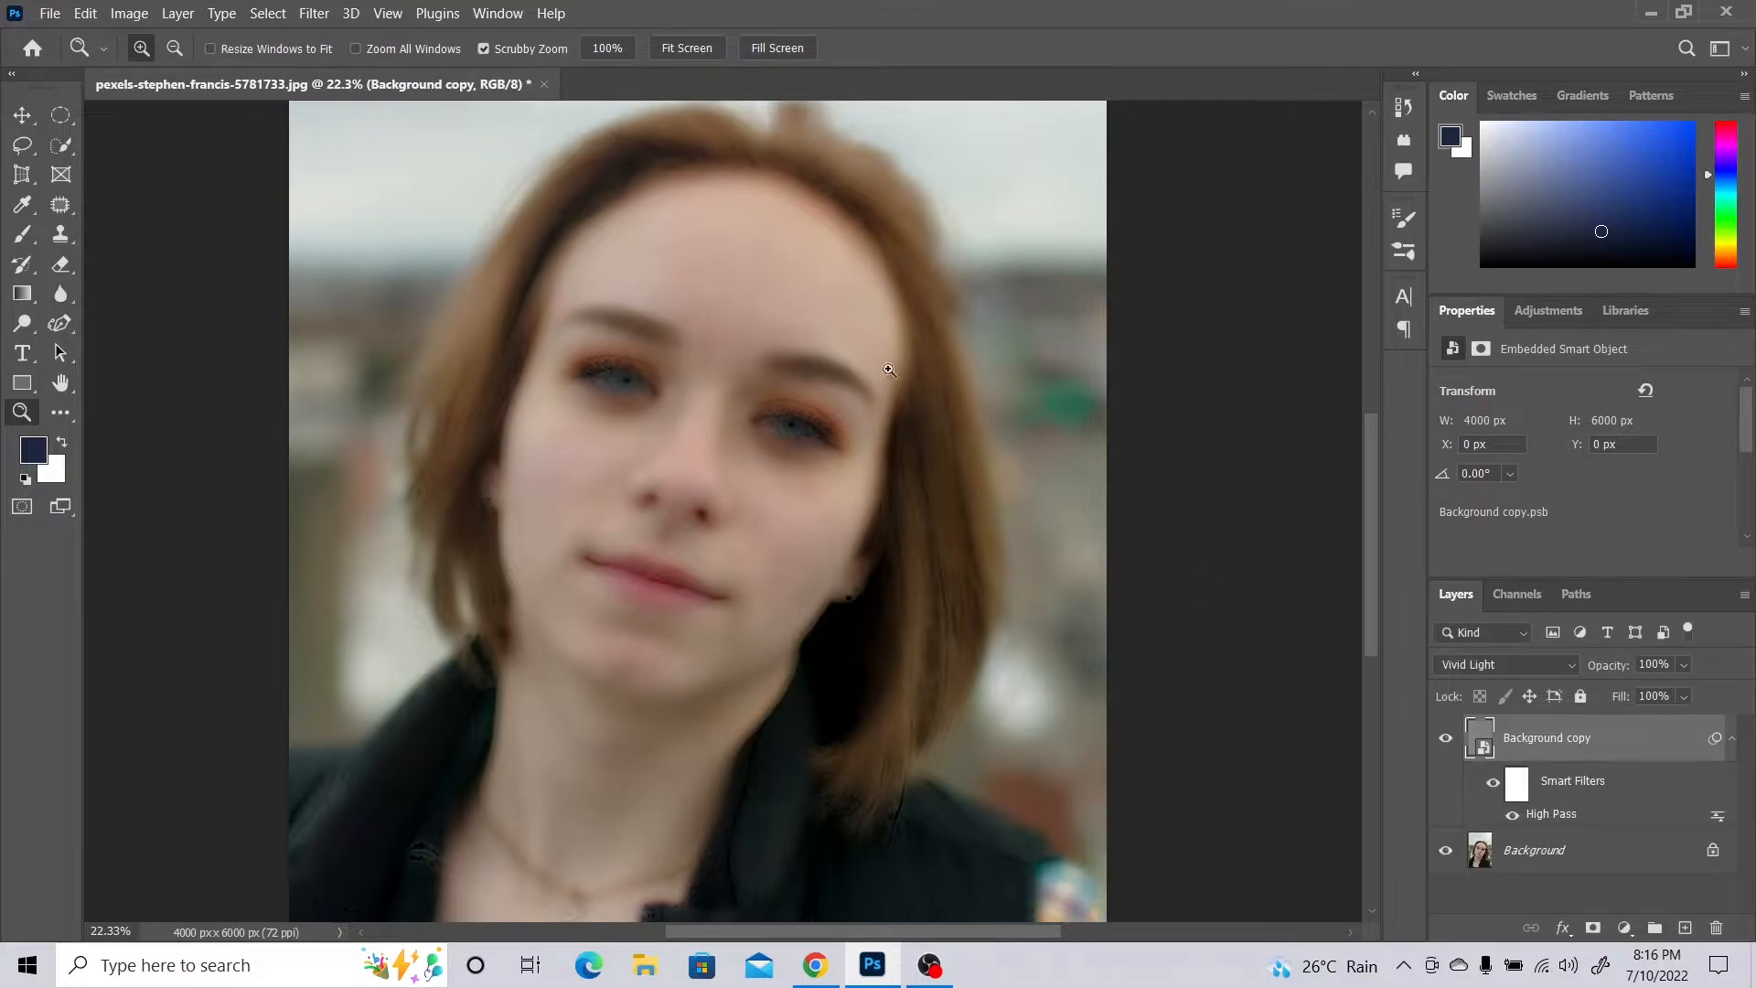
- Apply a Gaussian Blur filter to the Background copy, fine-tuning the radius against the cheek blemish until skin texture shows
left_click(321, 12)
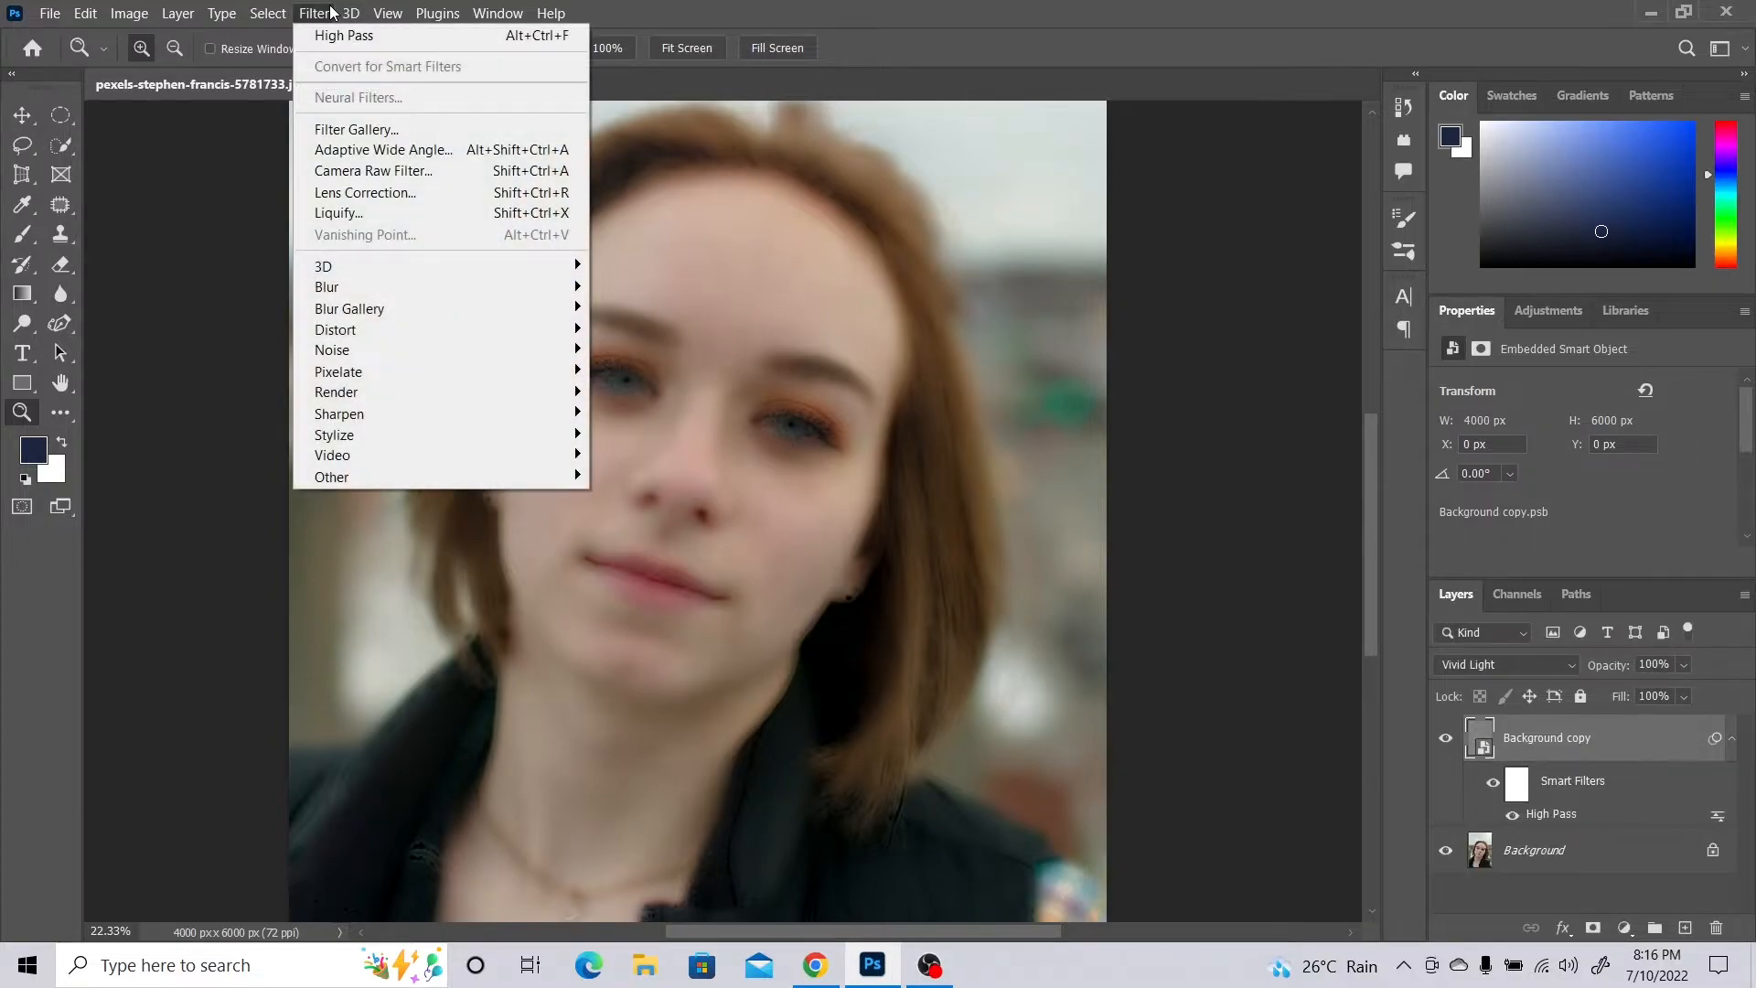
mouse_move(564, 291)
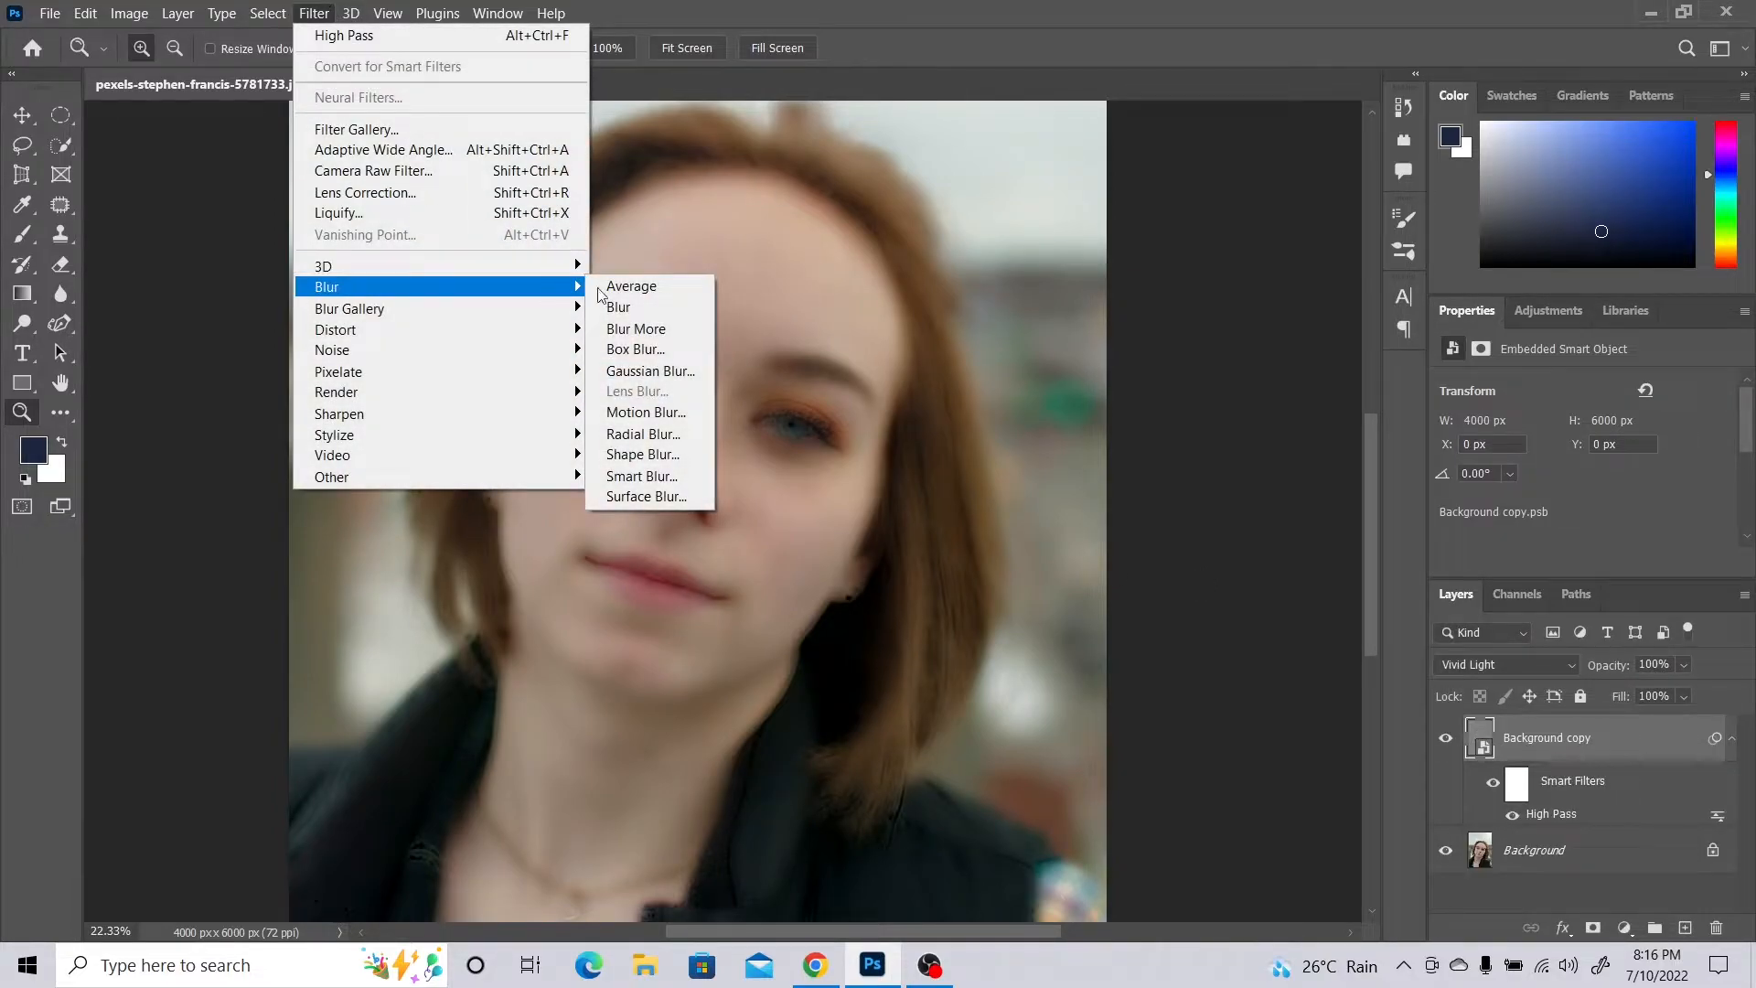
left_click(639, 371)
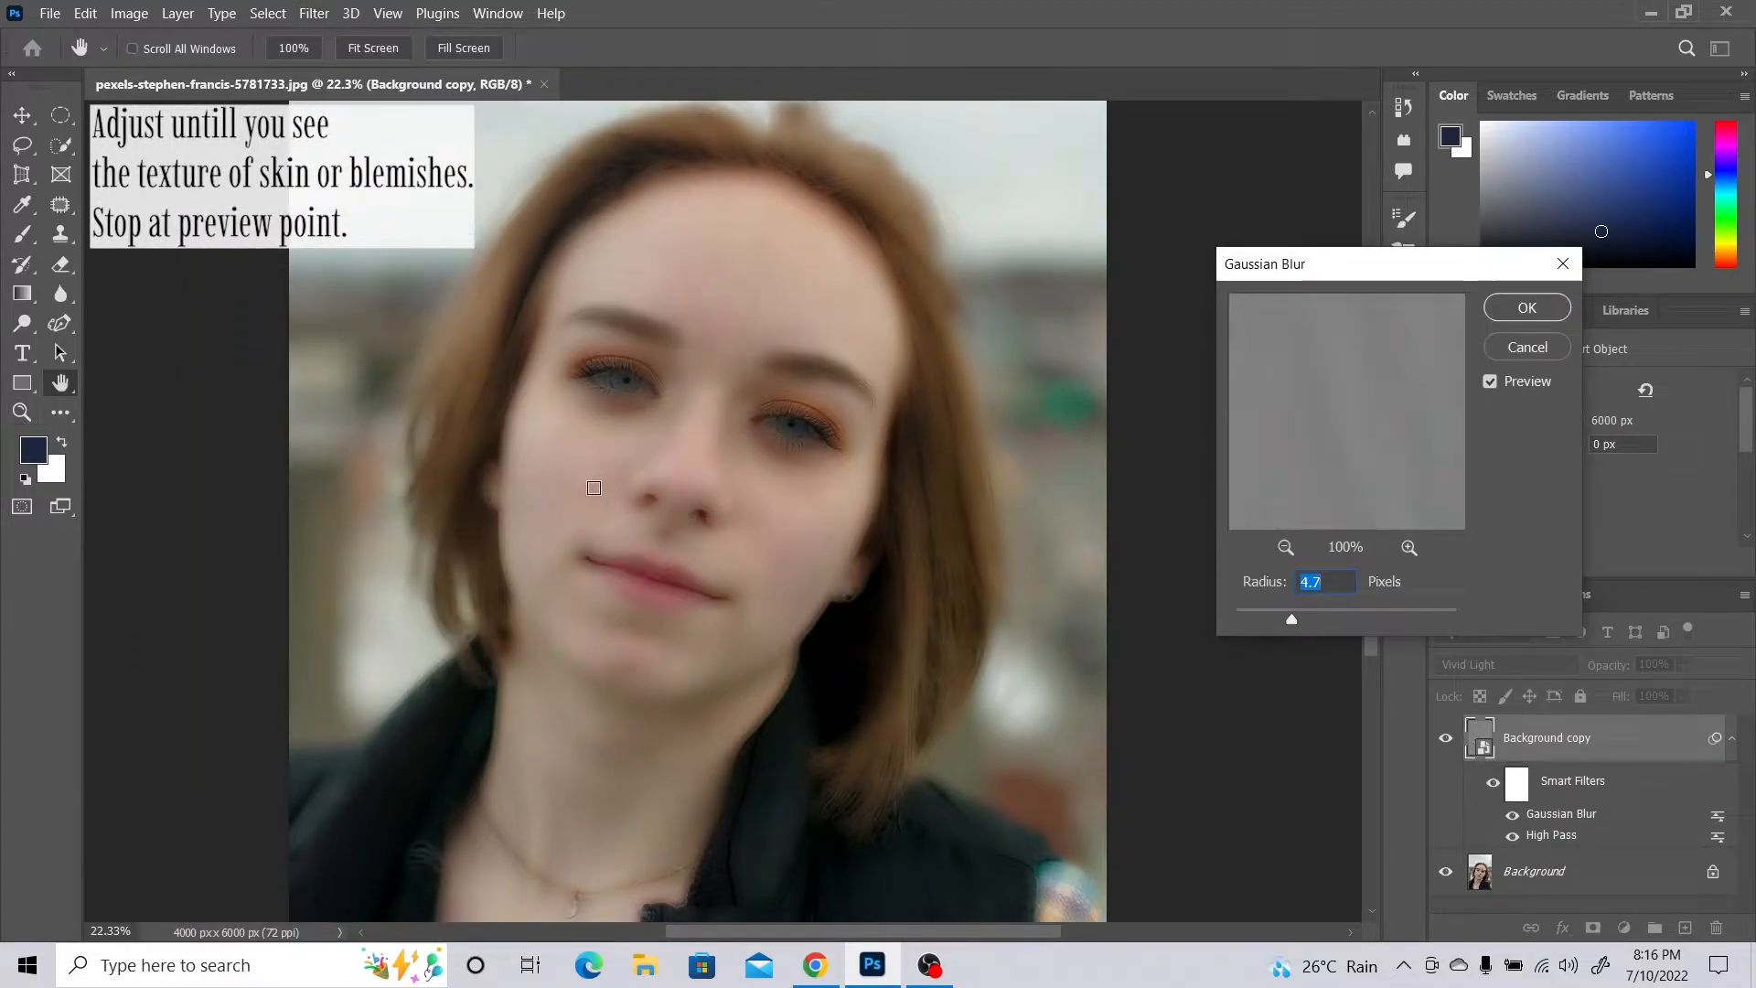
mouse_move(1301, 615)
left_mouse_down()
mouse_move(1242, 619)
mouse_move(1303, 615)
left_mouse_up()
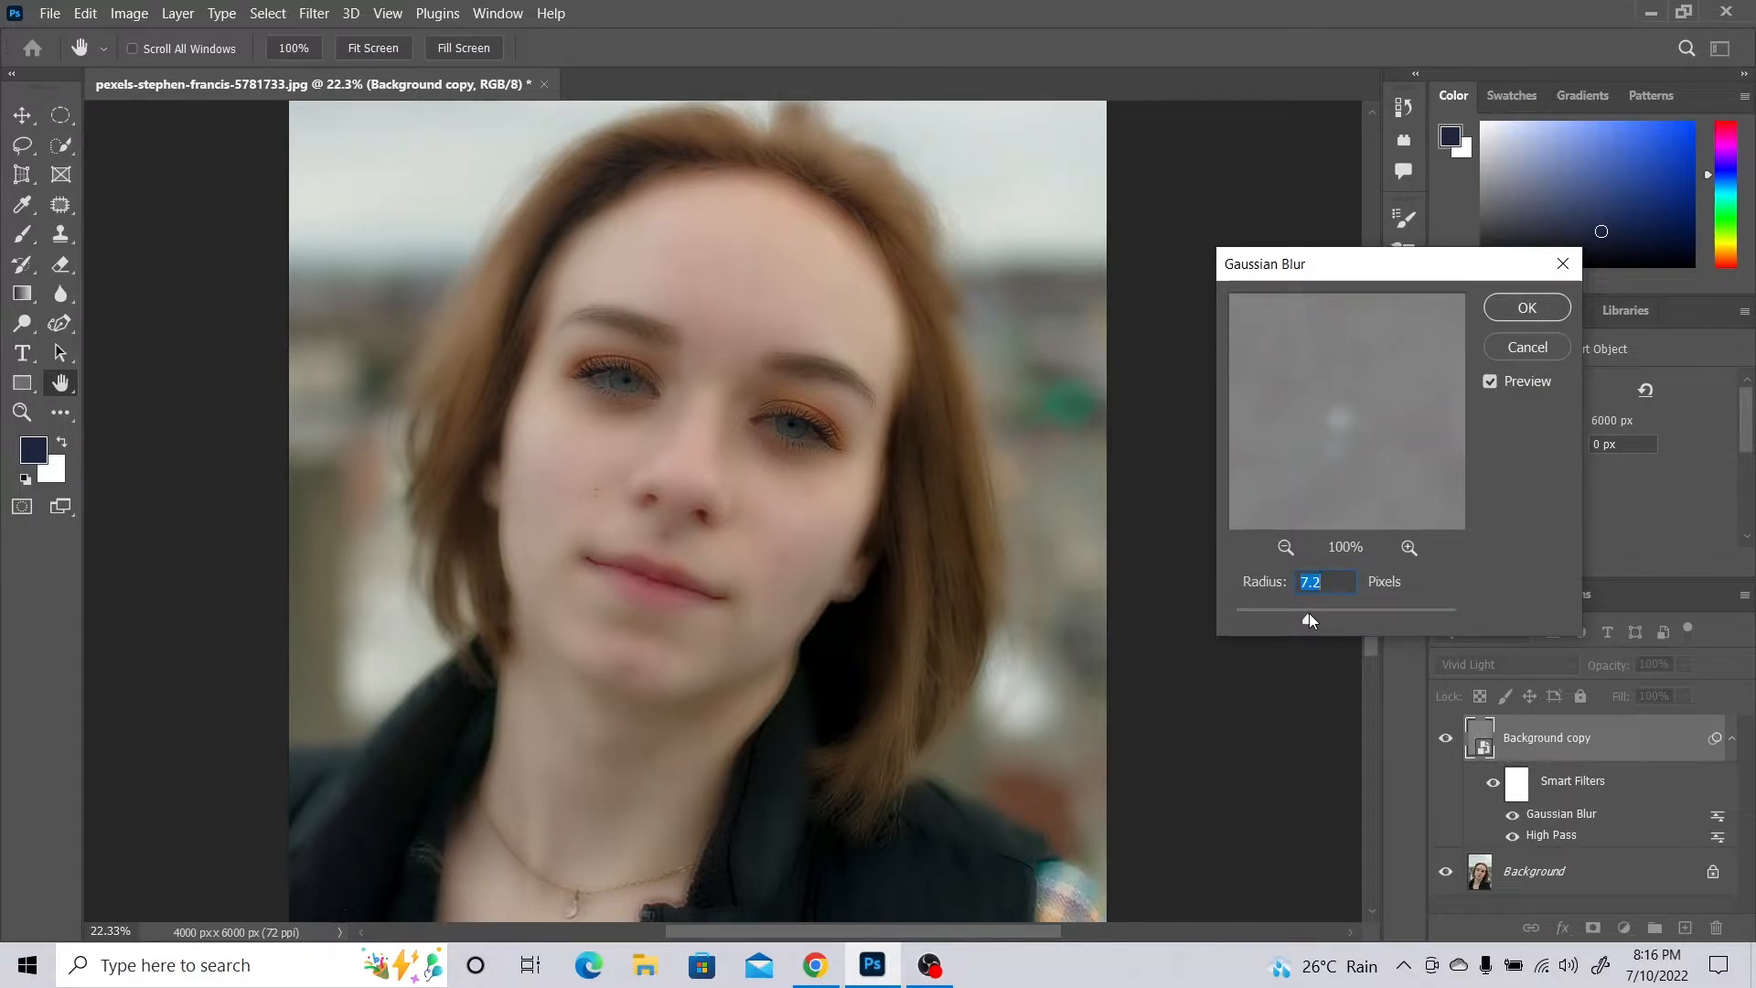
left_click_drag(1302, 619, 1302, 620)
left_click(597, 456)
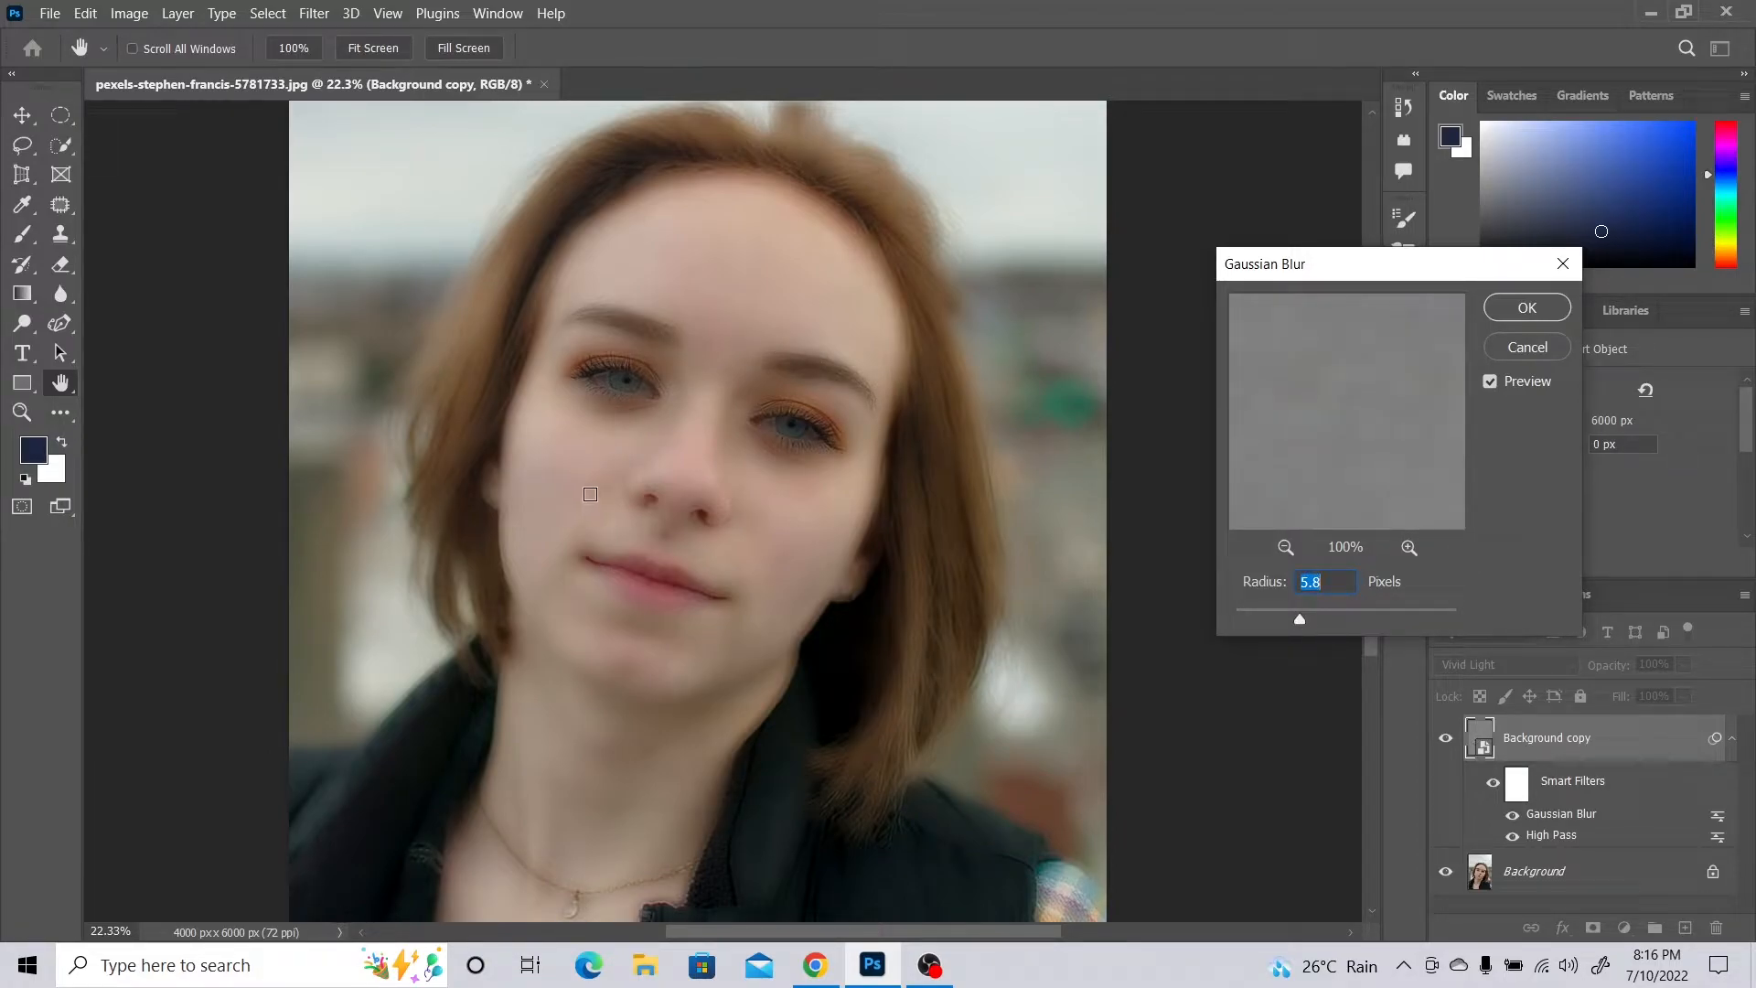
left_click_drag(1302, 618, 1303, 619)
left_click(1538, 309)
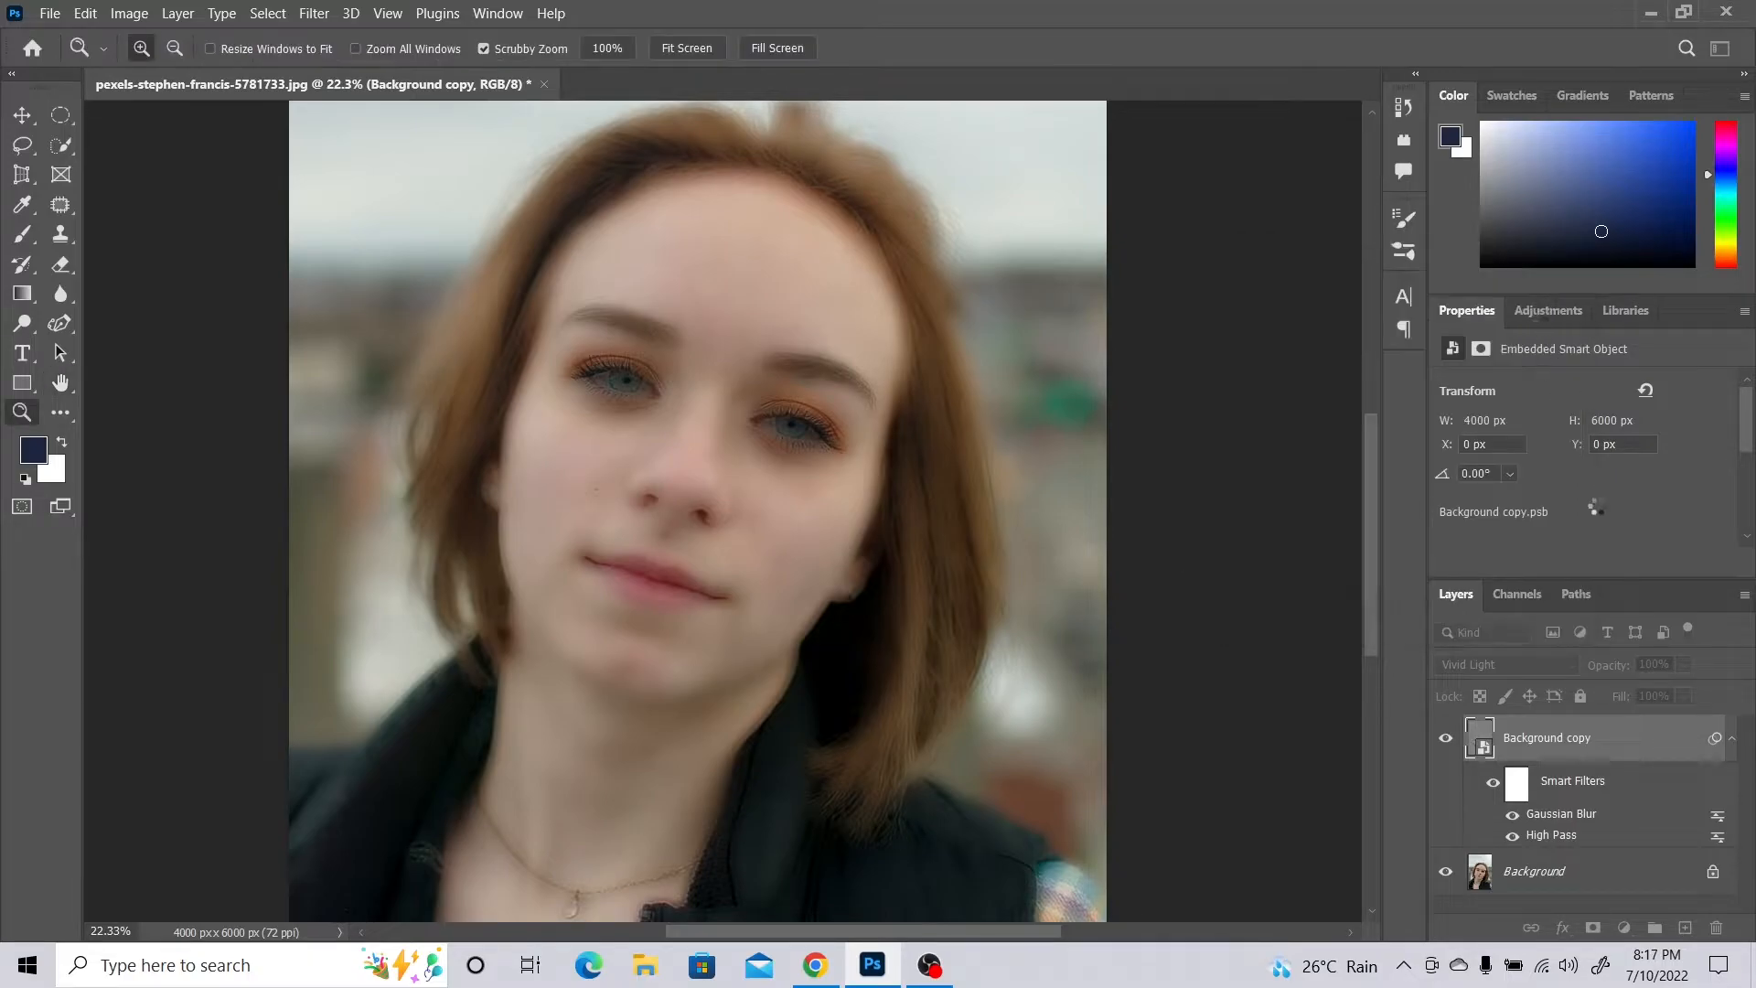
- Collapse the smart filter list, add a layer mask to the Background copy layer and invert the mask to black
left_click(1732, 740)
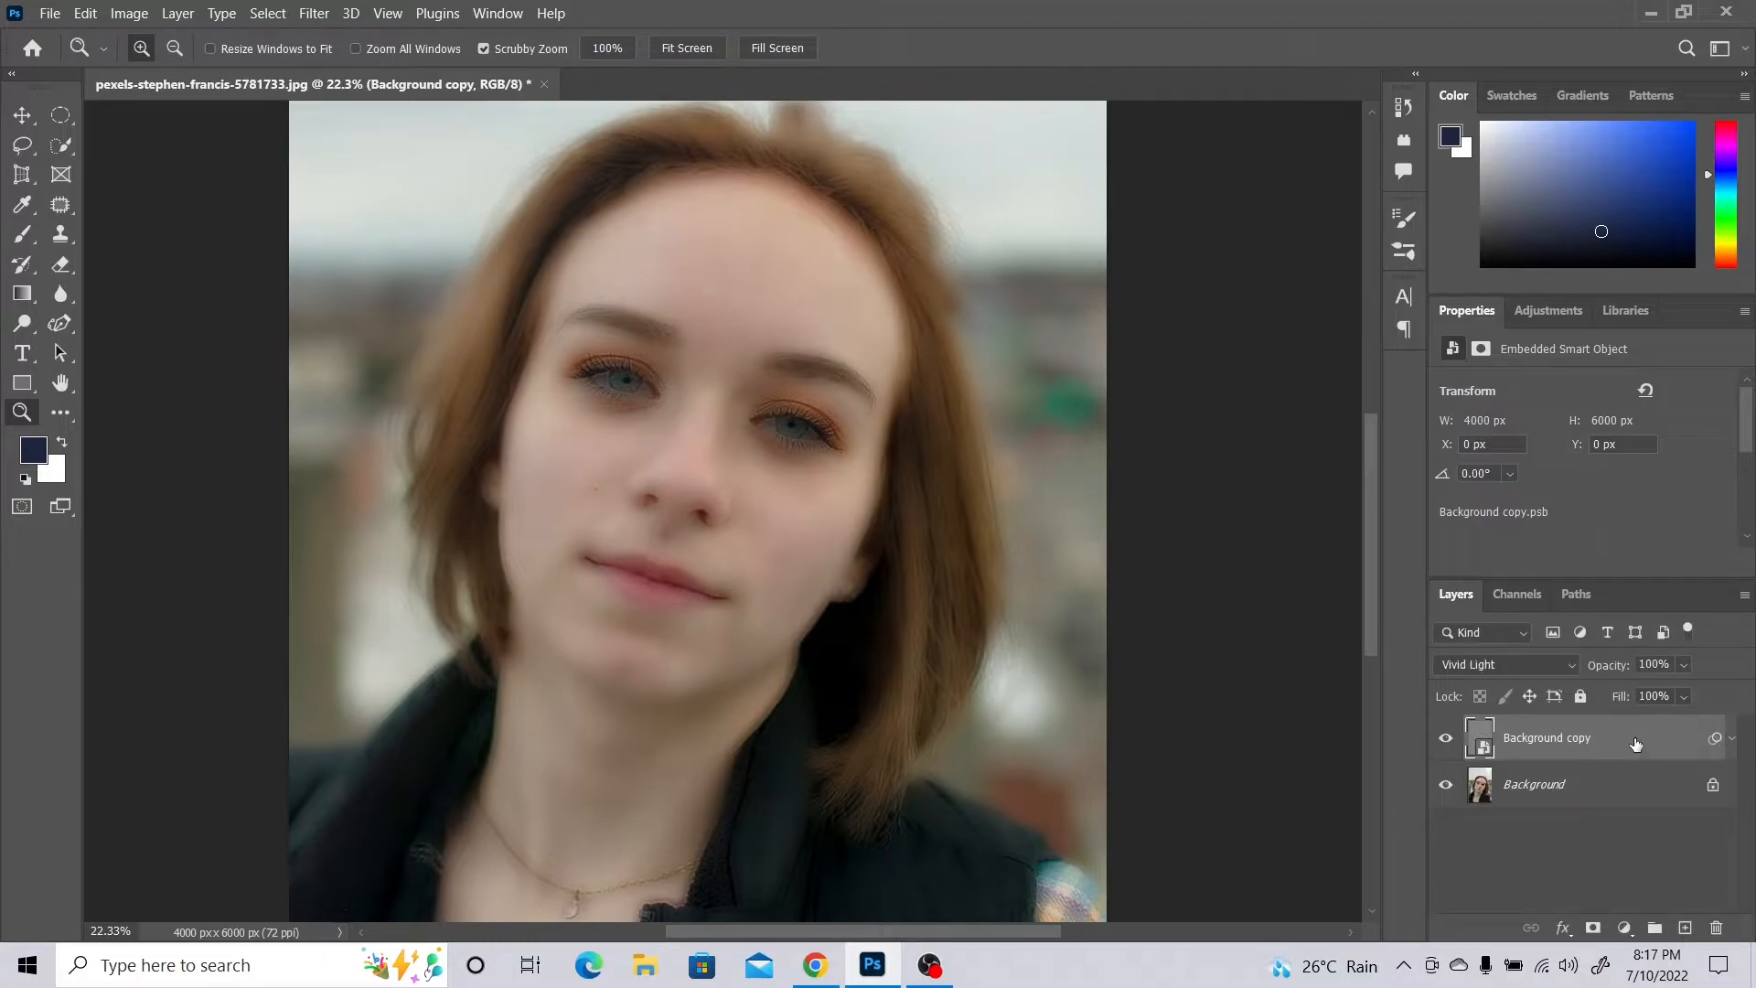
left_click(1595, 929)
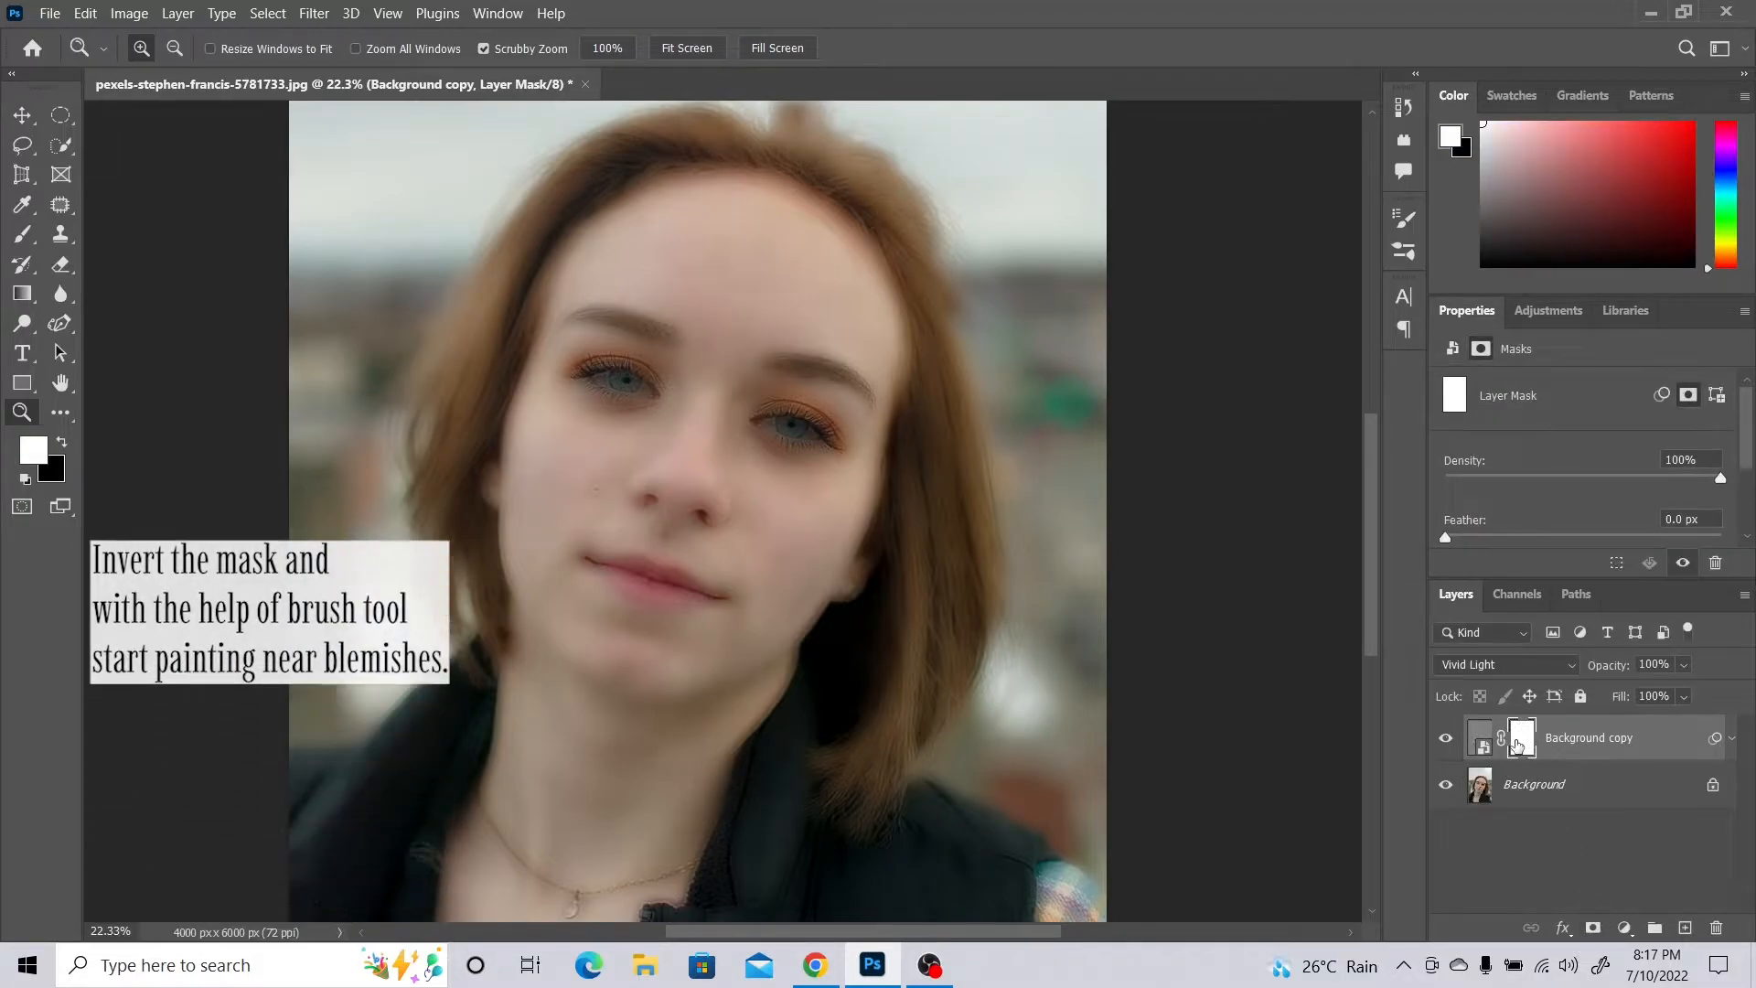
key("ctrl+i")
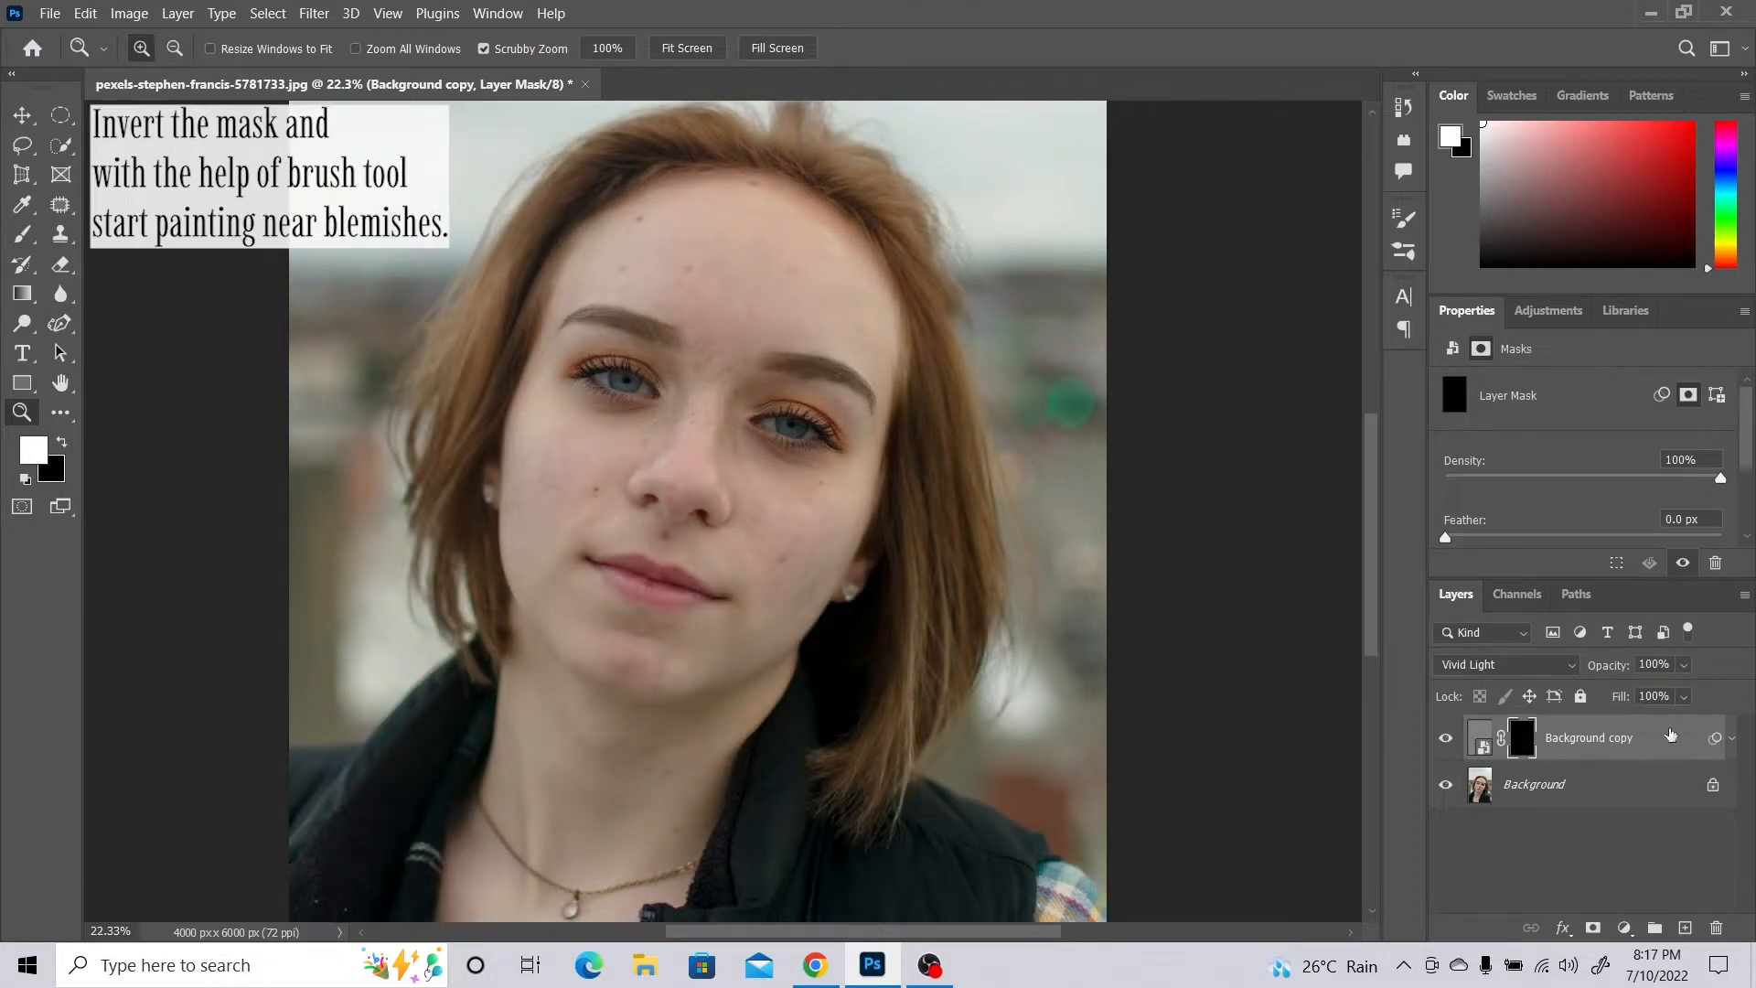
- Paint white on the mask with a 250 px brush at 76% opacity over the forehead blemishes near the hairline and eyebrow
left_click(22, 234)
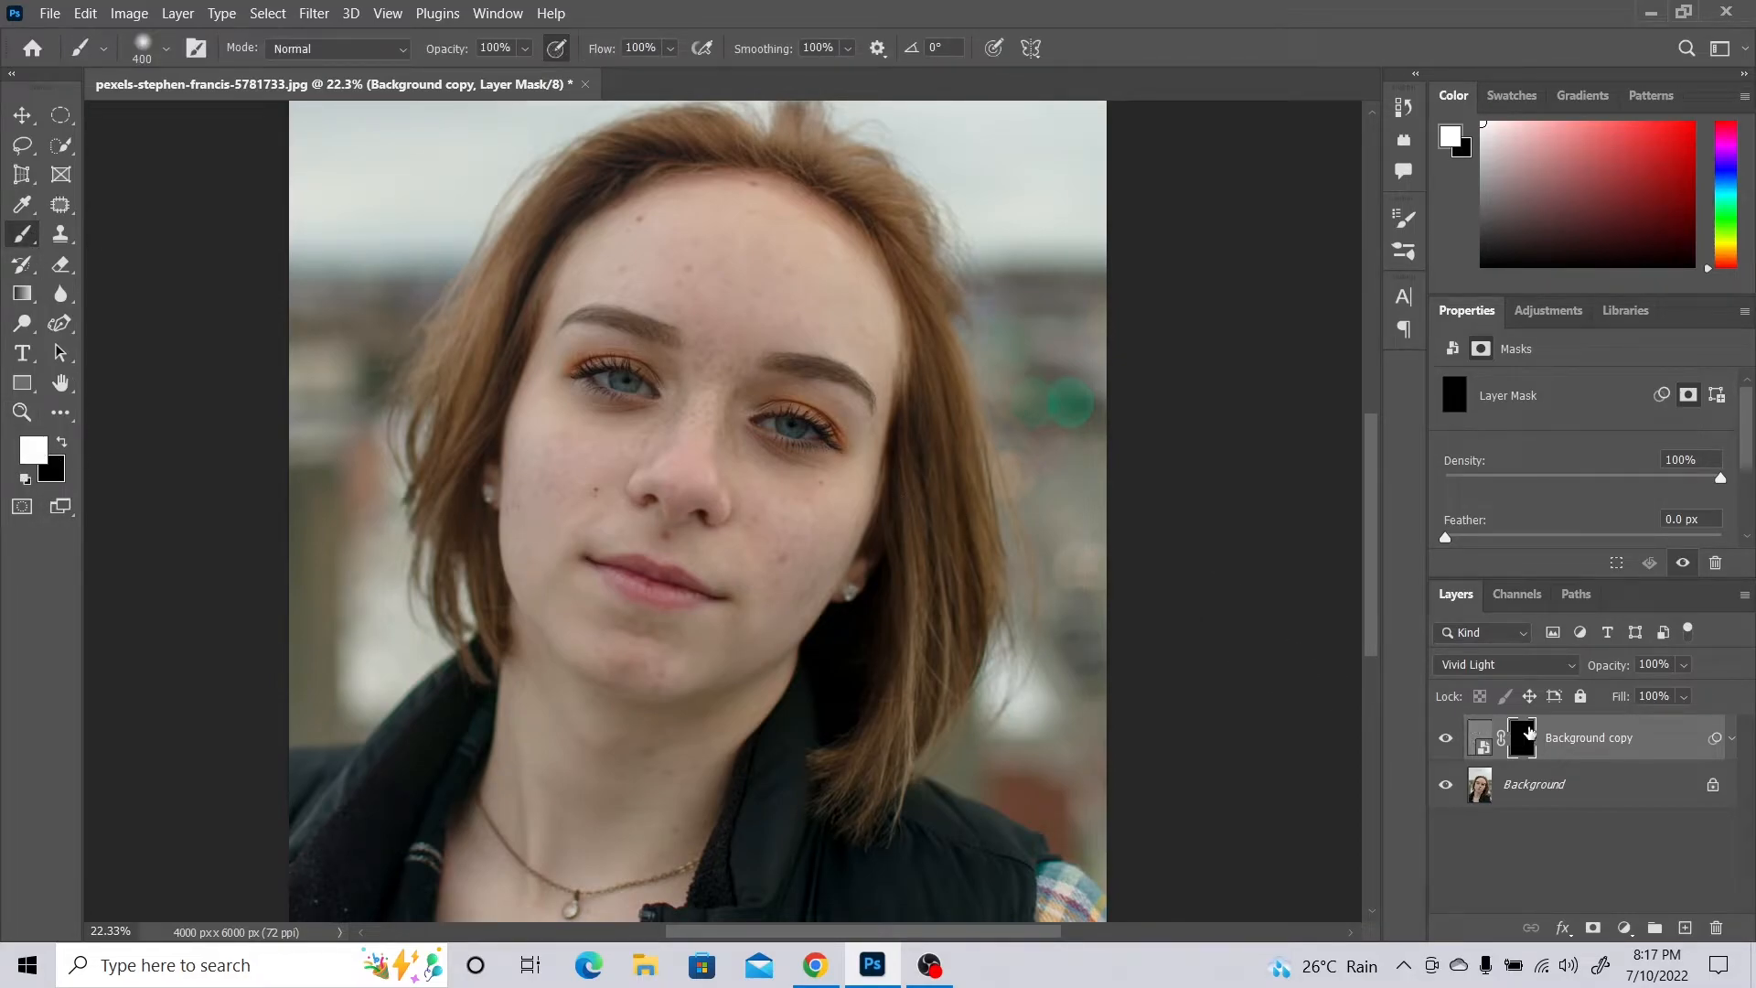
left_click(526, 49)
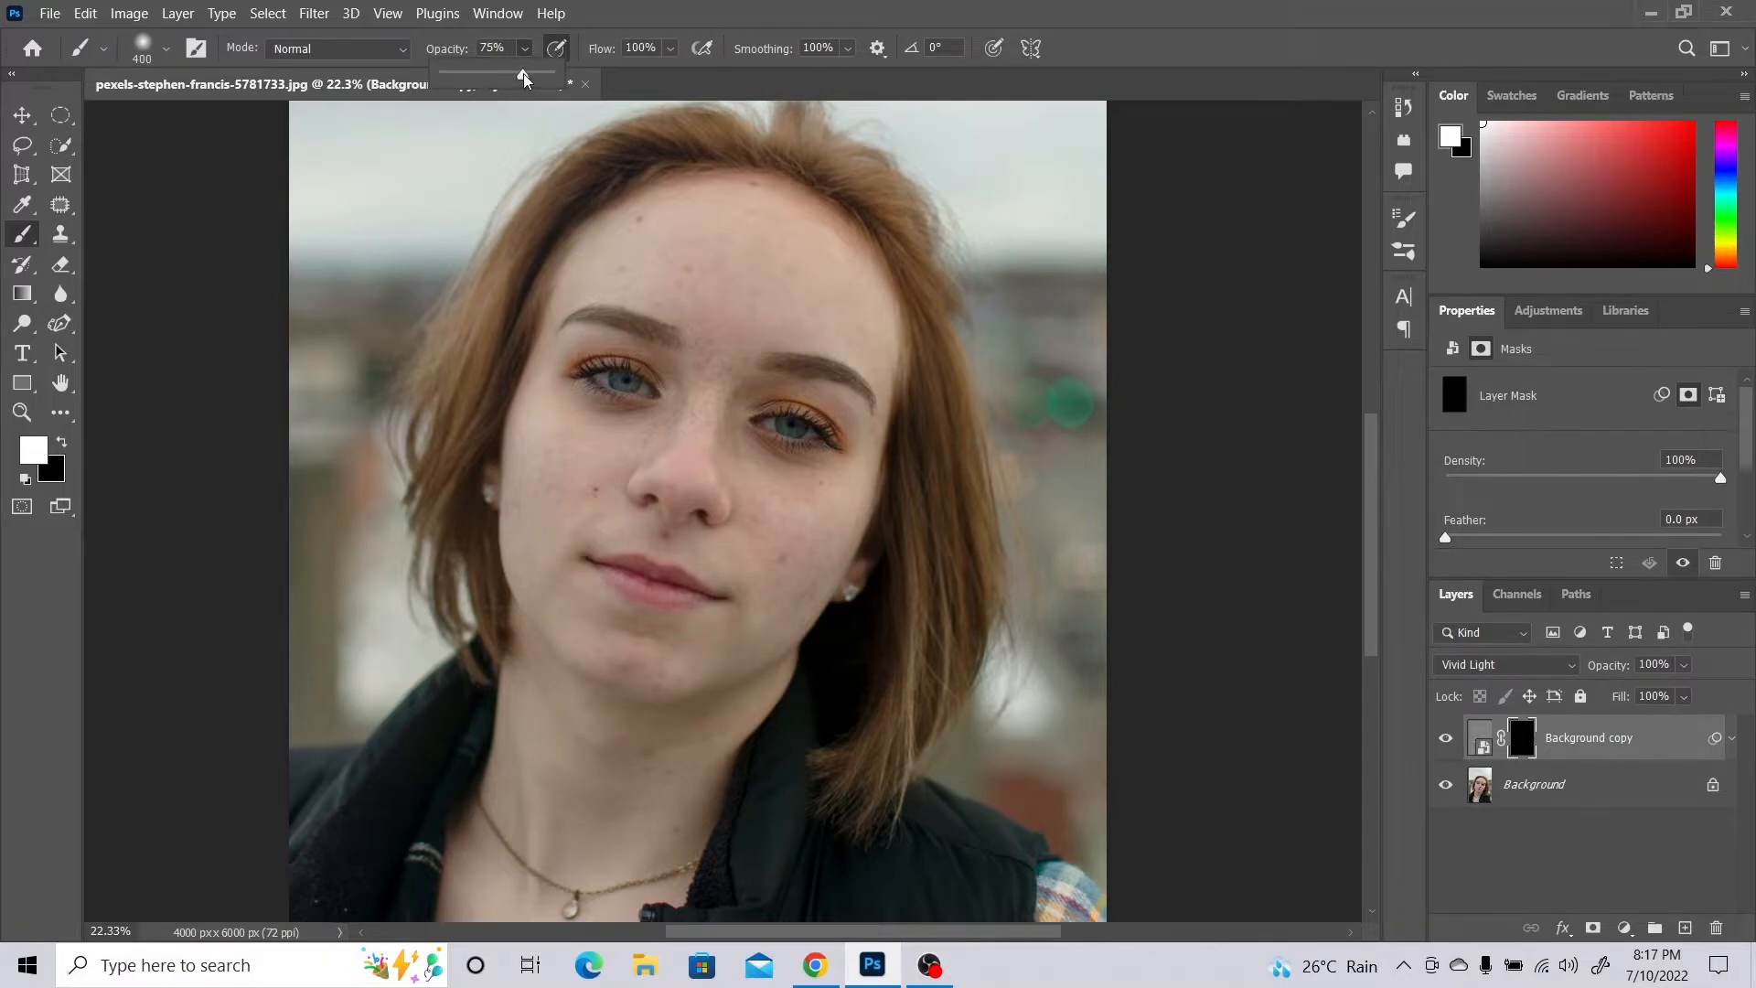
scroll(560, 331, "up", 5)
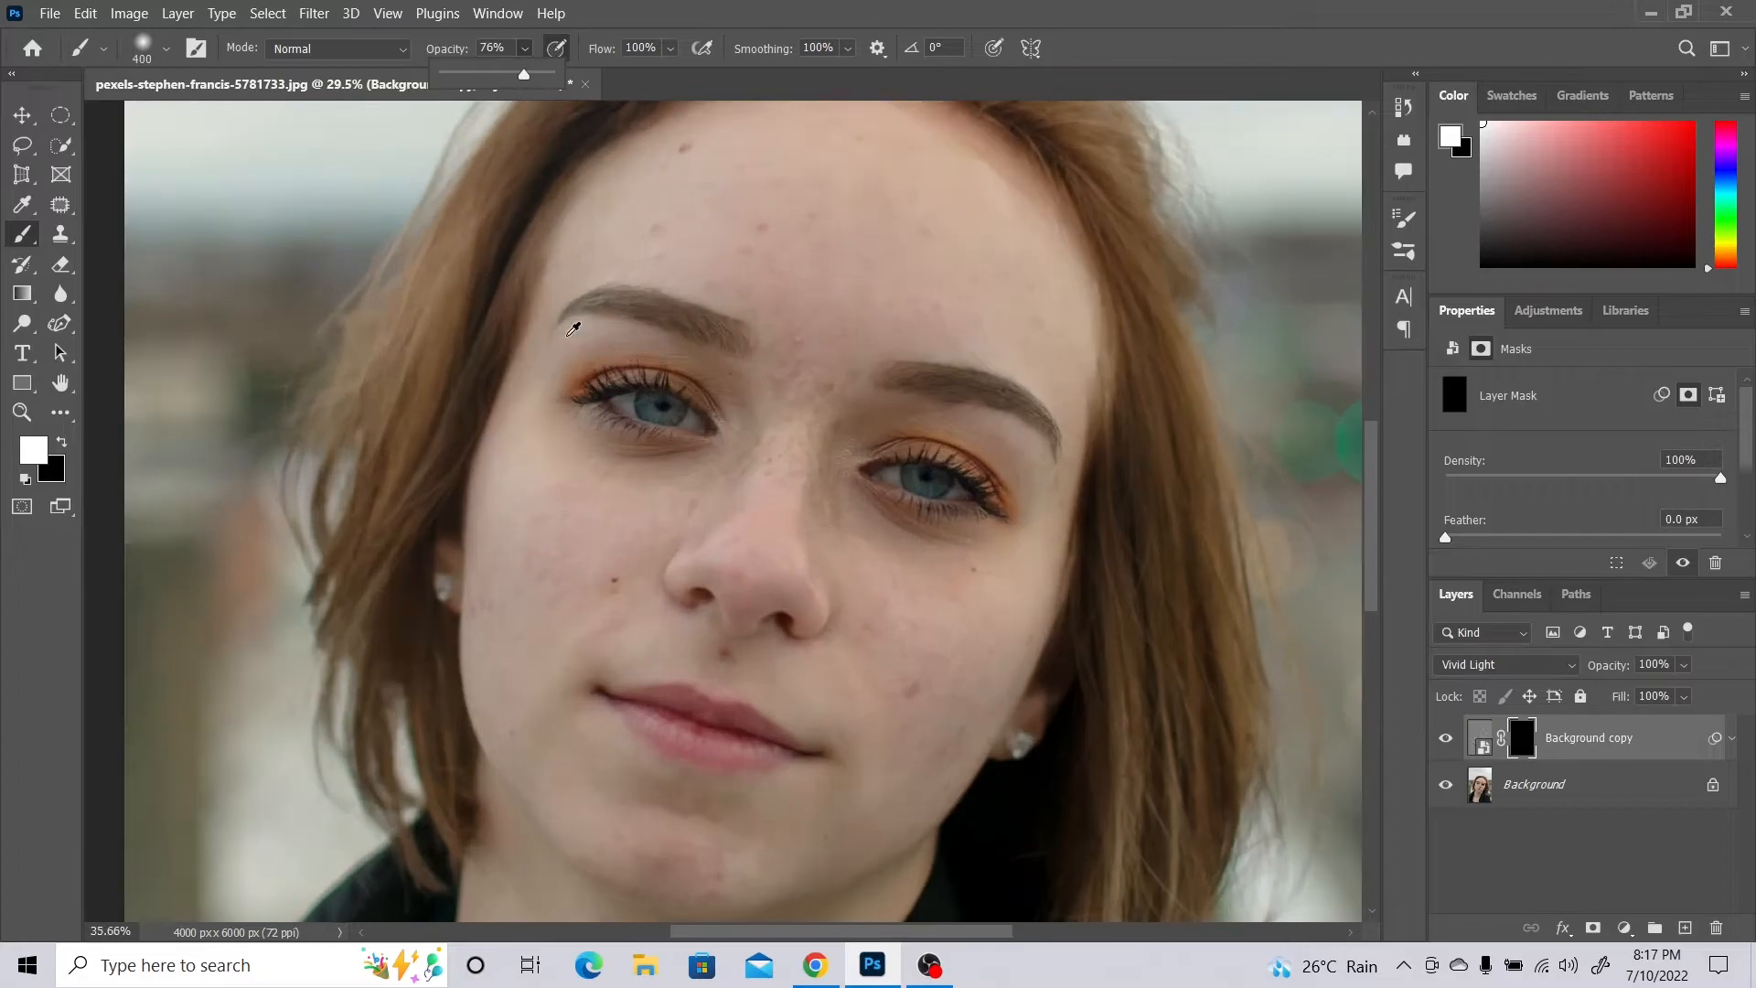
left_click_drag(829, 241, 784, 419)
key("bracketleft")
key("bracketleft")
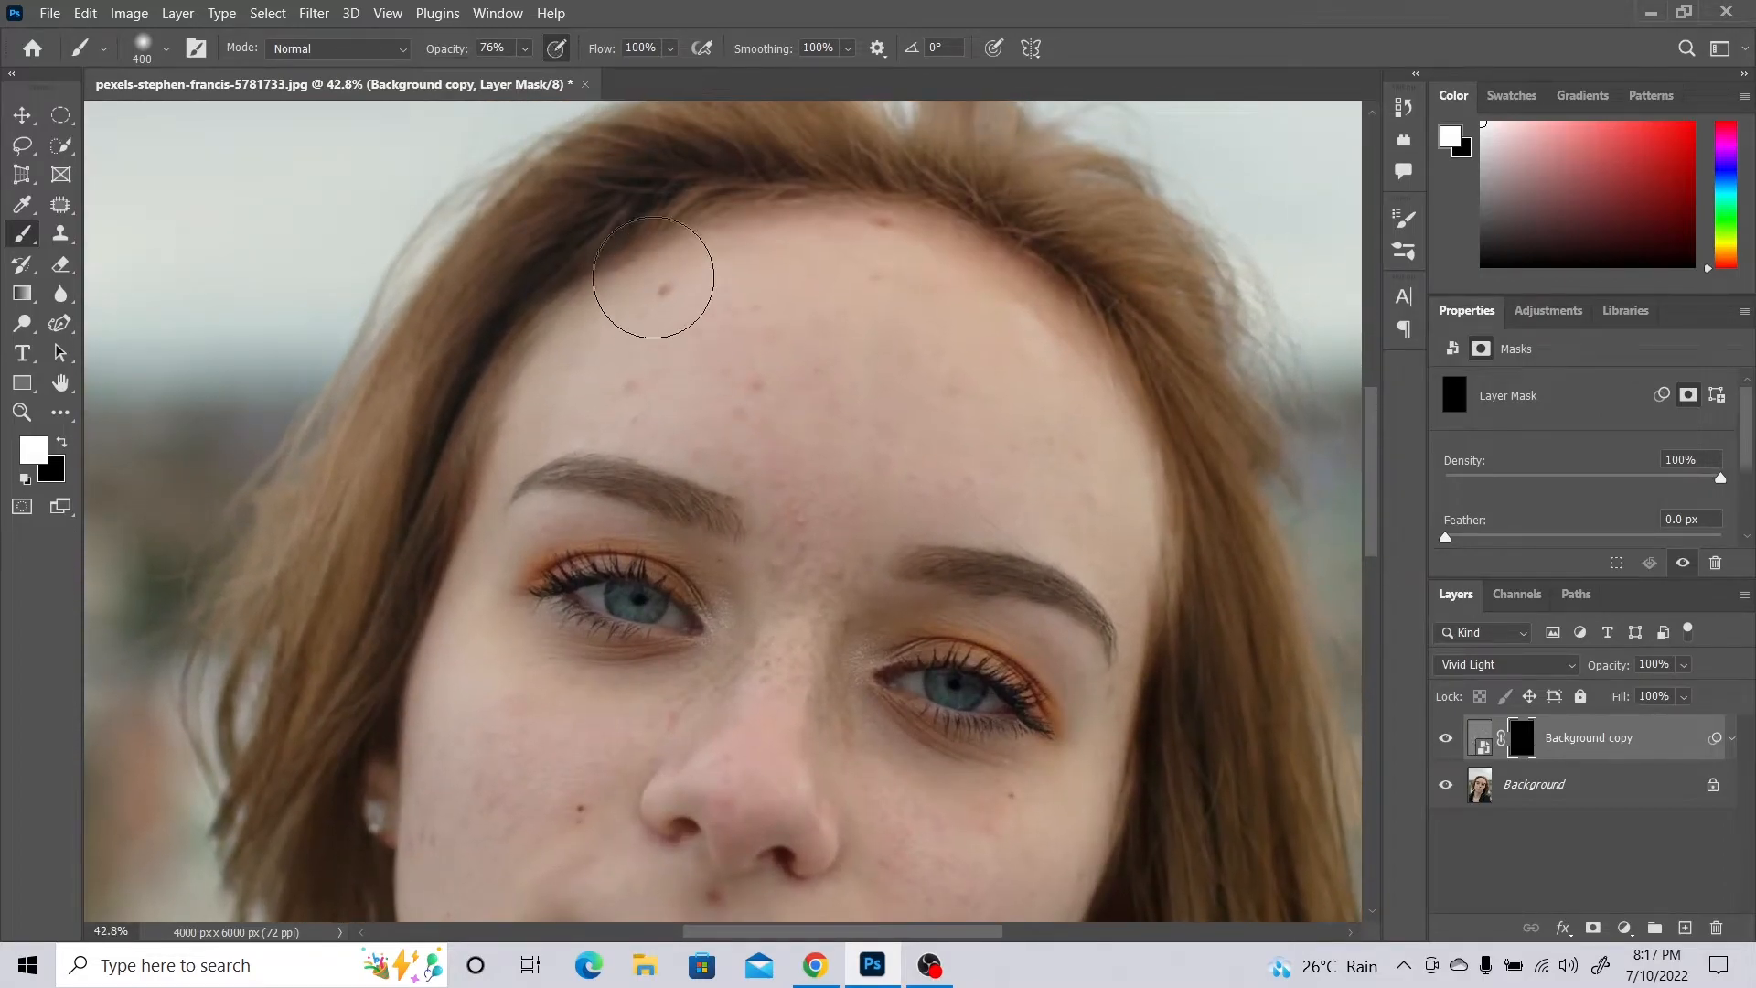
key("bracketleft")
mouse_move(677, 305)
left_mouse_down()
mouse_move(657, 339)
mouse_move(626, 357)
mouse_move(657, 379)
mouse_move(531, 415)
left_mouse_up()
mouse_move(766, 321)
left_mouse_down()
mouse_move(751, 382)
mouse_move(705, 412)
left_mouse_up()
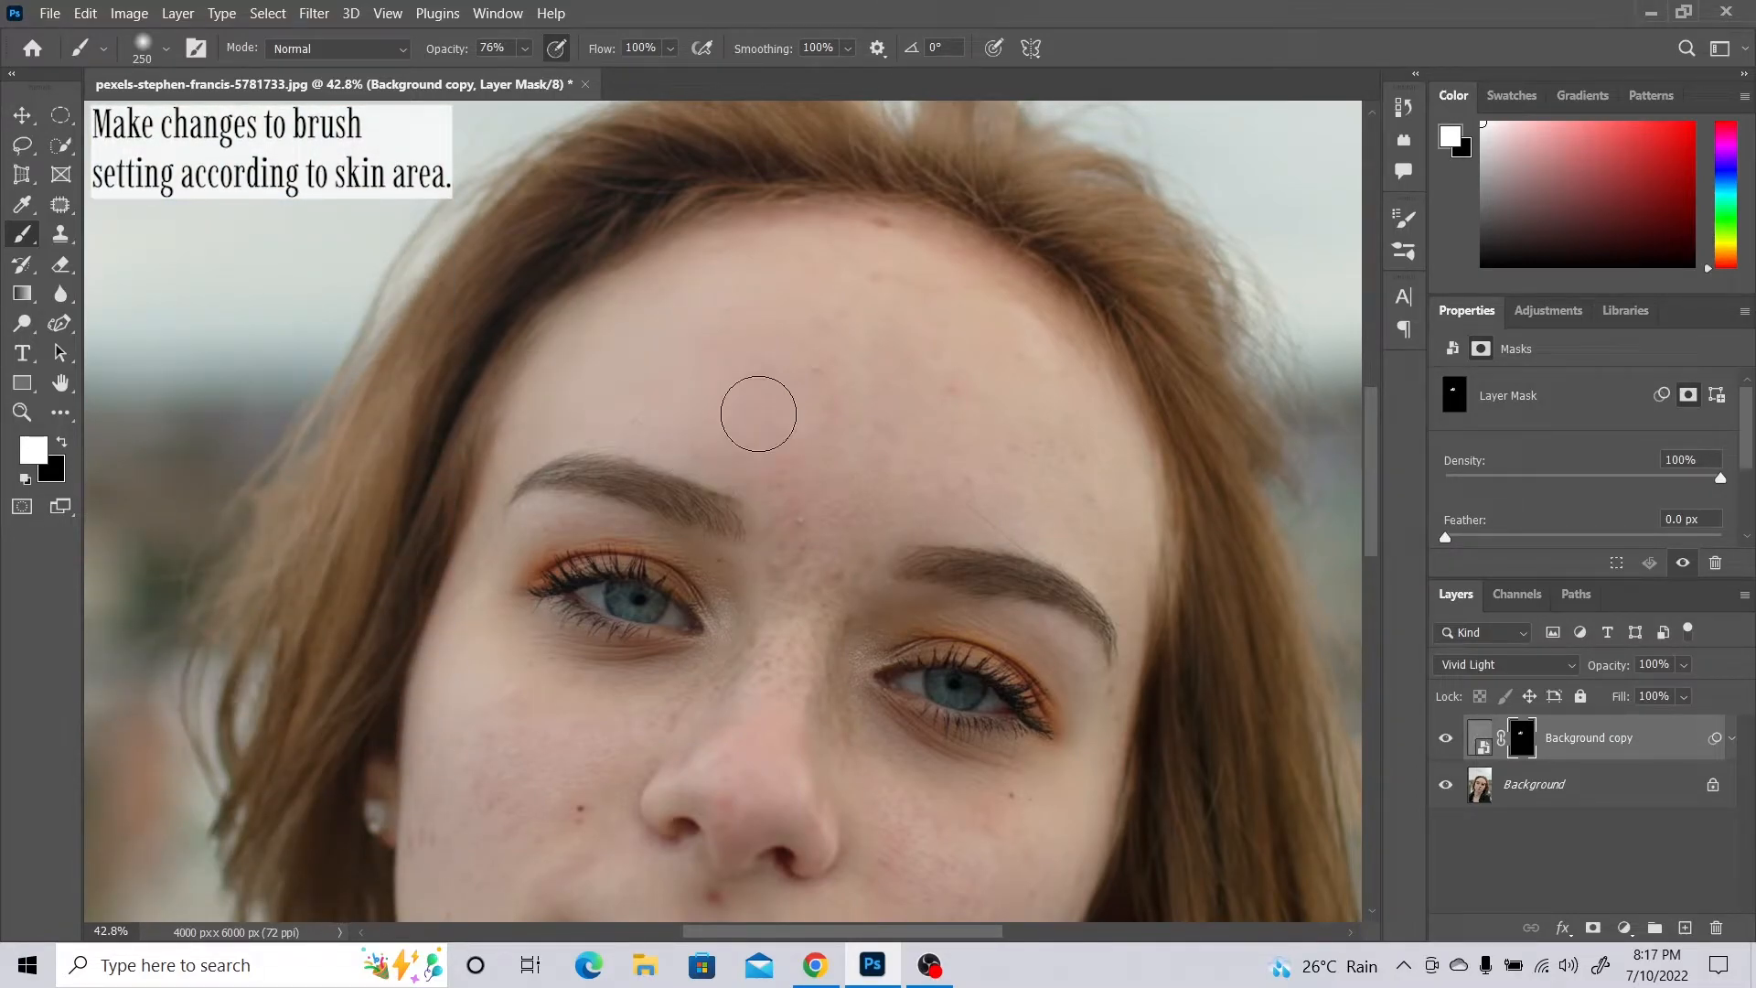
- Raise the brush opacity to 87% and paint over the remaining forehead blemishes, resizing the brush to suit each area
left_click(526, 50)
left_click_drag(541, 79, 554, 79)
left_click_drag(835, 361, 814, 318)
key("[")
left_click_drag(878, 228, 875, 239)
key("]")
left_click_drag(1001, 395, 994, 497)
key("[")
key("[")
left_click_drag(1052, 389, 967, 377)
- Paint the mask over the blemishes on the lower face with a 175 px brush at 92% opacity, including the cheek mole
mouse_move(969, 874)
left_mouse_down()
mouse_move(960, 593)
mouse_move(851, 470)
mouse_move(989, 720)
mouse_move(1002, 537)
left_mouse_up()
key("[")
key("]")
key("]")
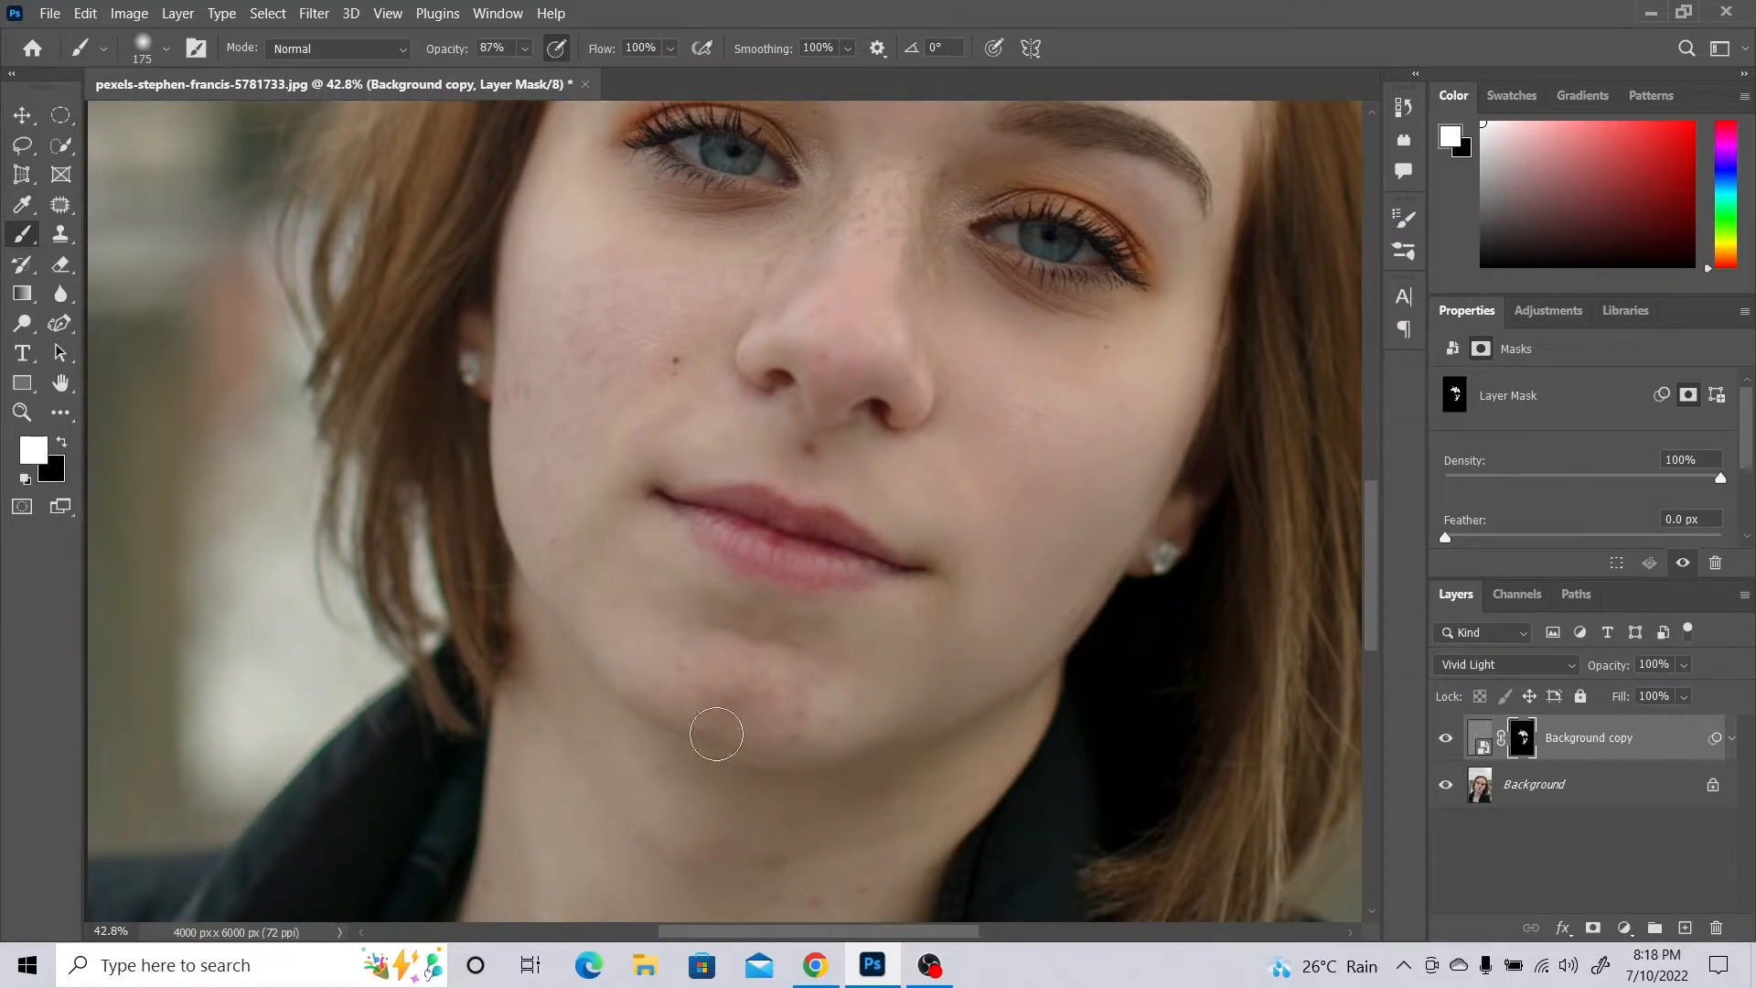
key("9")
key("2")
left_click(672, 359)
left_click_drag(832, 243, 818, 309)
- Set the brush opacity to 100% and paint the mask with a smaller brush over the blemishes at the cheek edge below the earring
left_click(525, 49)
left_click_drag(548, 75, 561, 75)
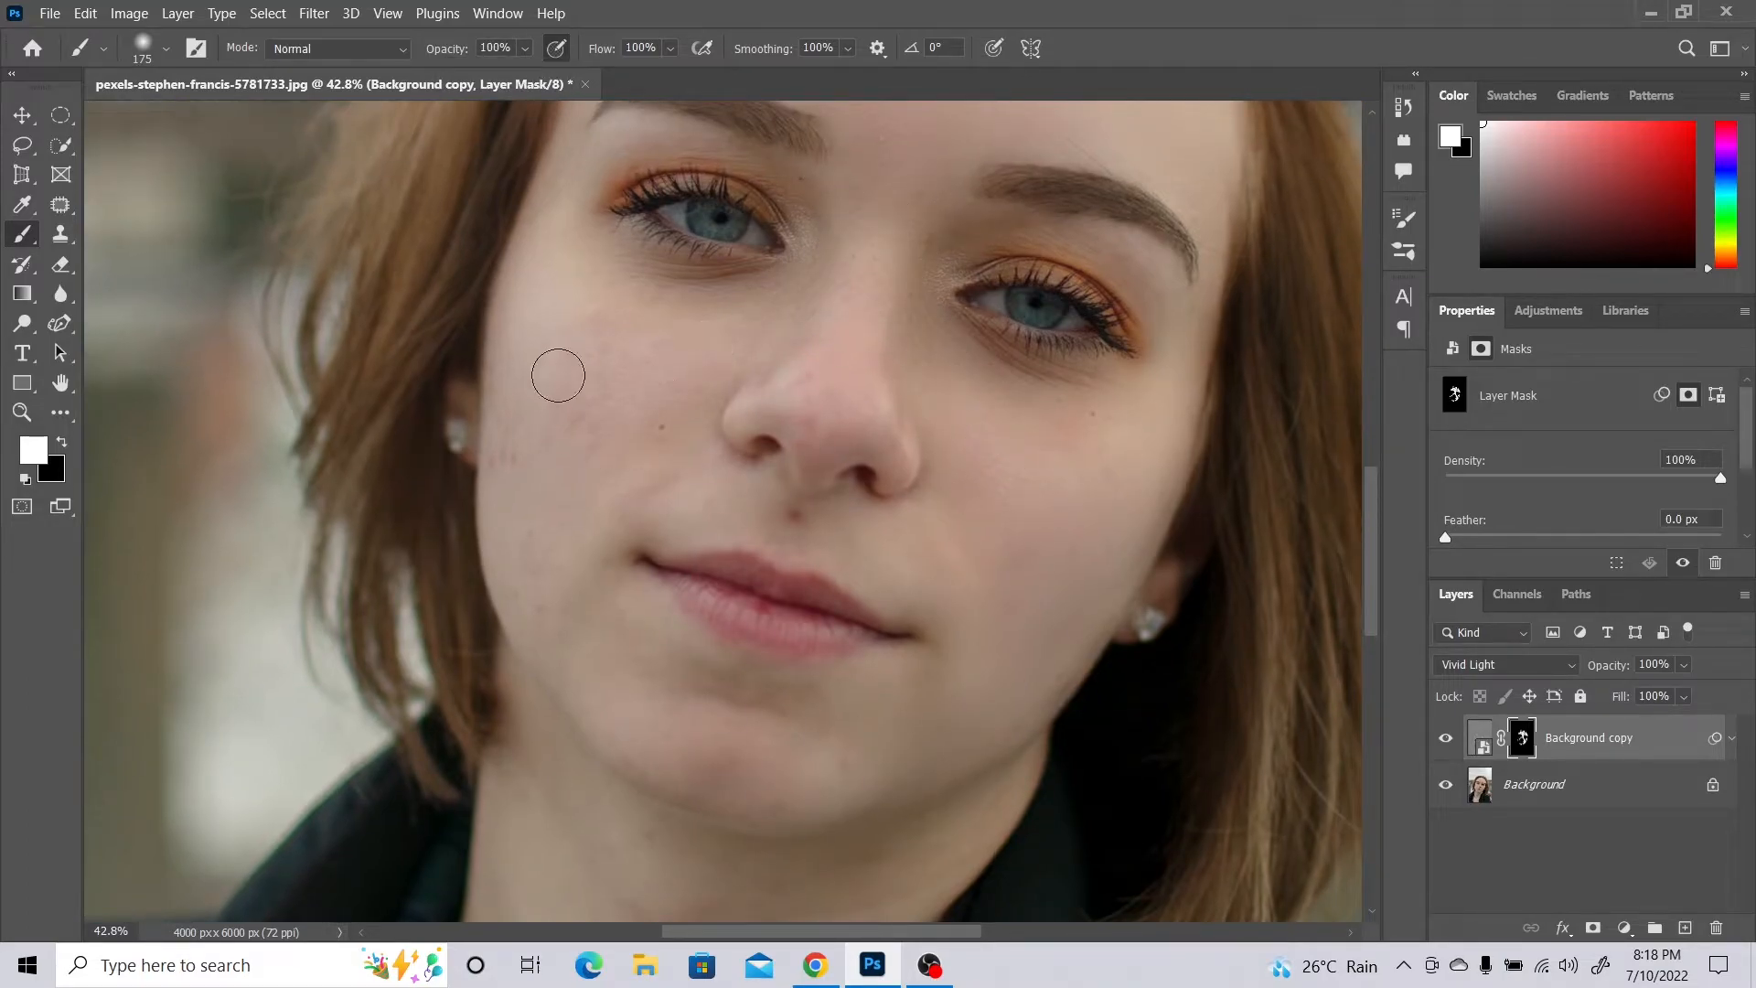
key("ctrl+z")
key("bracketleft")
key("bracketleft")
key("bracketleft")
left_click_drag(500, 463, 497, 485)
- Paint the mask over the opposite cheek with an enlarged brush and reduce the brush to 150 px for the area beside the nose
key("bracketright")
key("bracketright")
key("bracketright")
key("bracketright")
key("bracketright")
left_click_drag(1023, 476, 988, 450)
key("bracketleft")
key("bracketleft")
key("bracketleft")
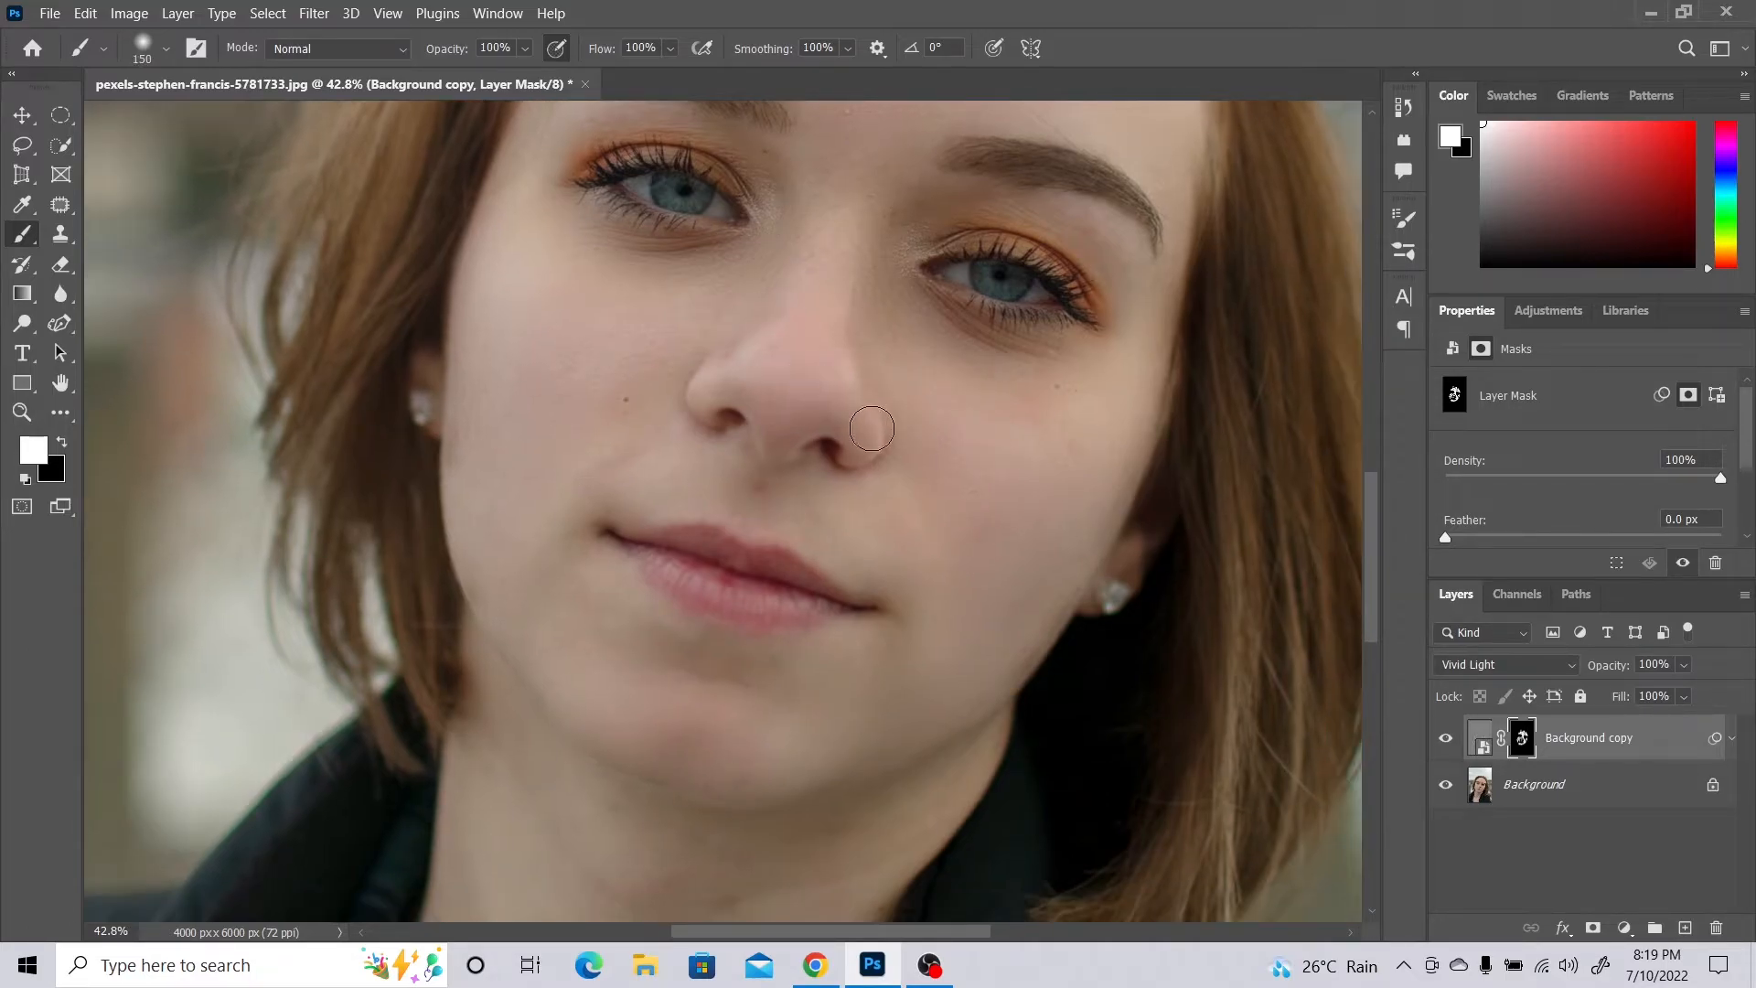
- Paint the mask over the neck blemishes between the chin and the necklace, starting with a 175 px brush and enlarging it
scroll(765, 717, "down", 5)
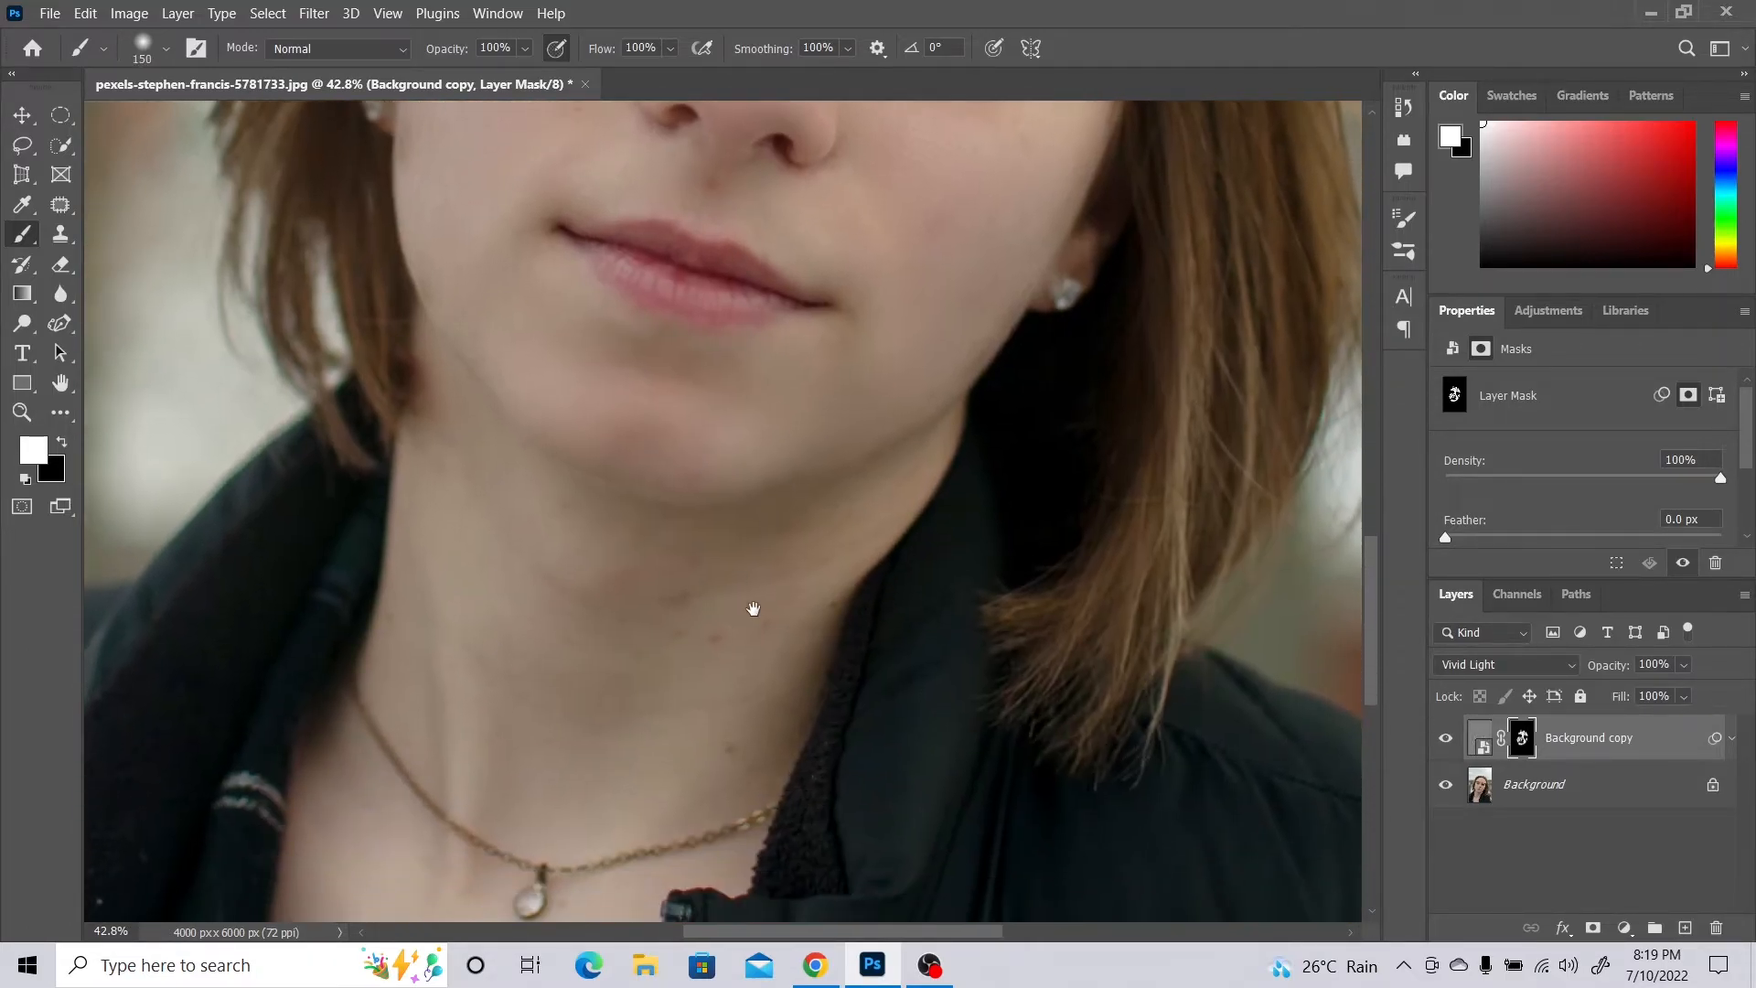
key("bracketright")
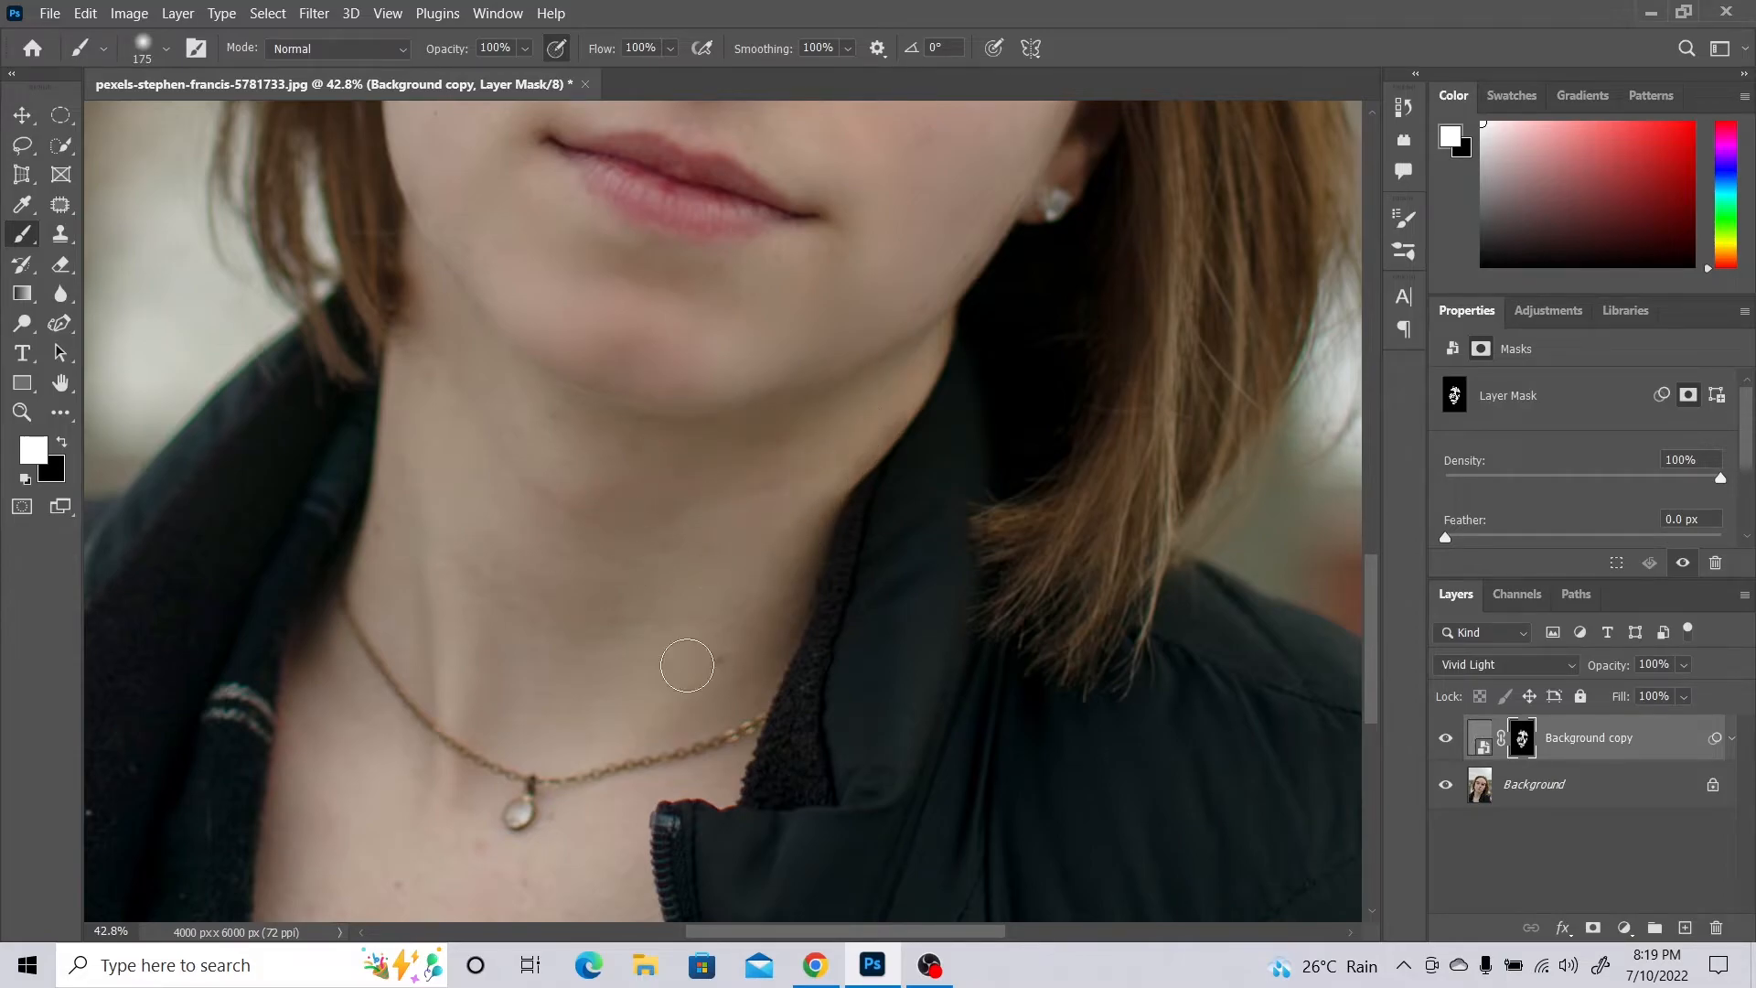
key("bracketright")
key("bracketright")
key("bracketright")
key("bracketright")
- Paint the mask over the chest skin below the necklace, reducing the brush to 175 px near the jacket
scroll(696, 632, "down", 4)
key("bracketleft")
key("bracketleft")
key("bracketleft")
key("bracketleft")
key("bracketleft")
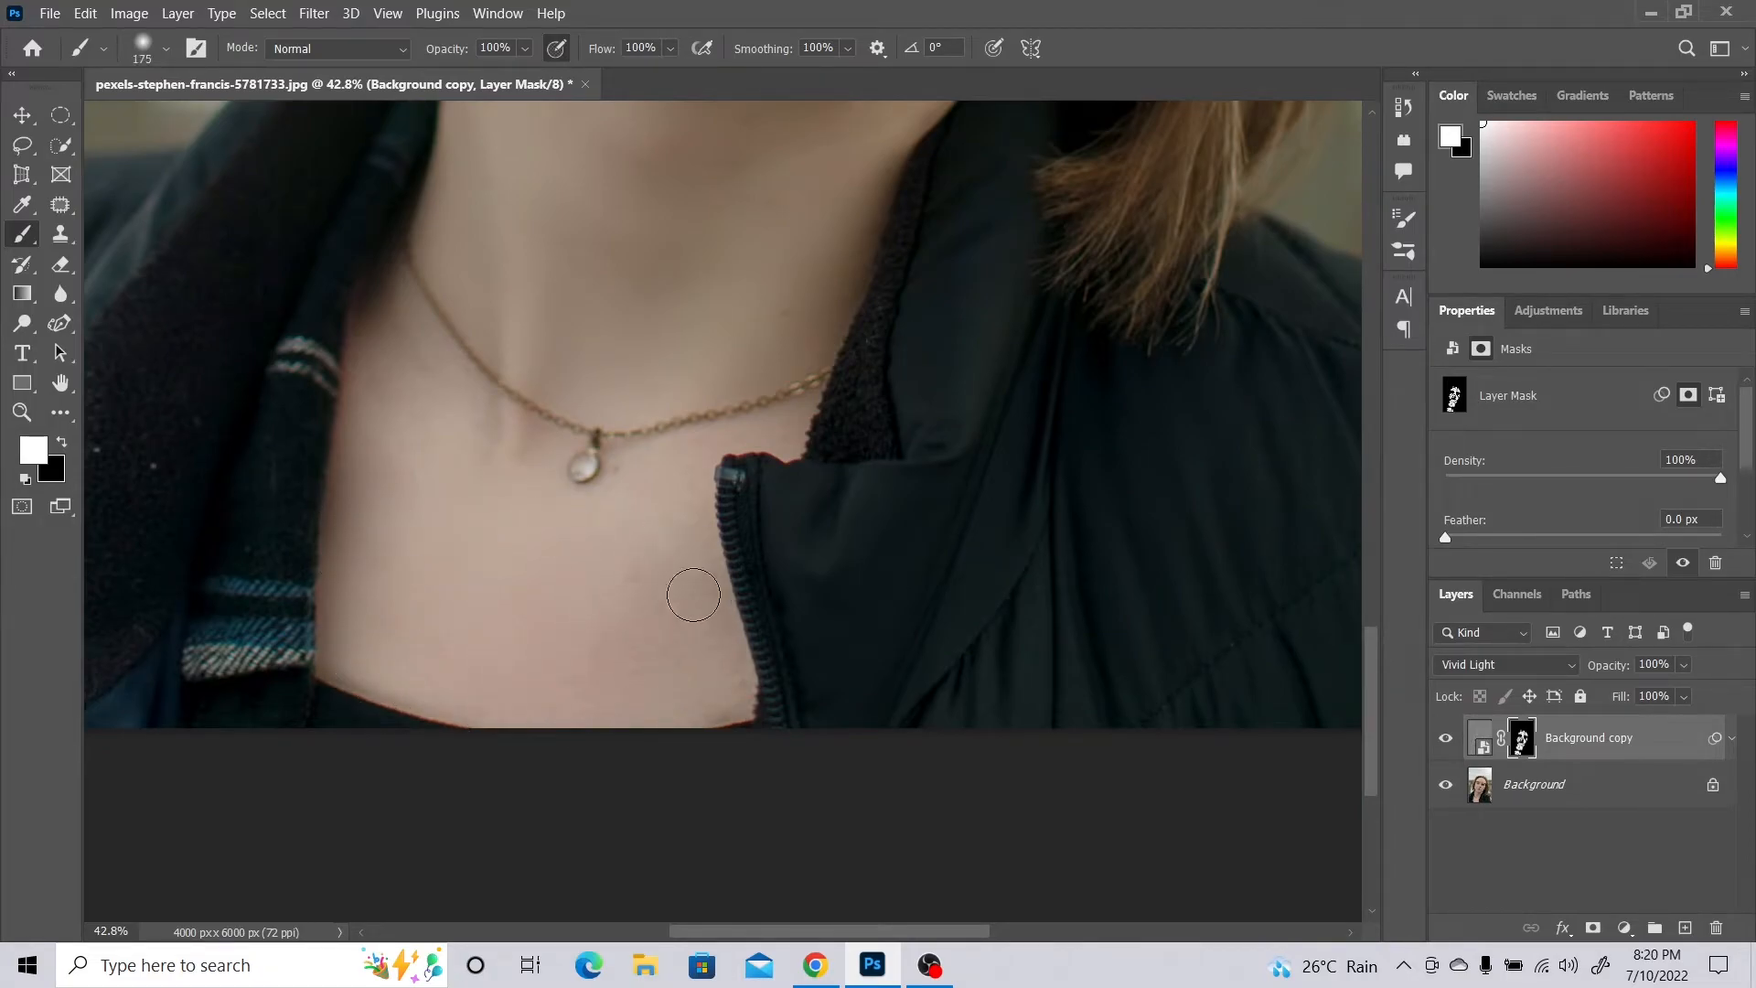
- Paint the mask along the zipper edge and around the pendant with a smaller brush, enlarging it to 200 px for the remaining chest skin
key("bracketleft")
key("bracketleft")
key("bracketleft")
left_click_drag(721, 559, 592, 499)
key("bracketright")
key("bracketright")
key("bracketright")
key("bracketright")
key("bracketright")
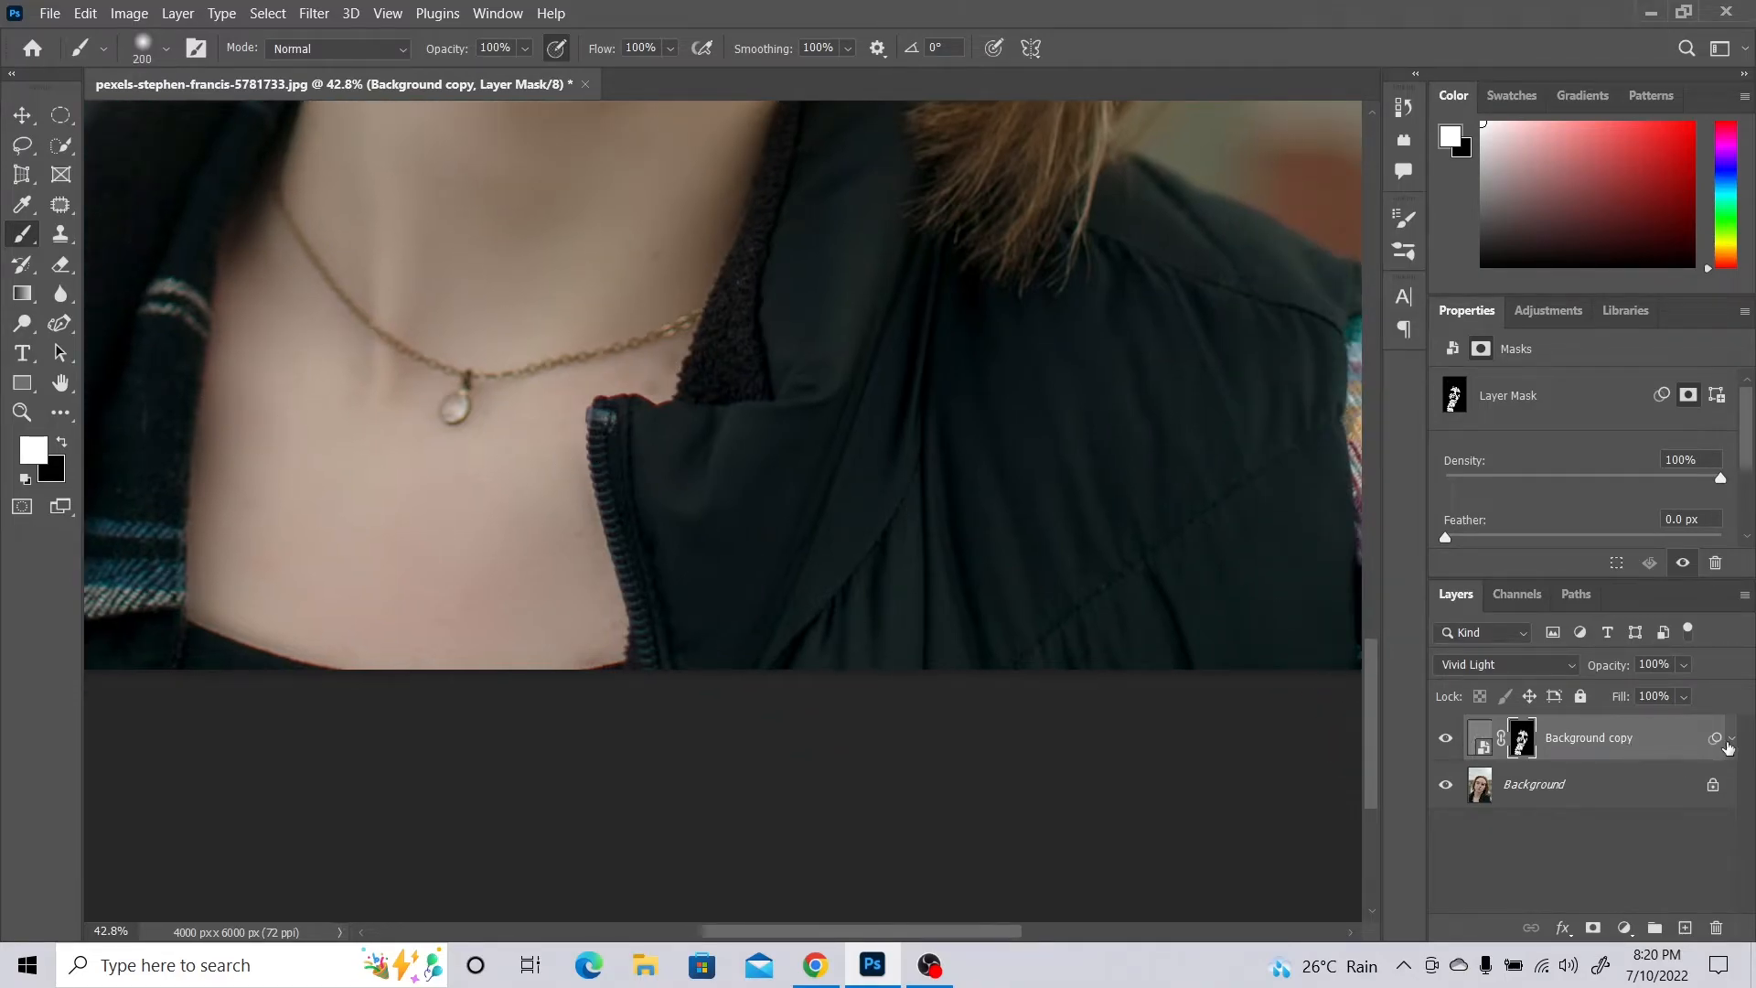
- Expand the smart filters of the Background copy layer and set the Gaussian Blur radius to 4.3 pixels
left_click(1731, 740)
scroll(906, 481, "down", 3)
left_click_drag(913, 478, 922, 878)
left_click_drag(836, 451, 808, 647)
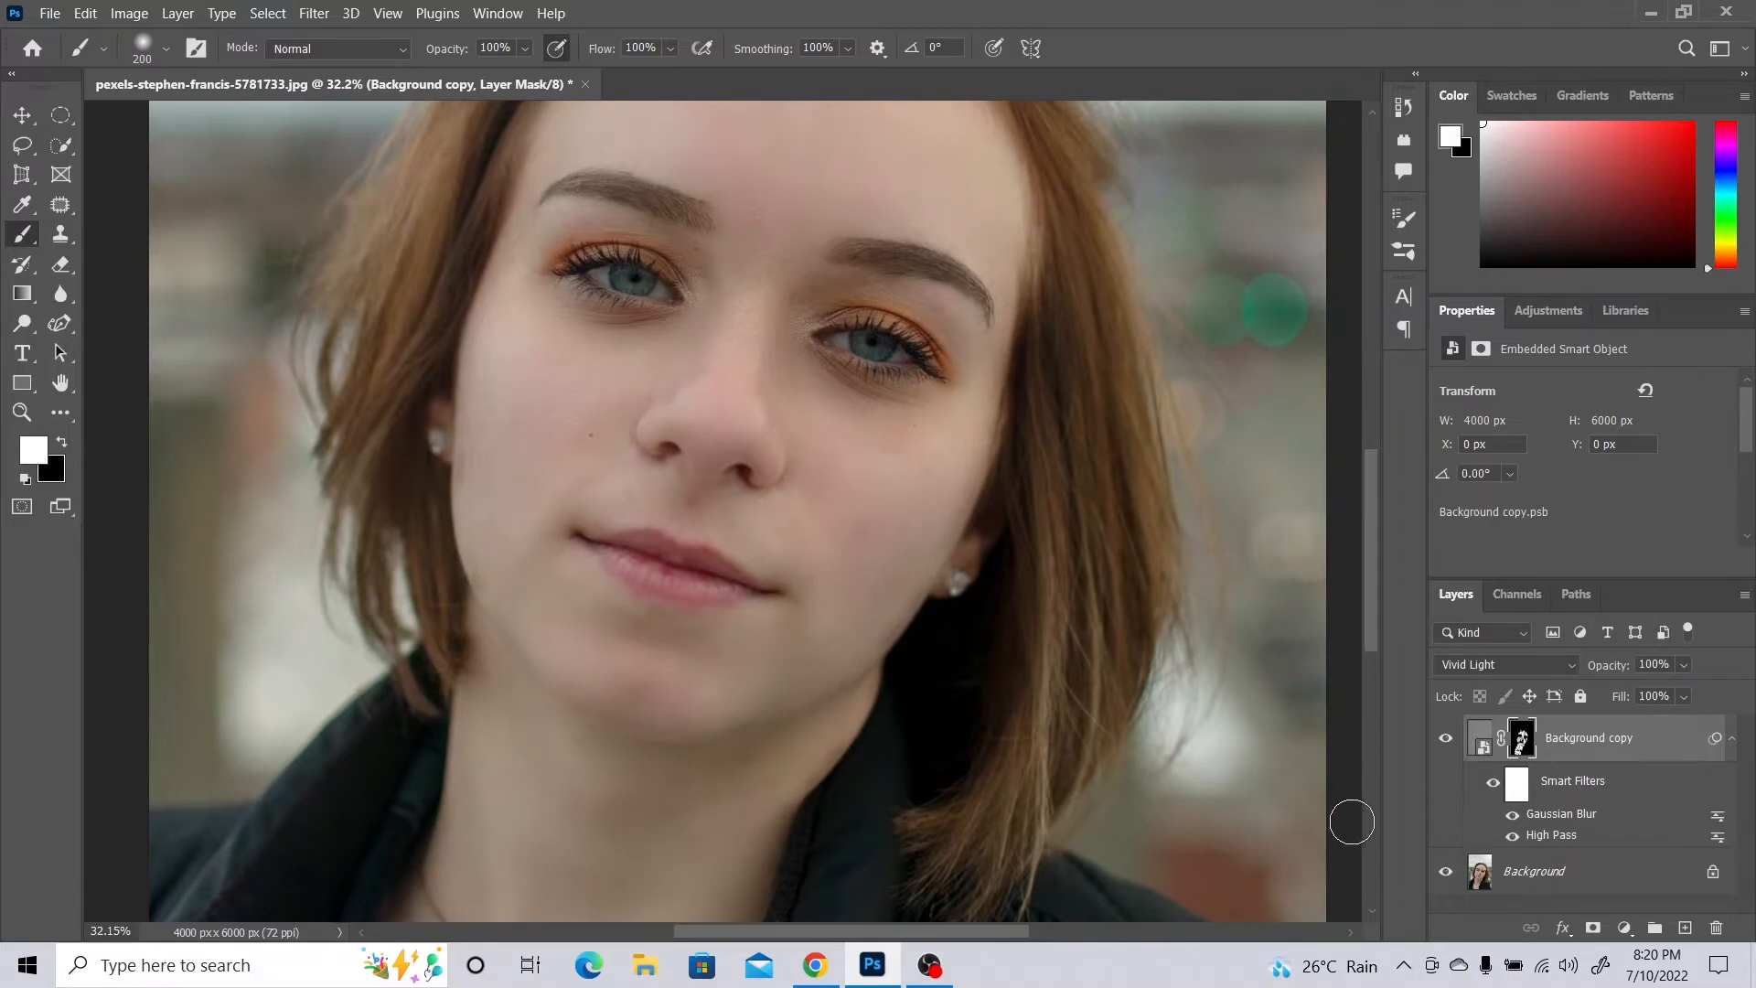
double_click(1556, 818)
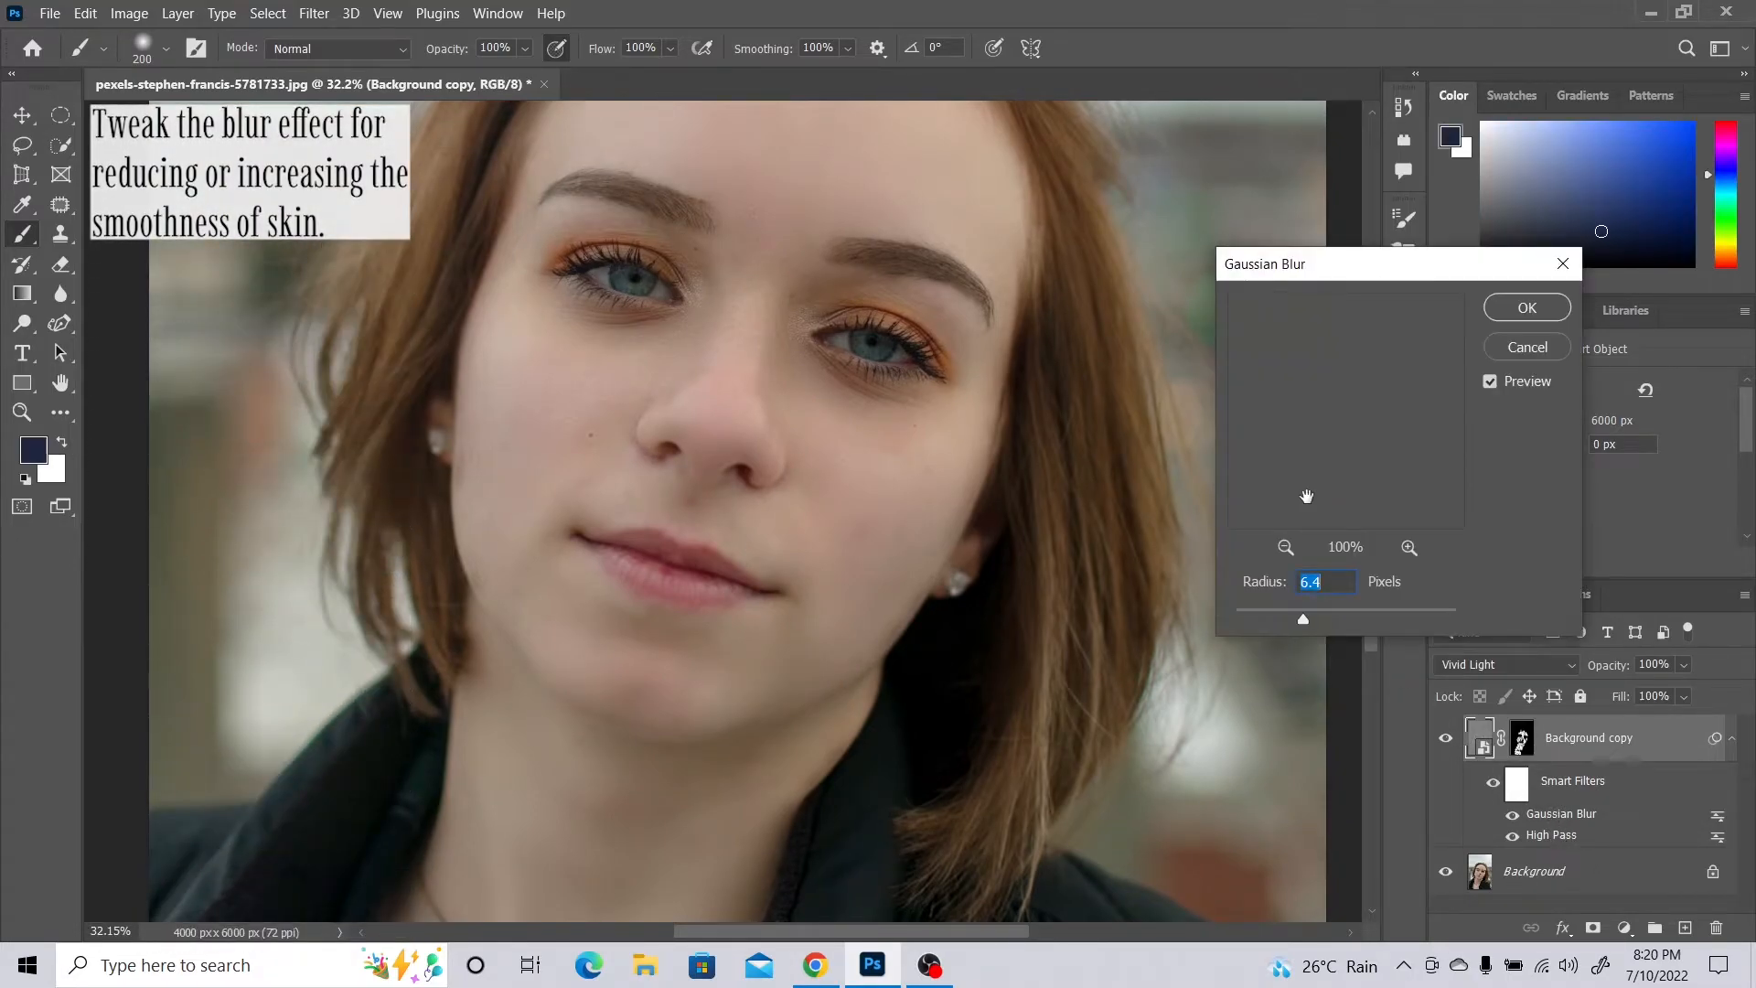
mouse_move(1310, 627)
left_mouse_down()
mouse_move(1335, 618)
mouse_move(1310, 613)
left_mouse_up()
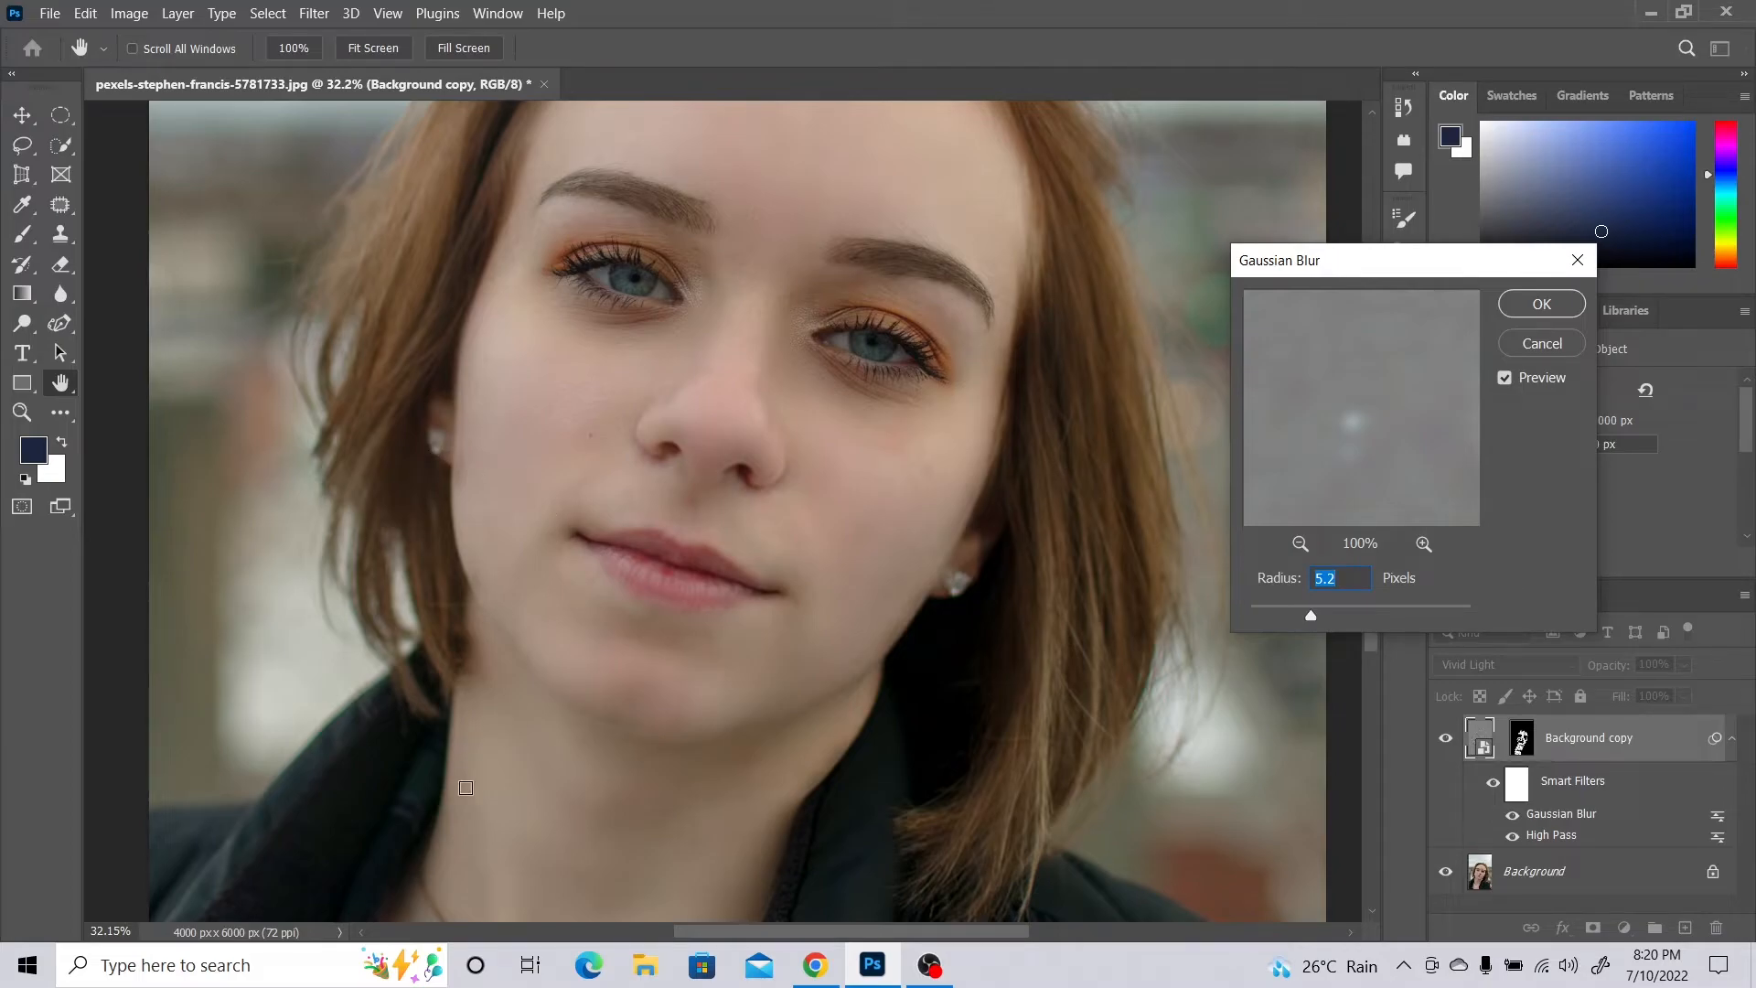
left_click(466, 779)
left_click_drag(1309, 611, 1308, 608)
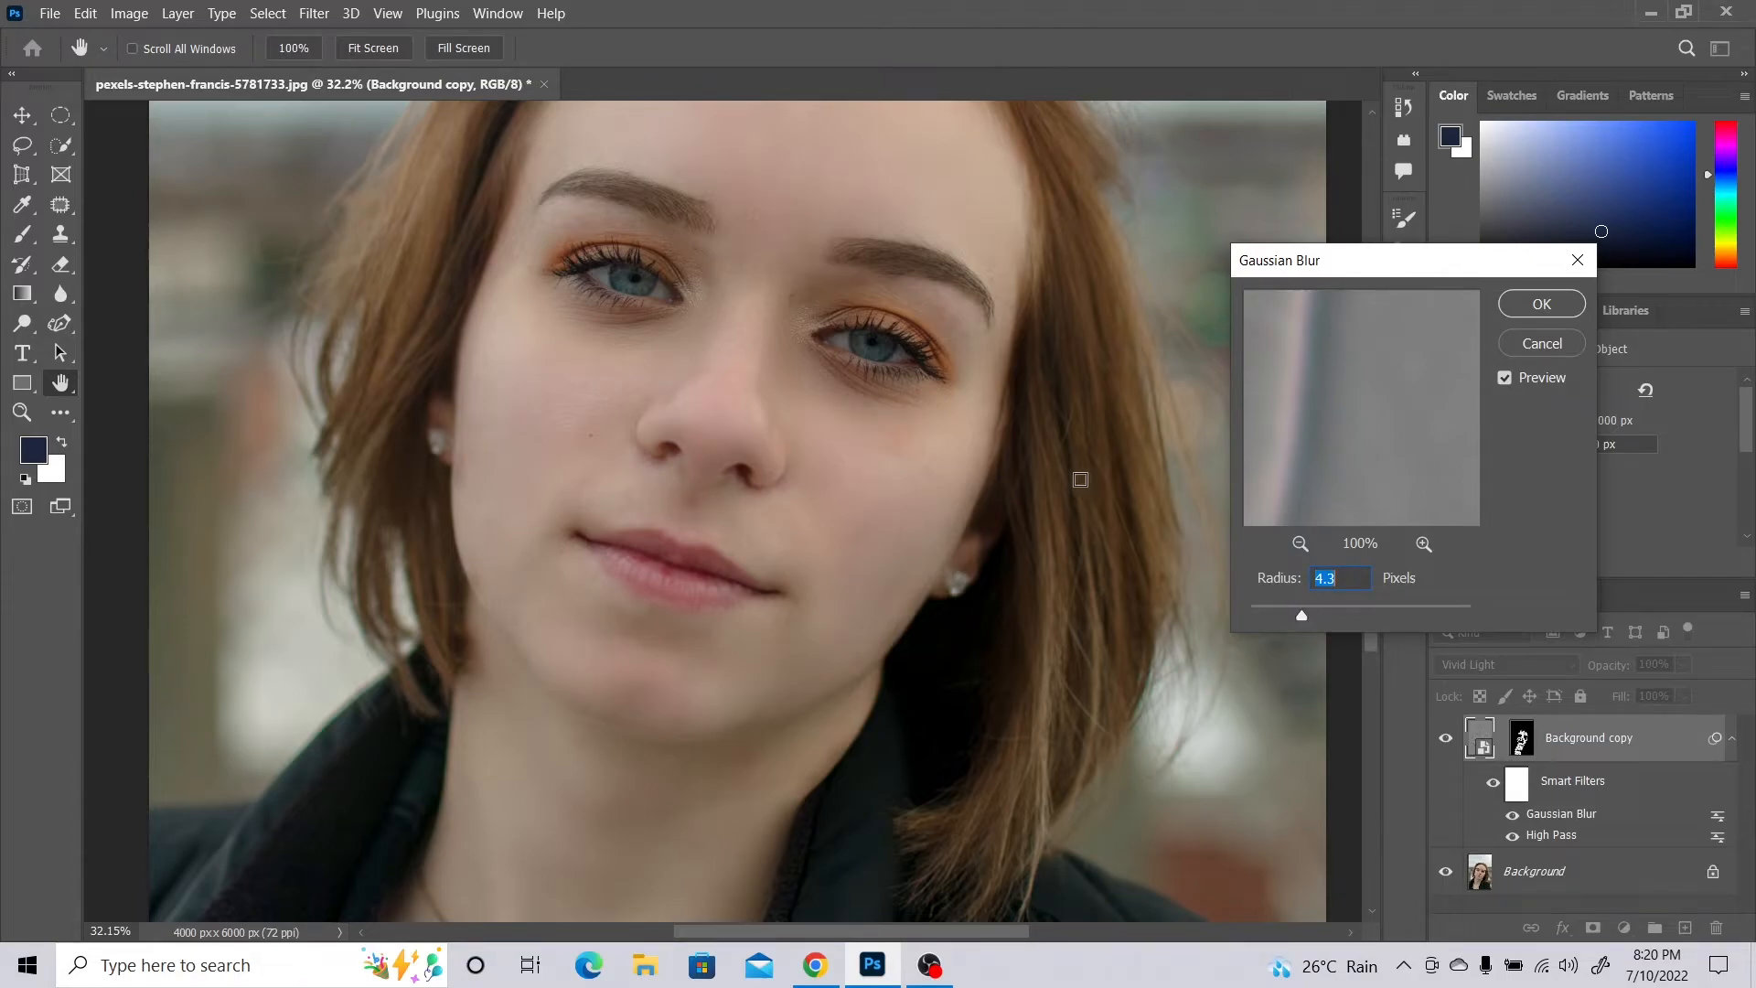
left_click(1566, 311)
- Reselect the Background copy layer mask and paint white with a 100 px brush over the skin around the eyes and eyebrows
key("b")
scroll(744, 412, "up", 5)
scroll(745, 412, "right", 1)
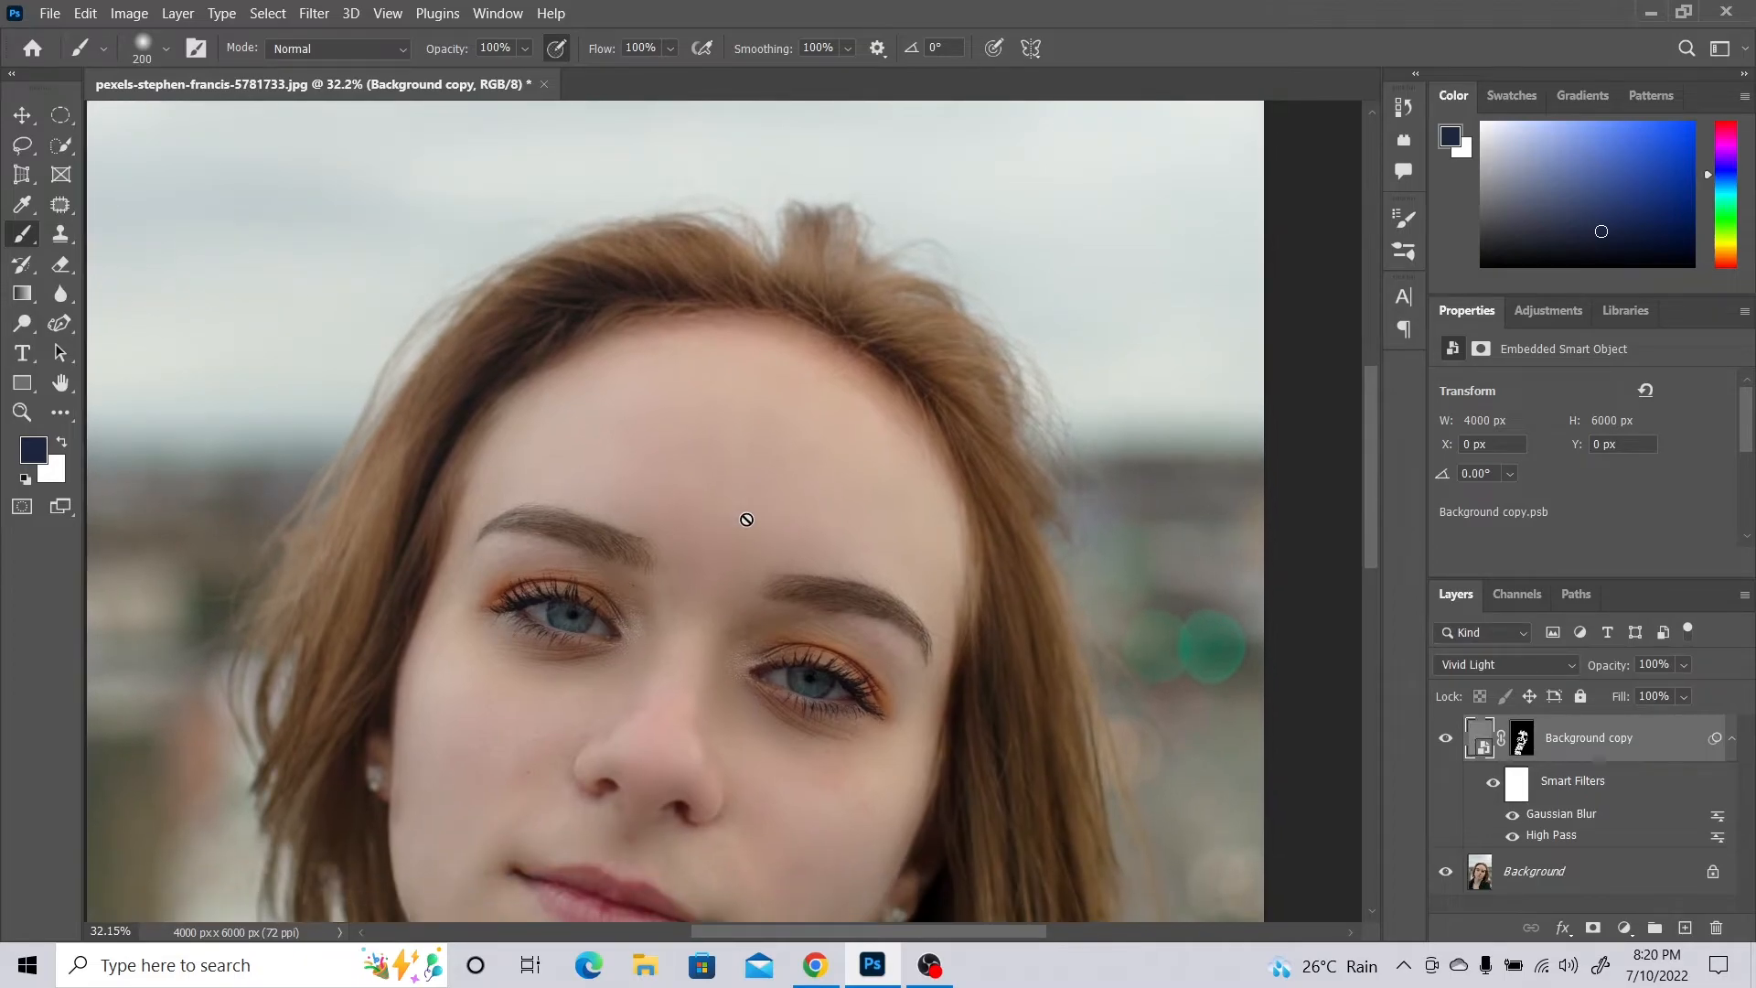
left_click(1523, 738)
key("x")
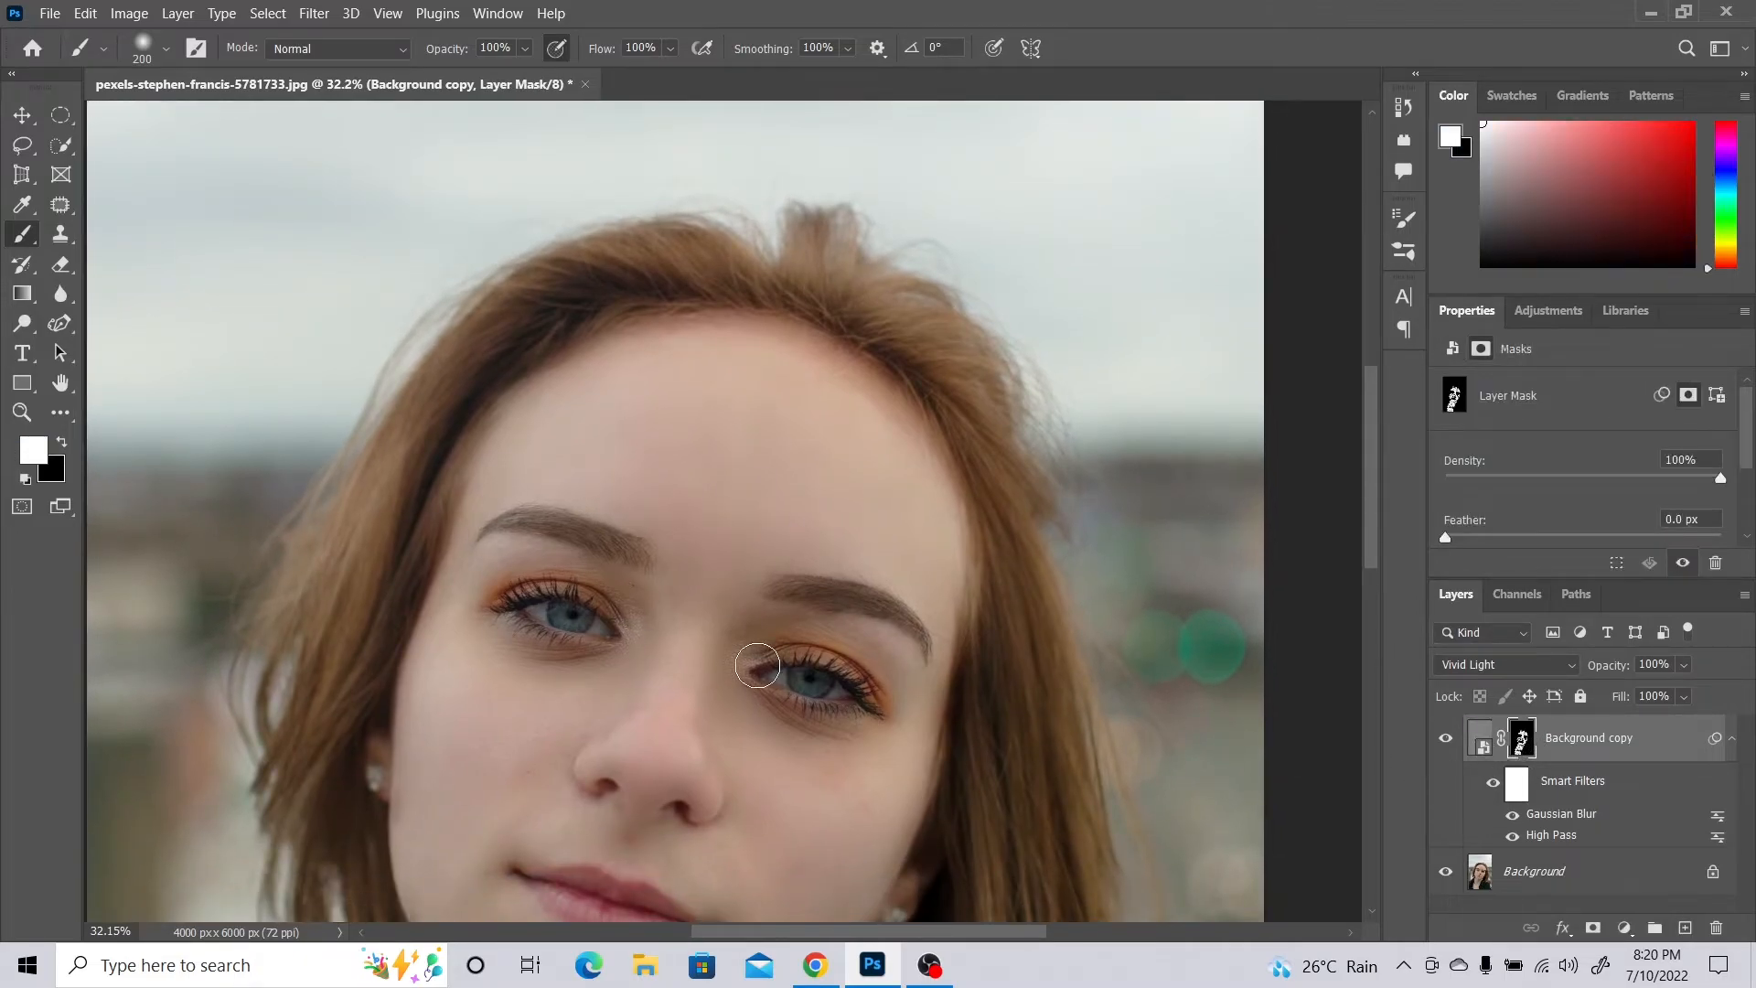
key("bracketleft")
key("bracketleft")
scroll(755, 612, "up", 4)
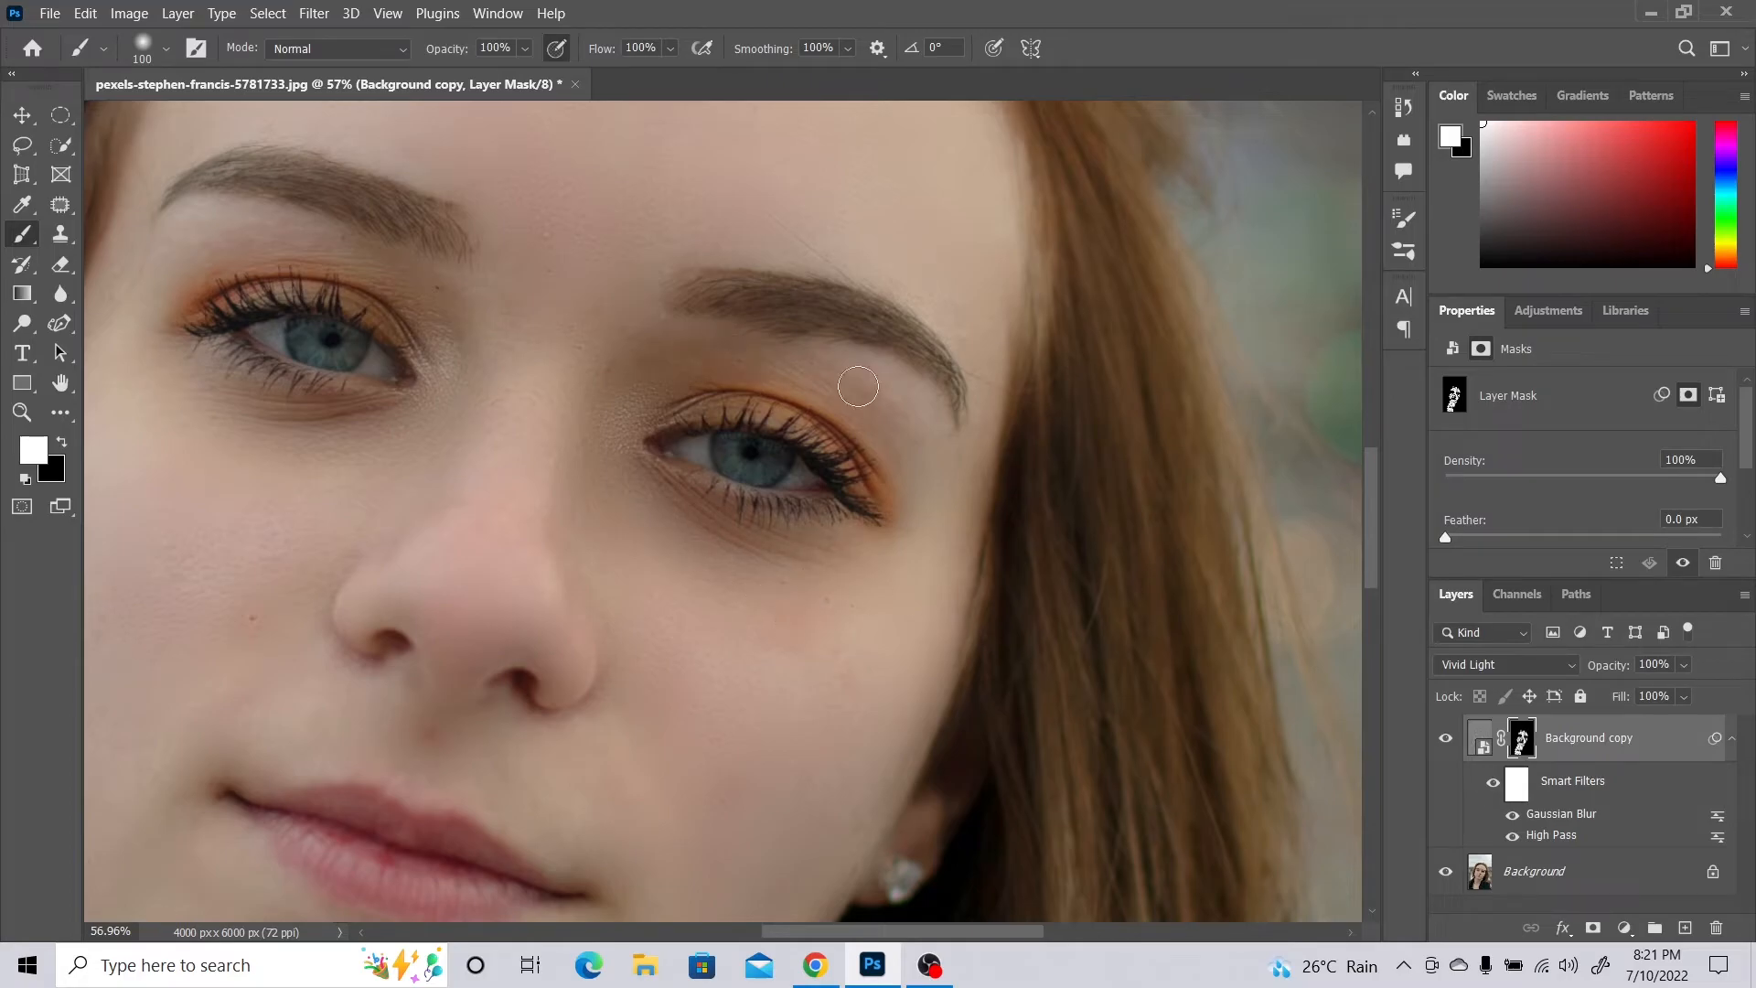
left_click_drag(569, 446, 868, 555)
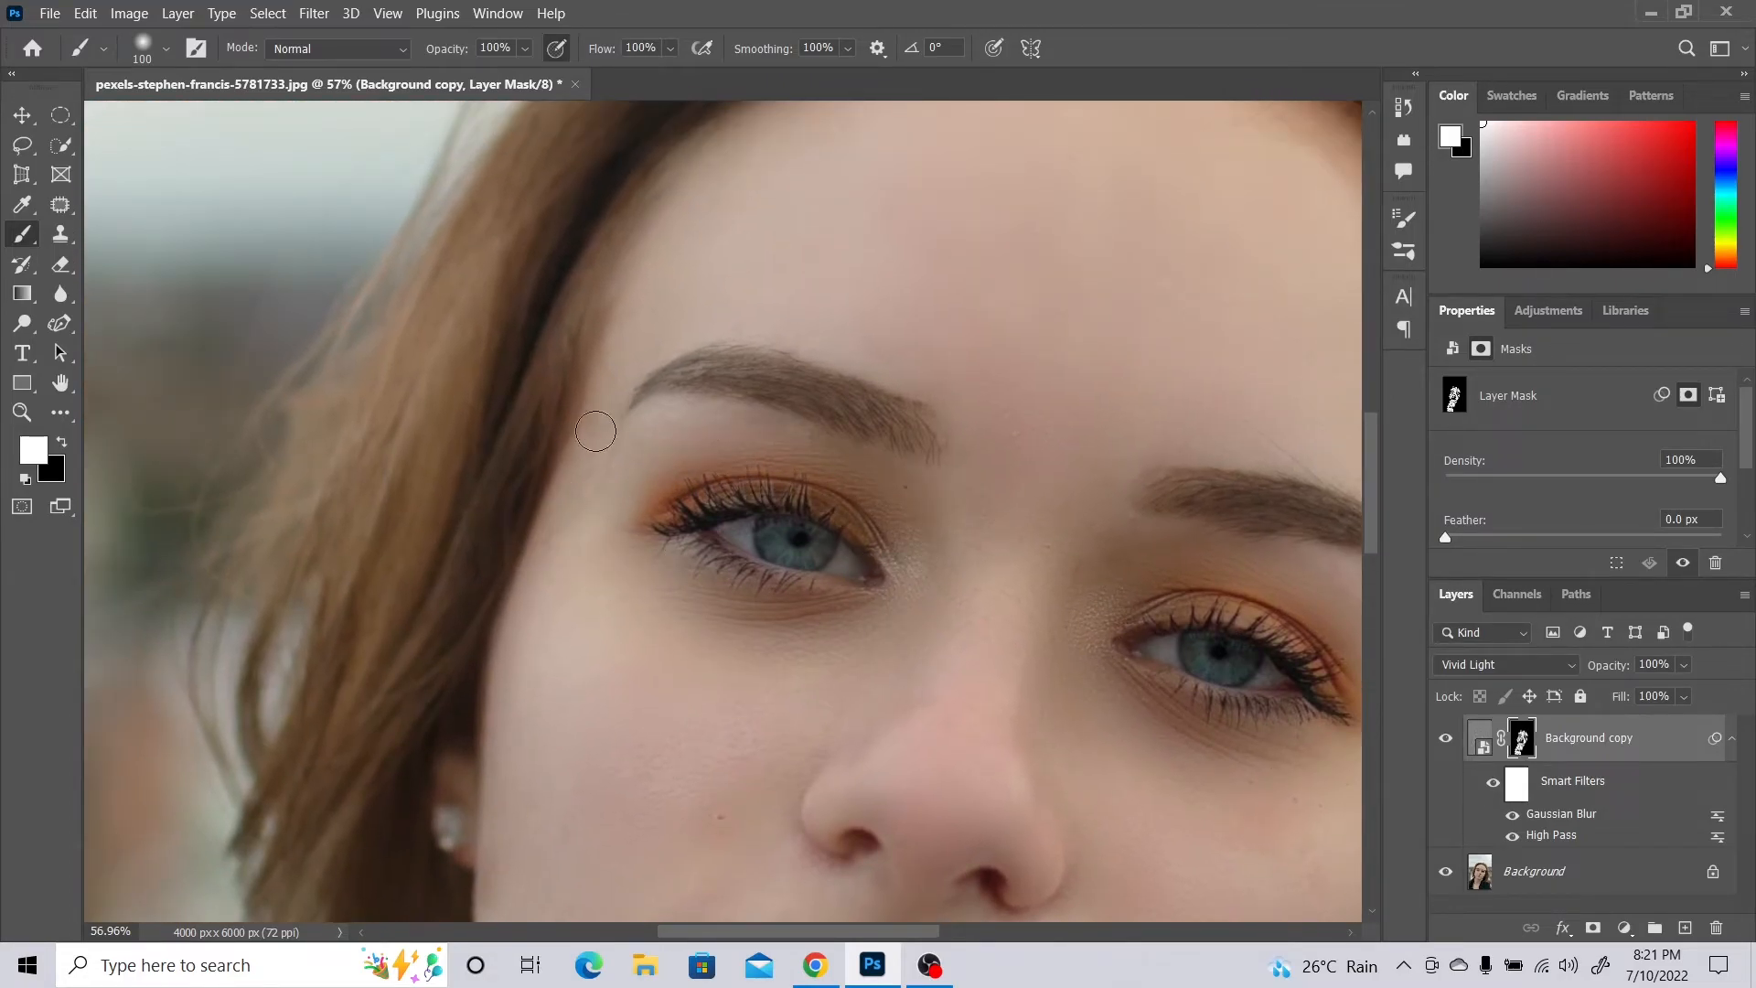
left_click_drag(971, 483, 717, 443)
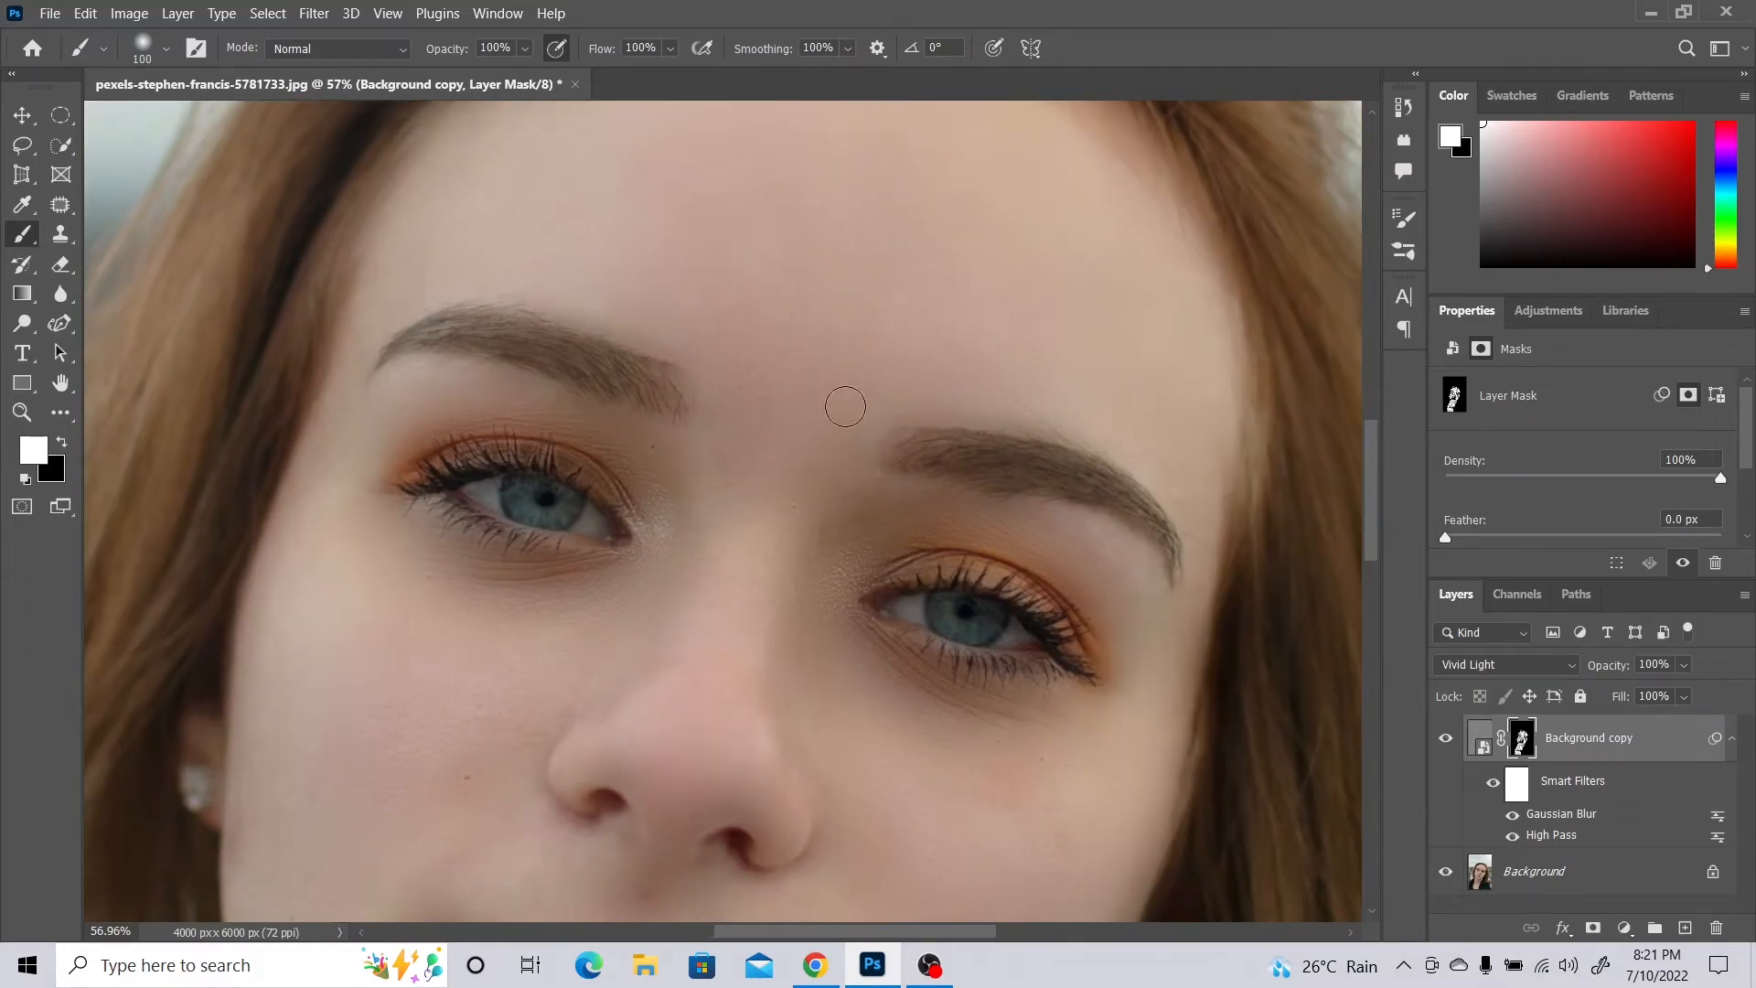
- Paint the mask with the 100 px brush over the remaining uneven skin around the nose, mouth and cheeks
scroll(732, 701, "down", 3)
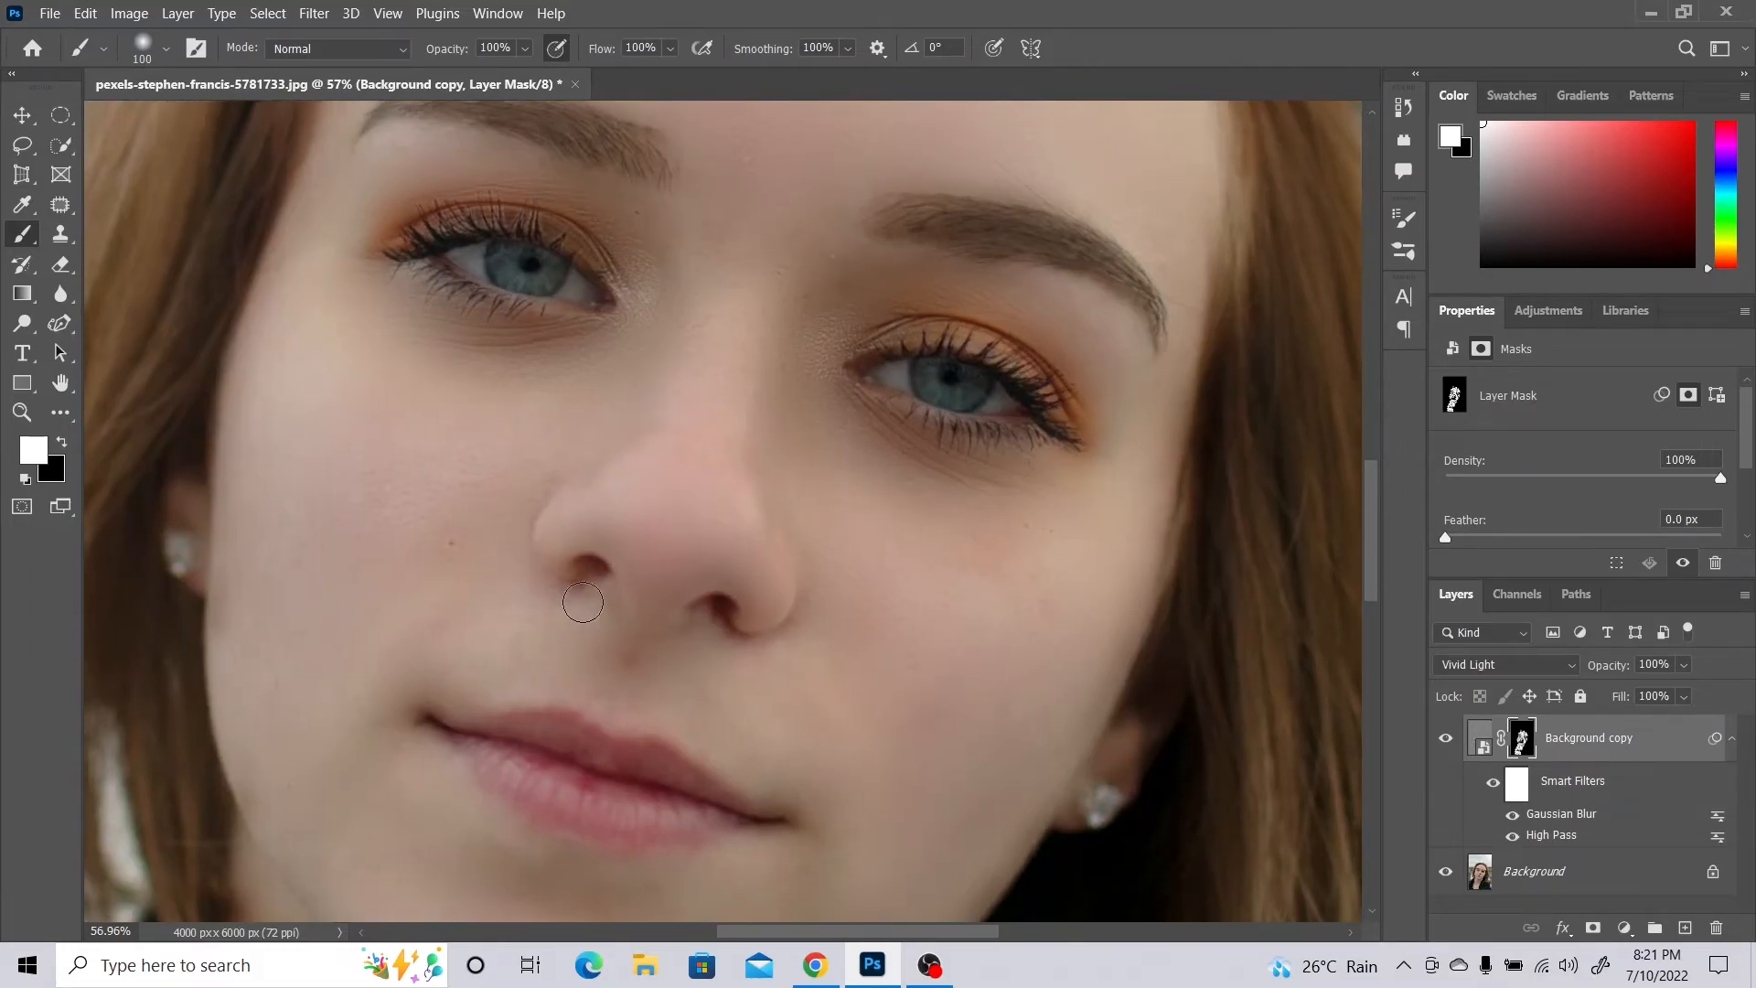
scroll(548, 613, "down", 2)
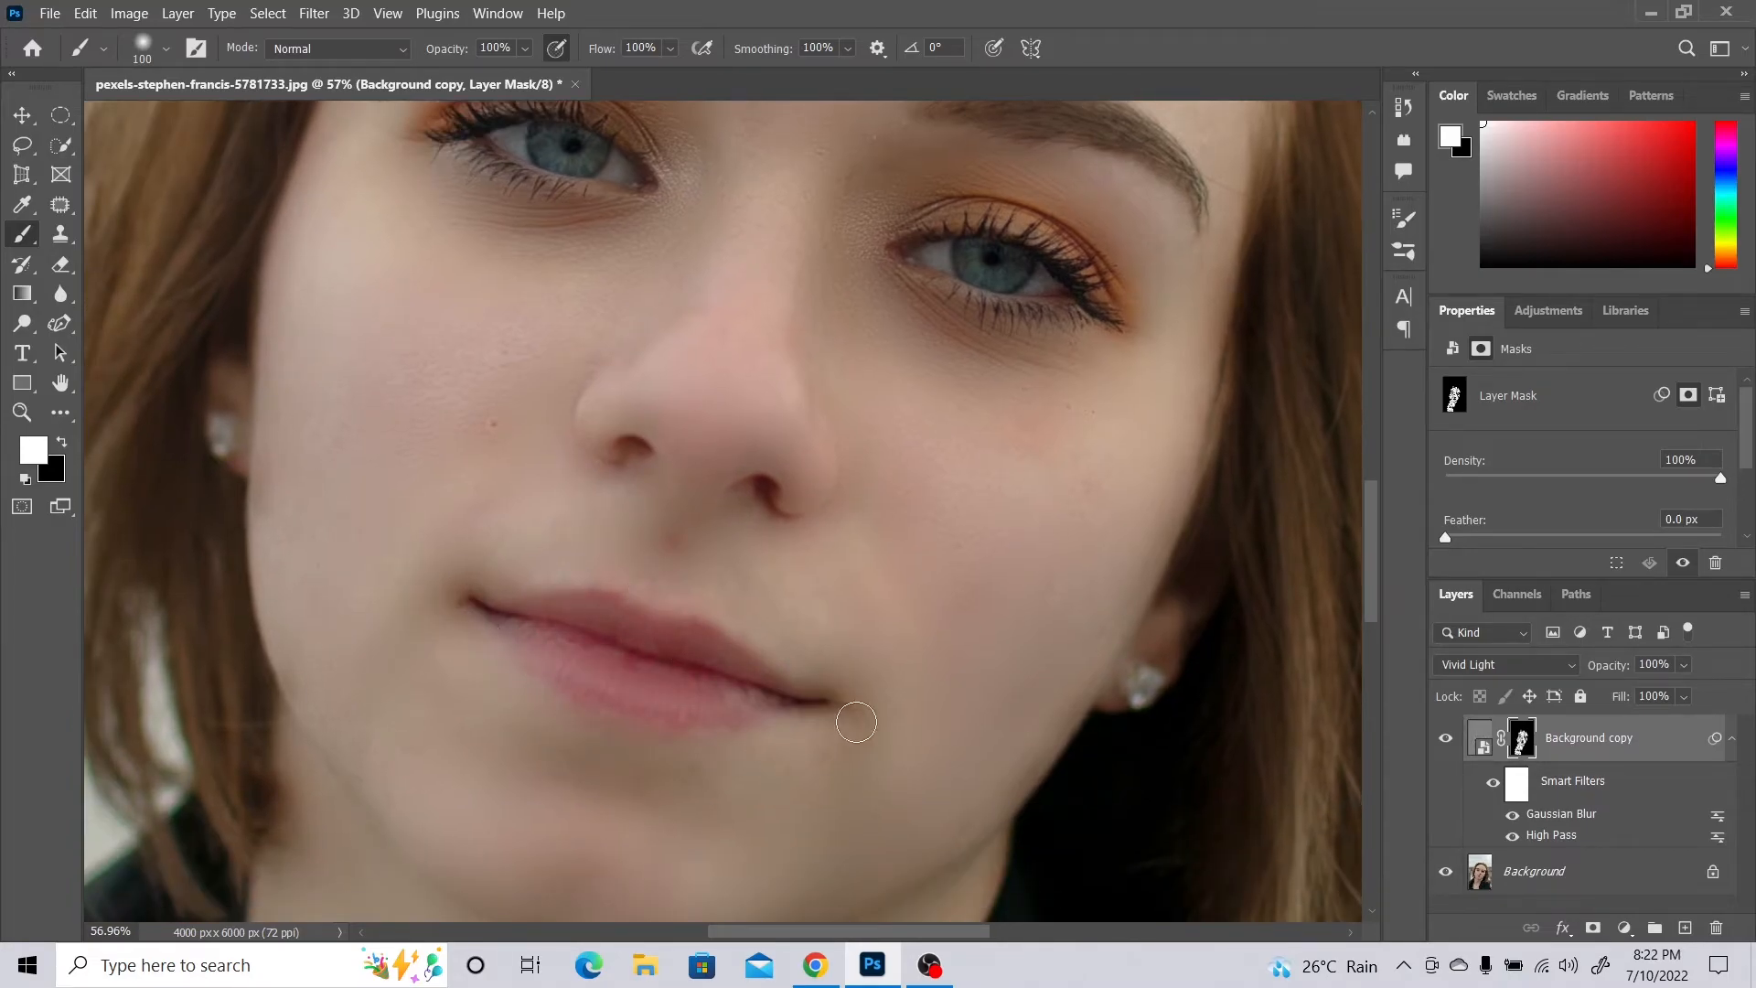
scroll(1033, 424, "down", 2)
scroll(1008, 419, "up", 1)
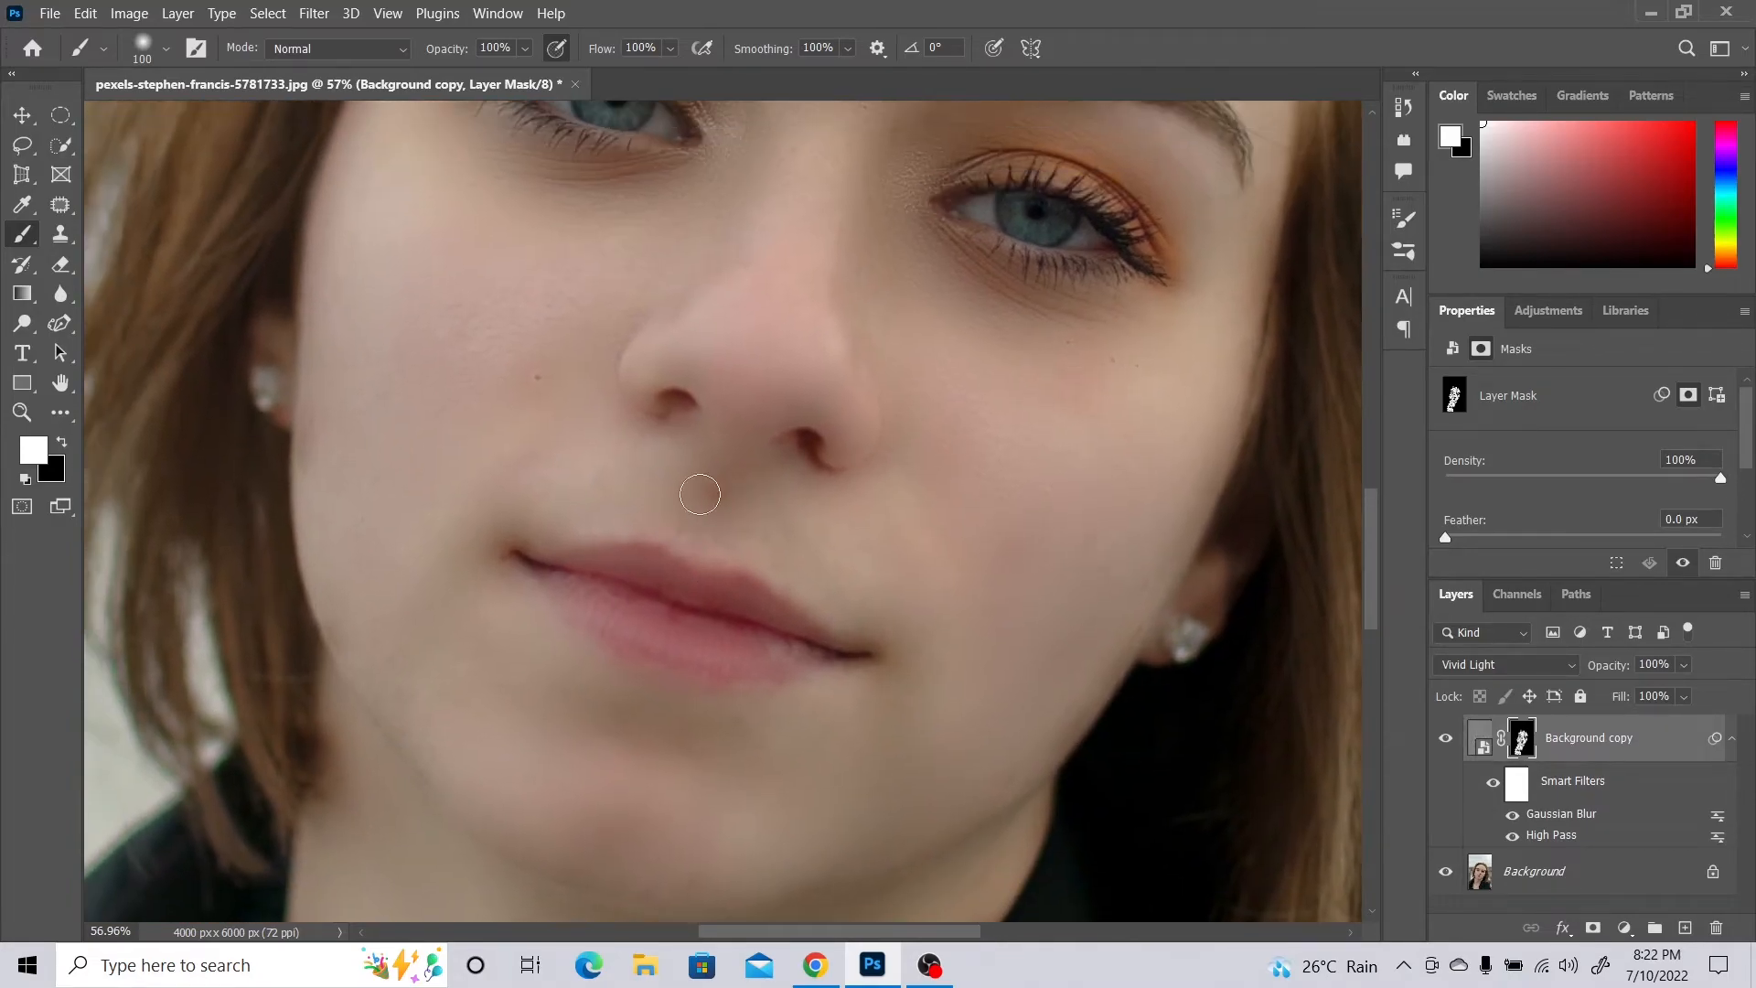
left_click_drag(822, 321, 733, 615)
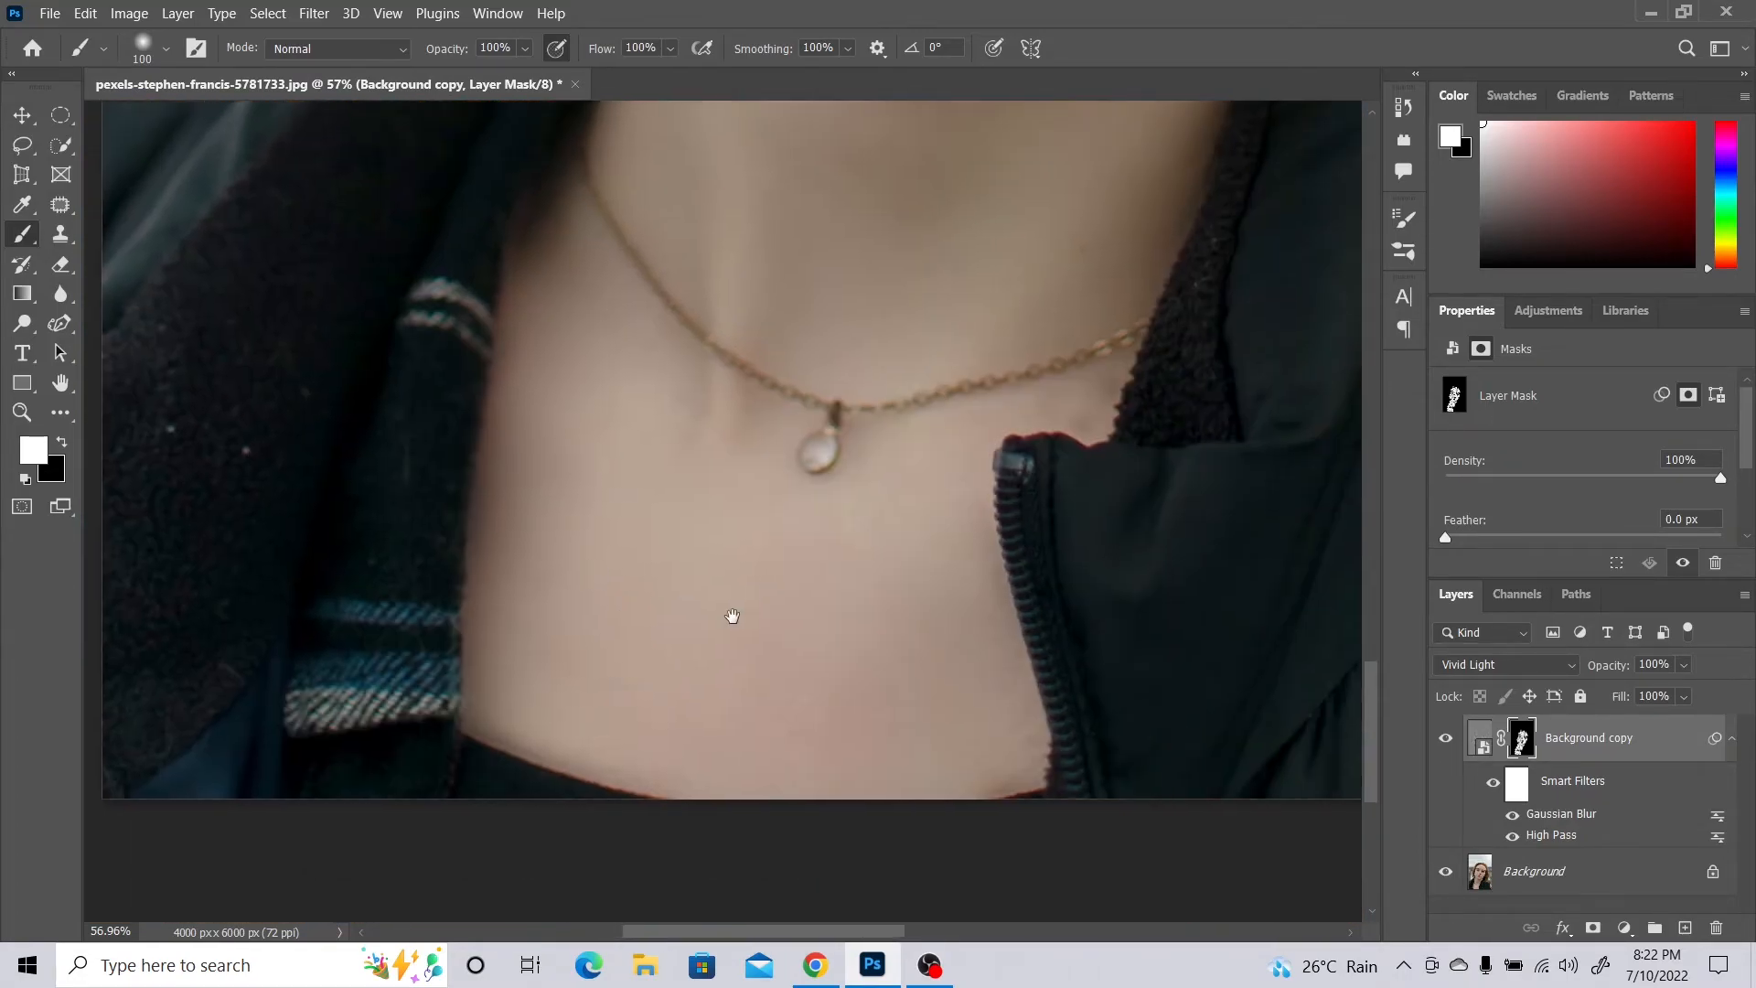
- Stamp all visible layers into a new merged layer above the Background copy layer
scroll(842, 662, "up", 1)
scroll(843, 662, "down", 6)
left_click_drag(969, 384, 854, 886)
left_click(1678, 748)
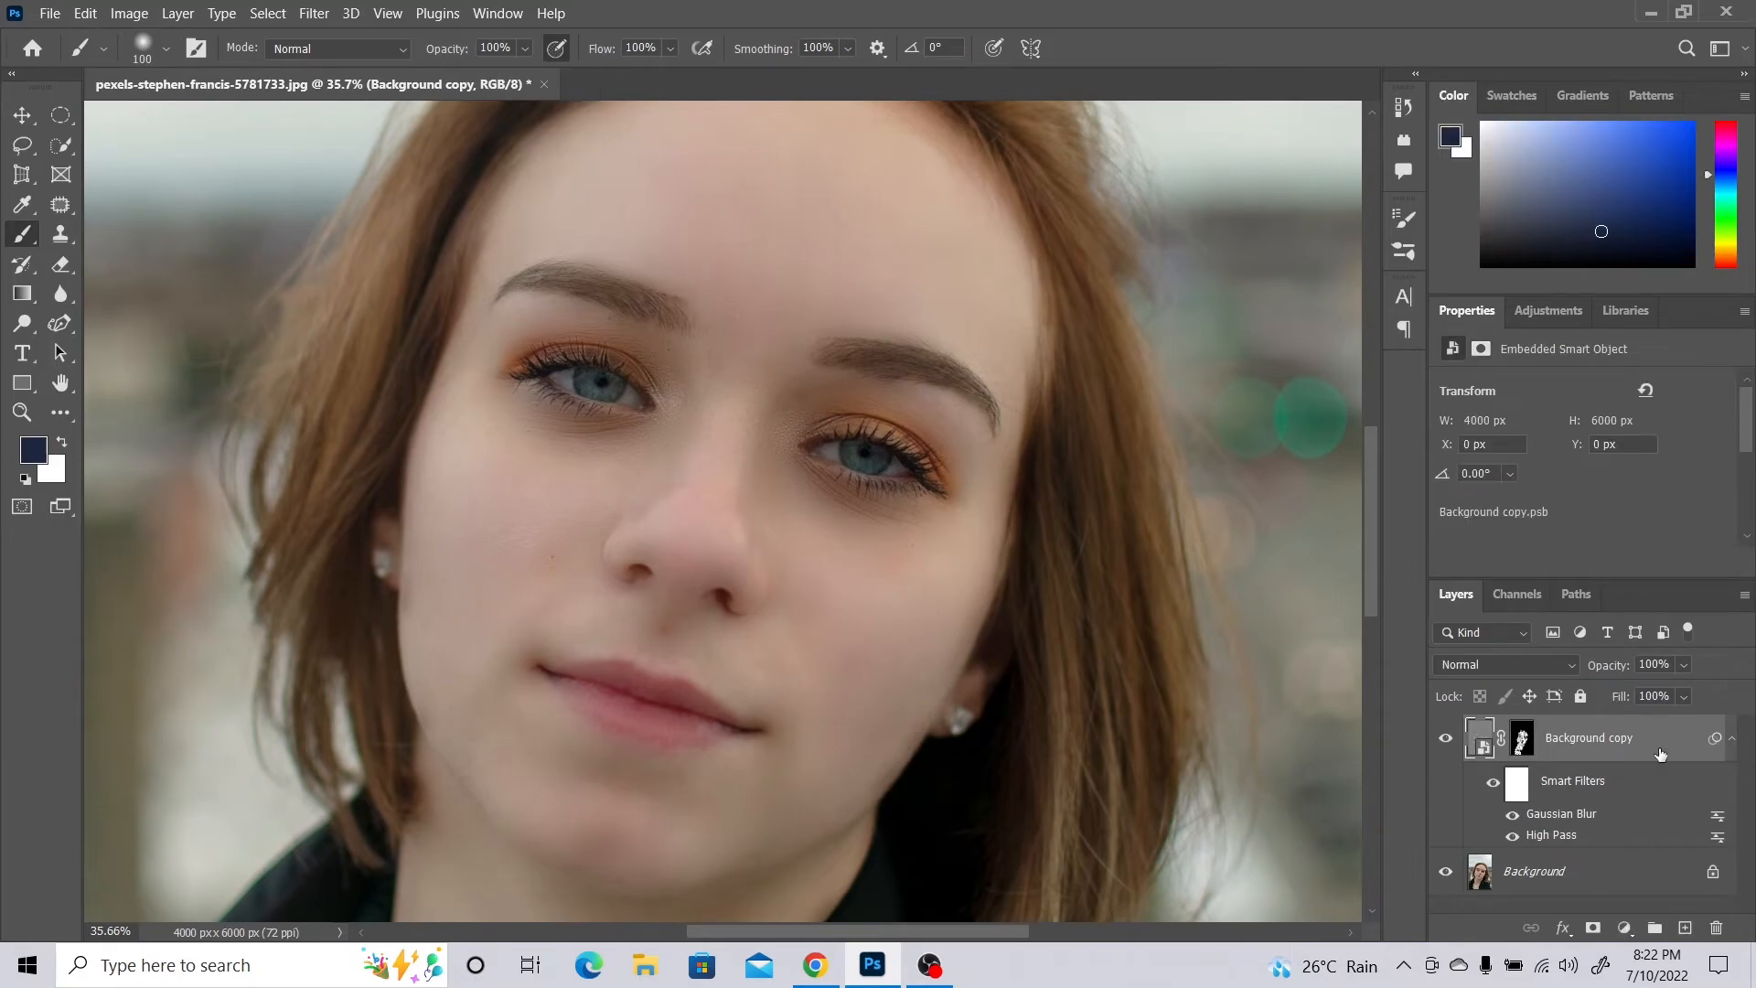
key("ctrl+shift+alt+e")
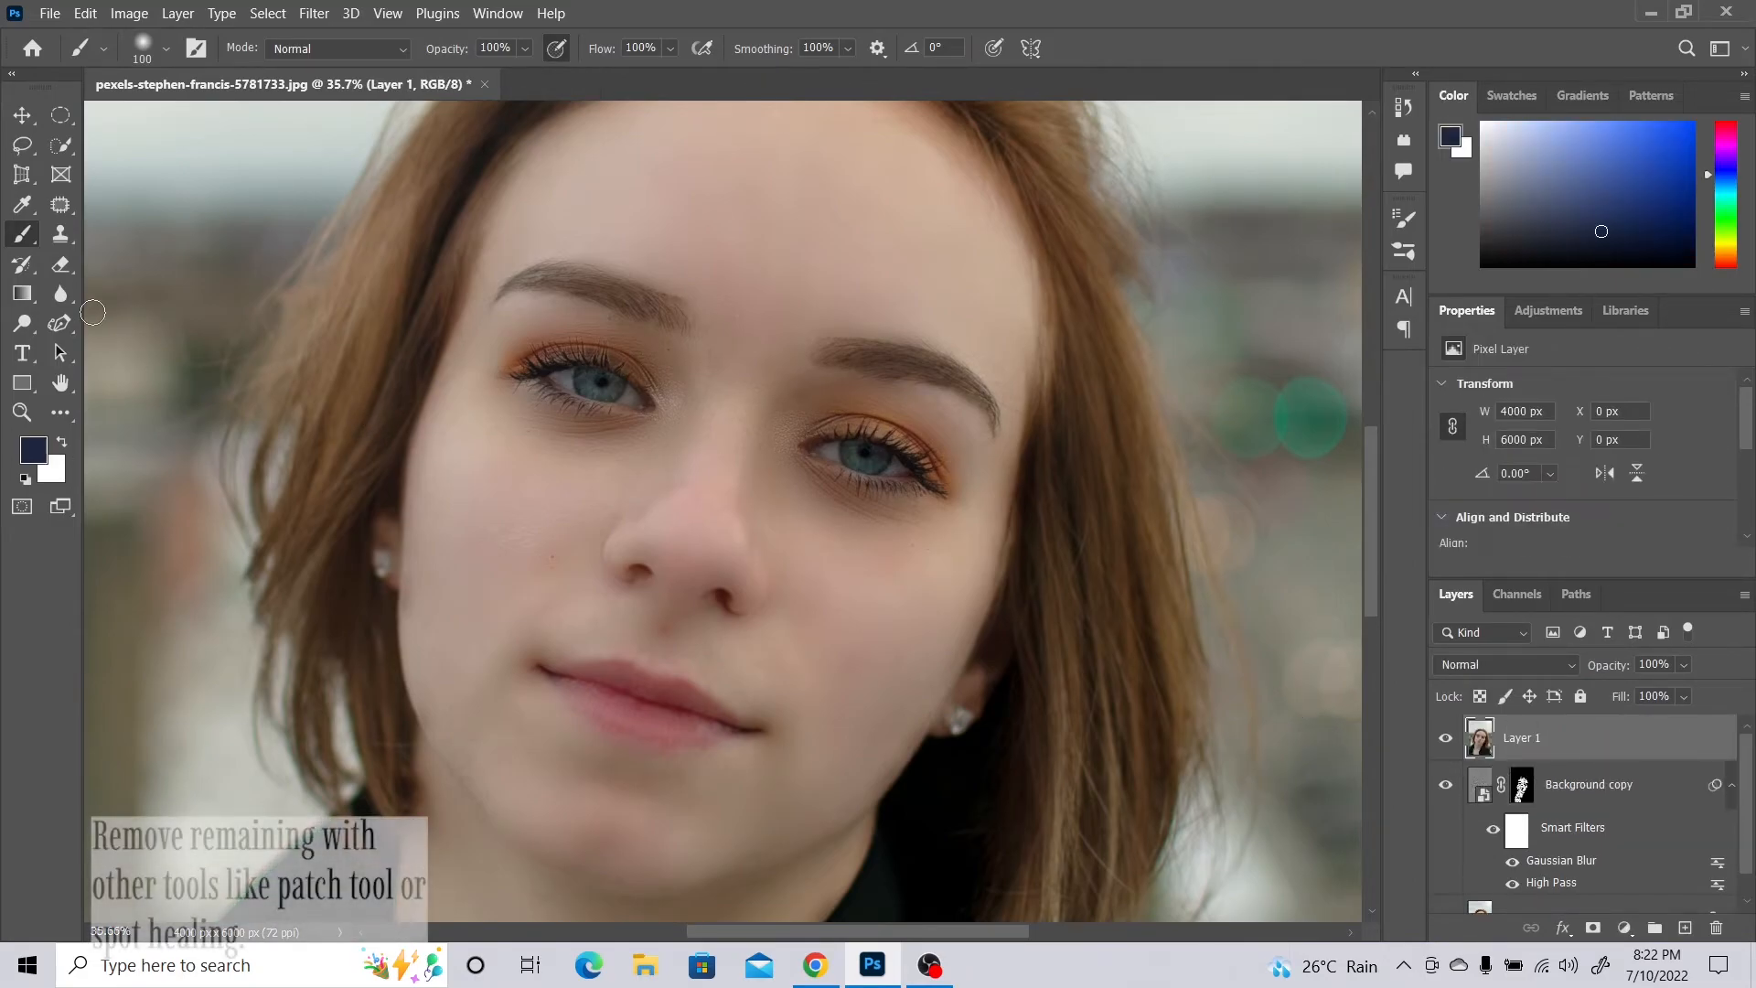
- Remove the remaining cheek mole and the spot above the upper lip with the Spot Healing Brush at 45 px
left_click(62, 206)
right_click(75, 205)
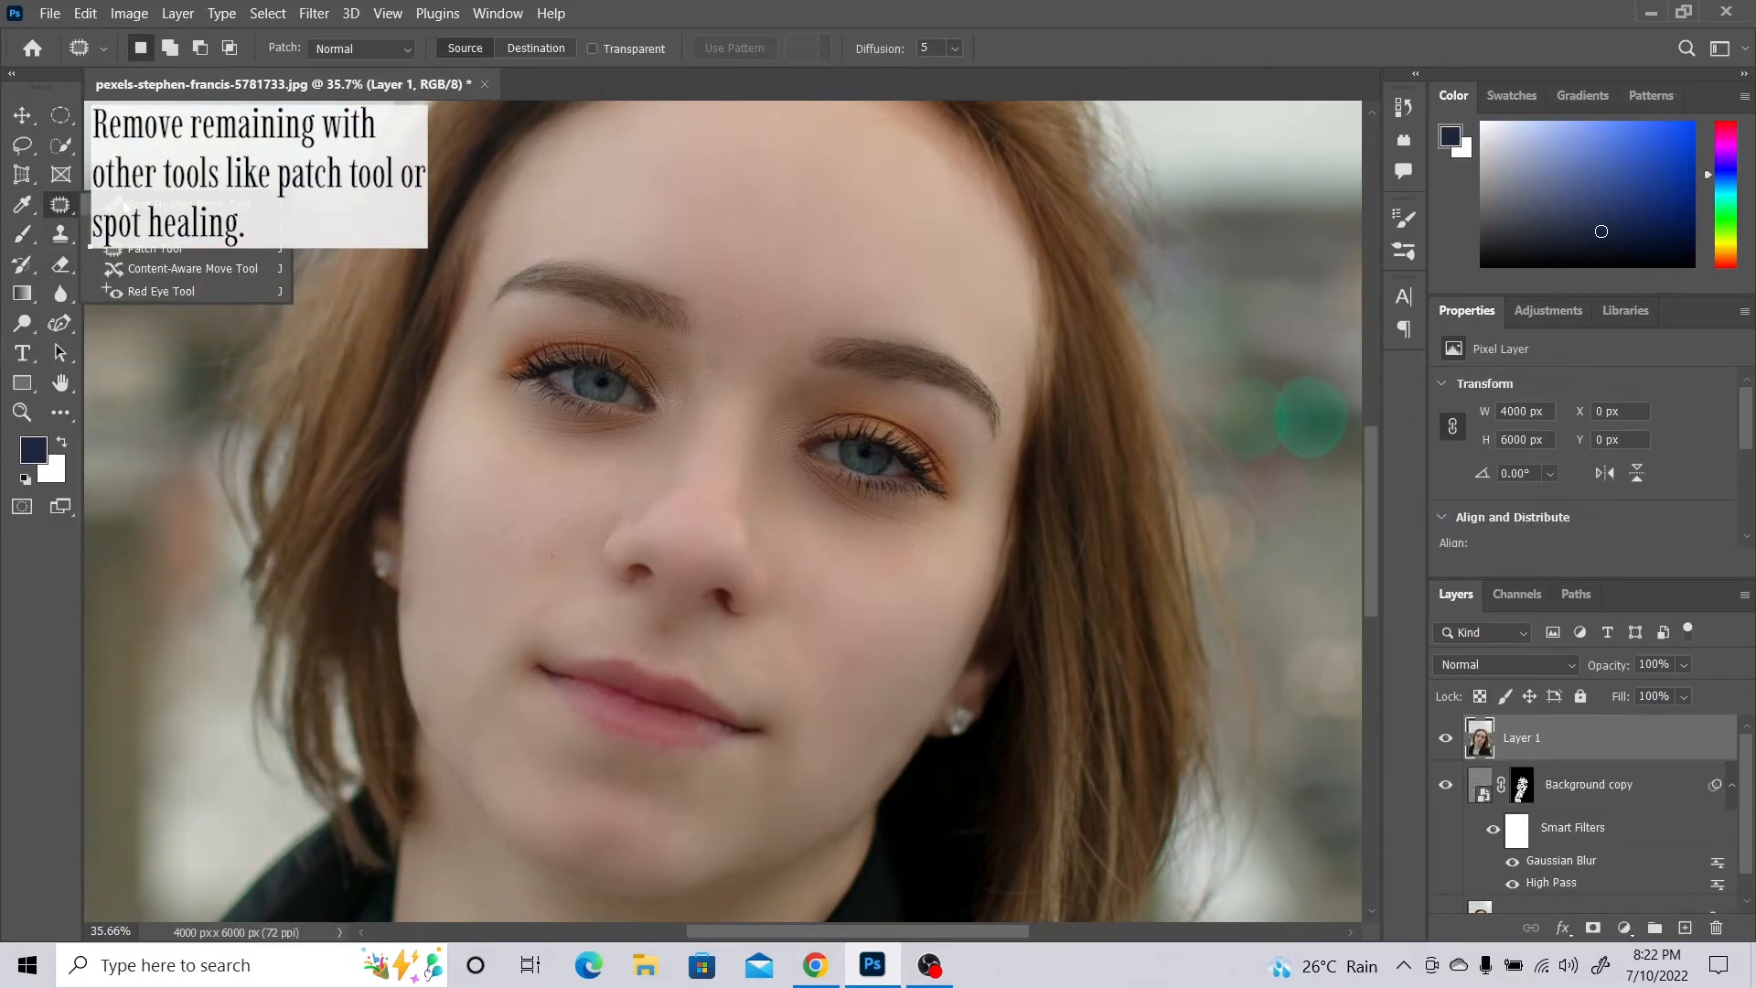
left_click(174, 205)
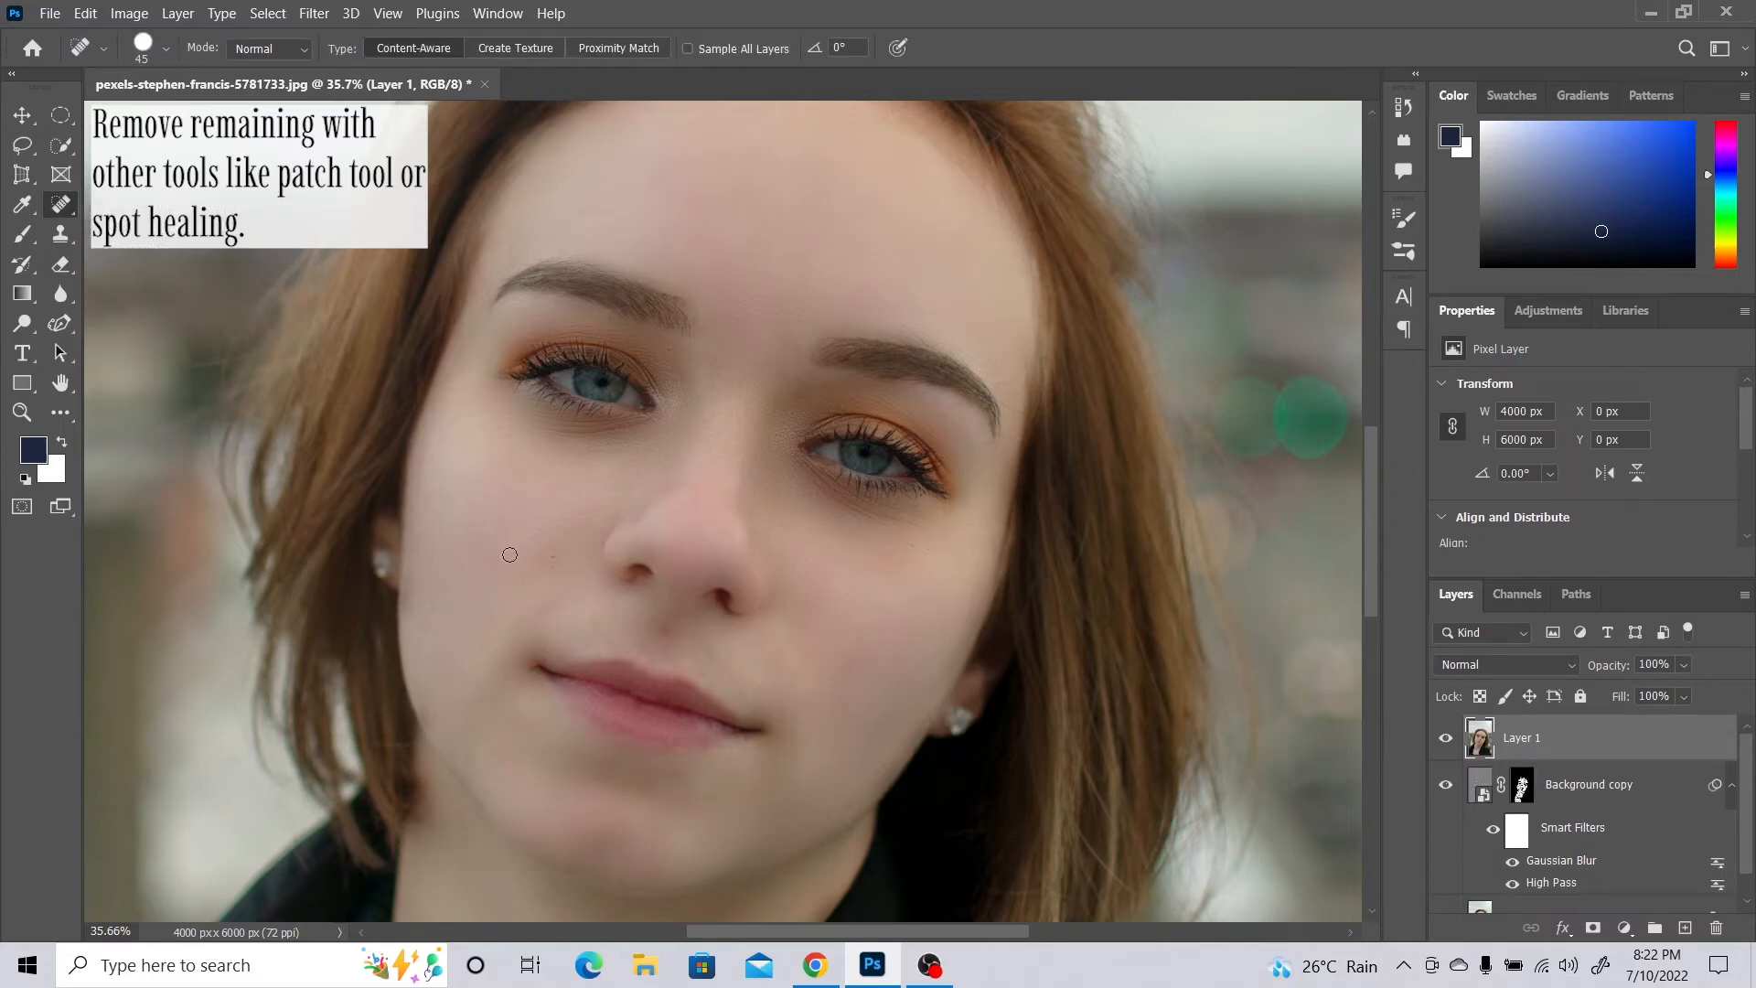
scroll(539, 582, "up", 5)
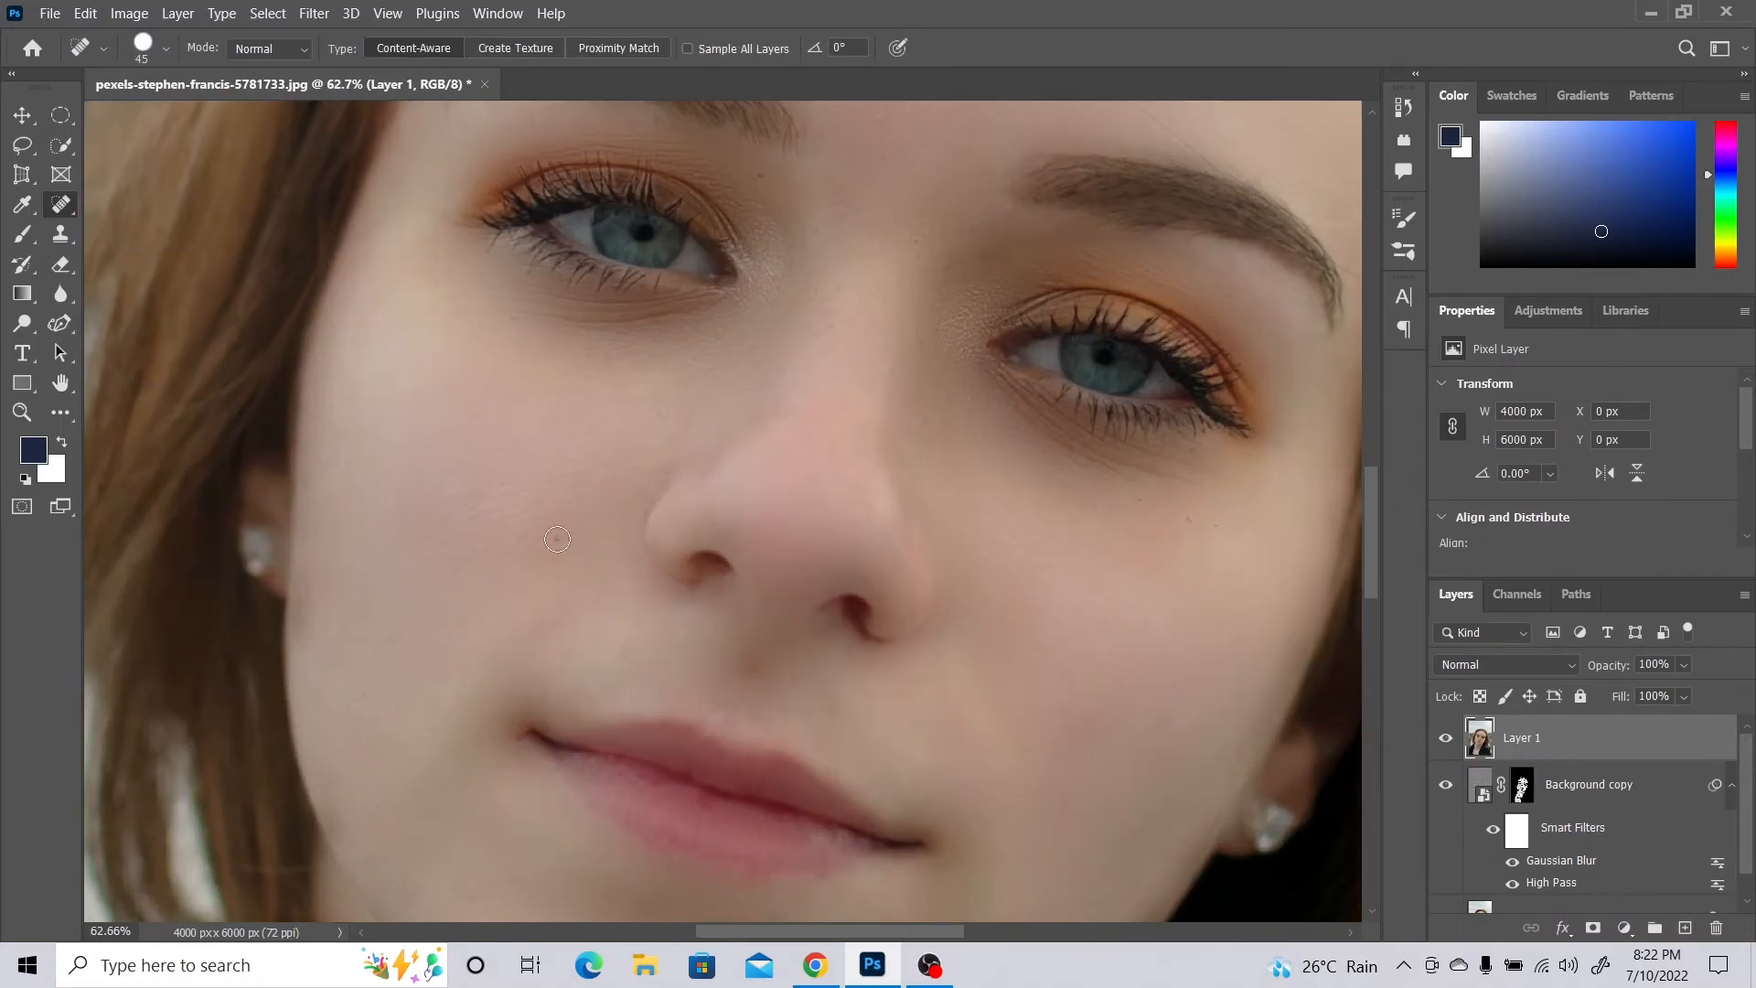
left_click(557, 539)
left_click(751, 664)
- Heal the remaining spots on the forehead between and above the eyebrows with the Spot Healing Brush
left_click_drag(1029, 700, 771, 889)
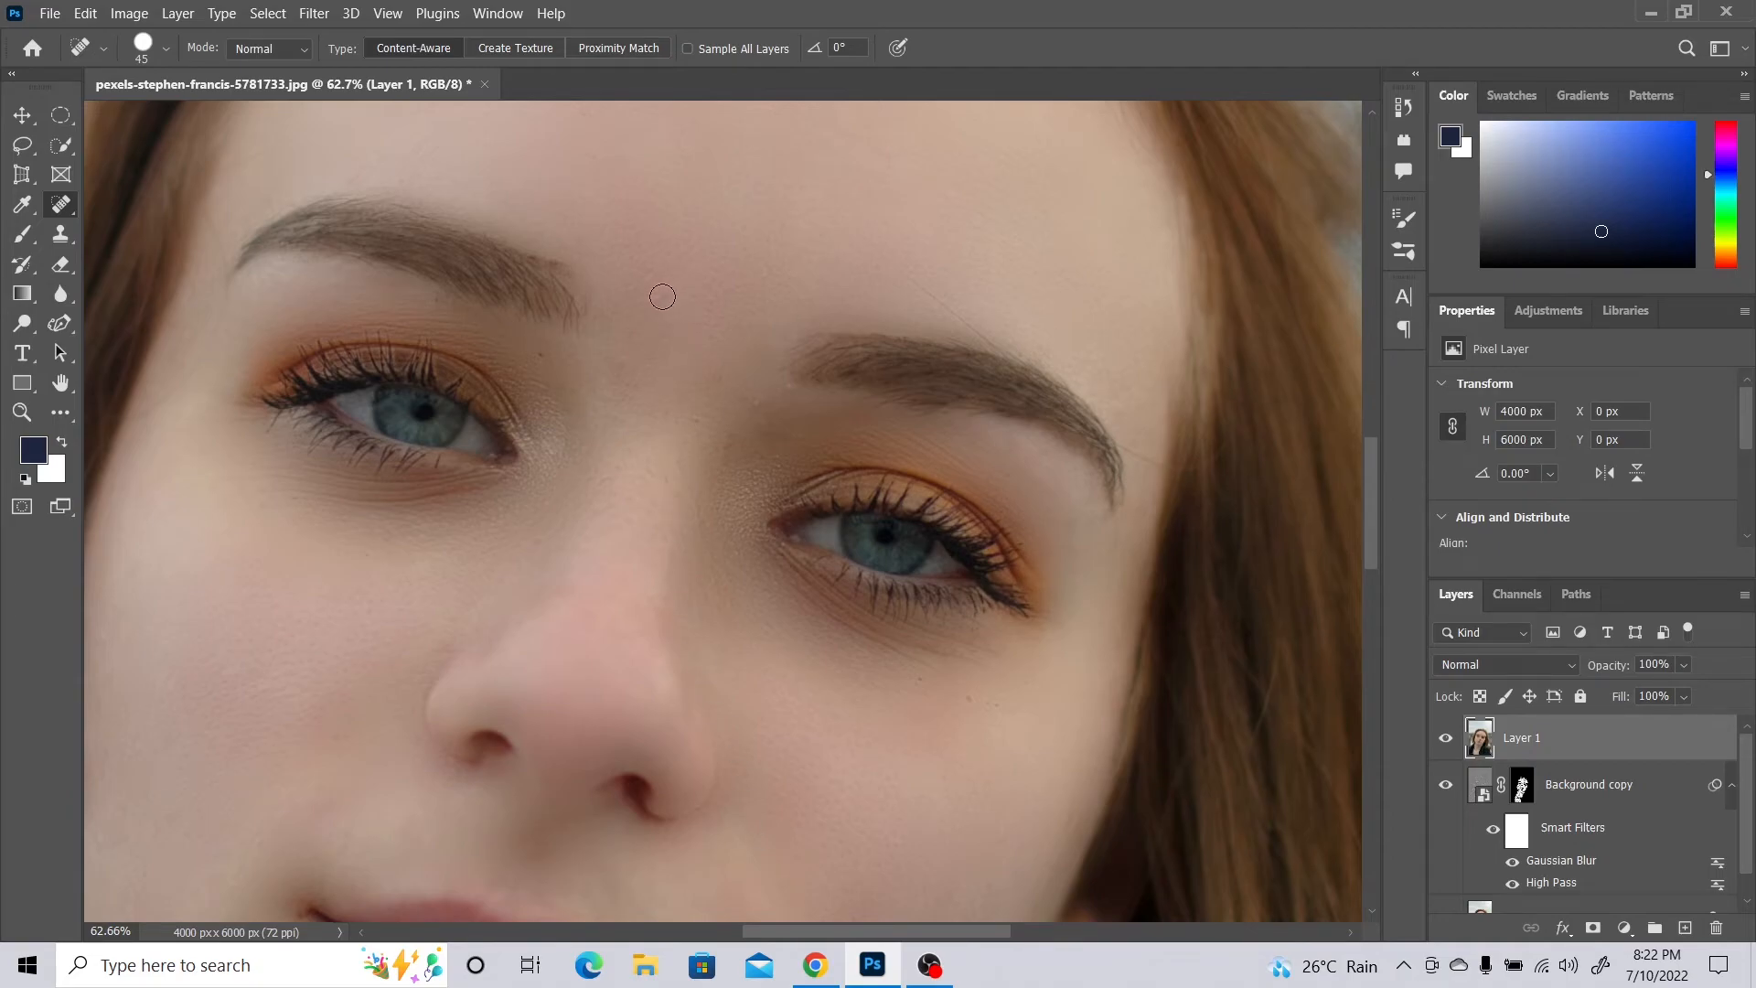
left_click(656, 274)
left_click_drag(753, 486, 730, 718)
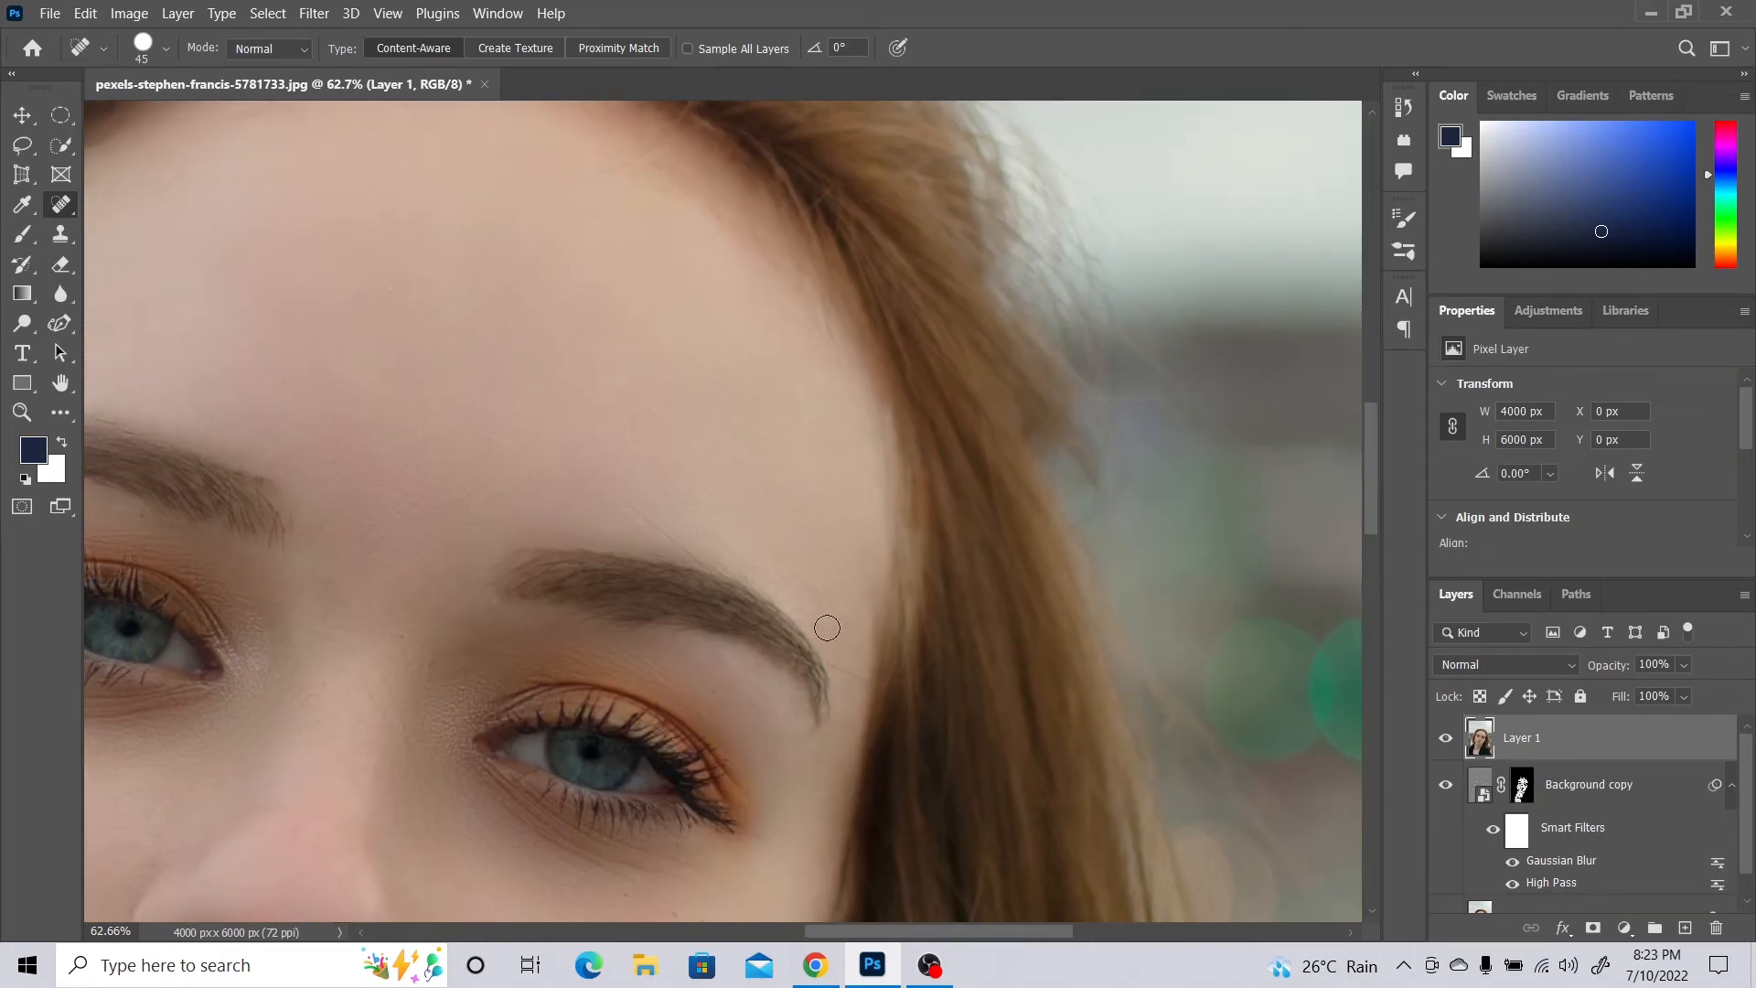
left_click_drag(576, 424, 938, 425)
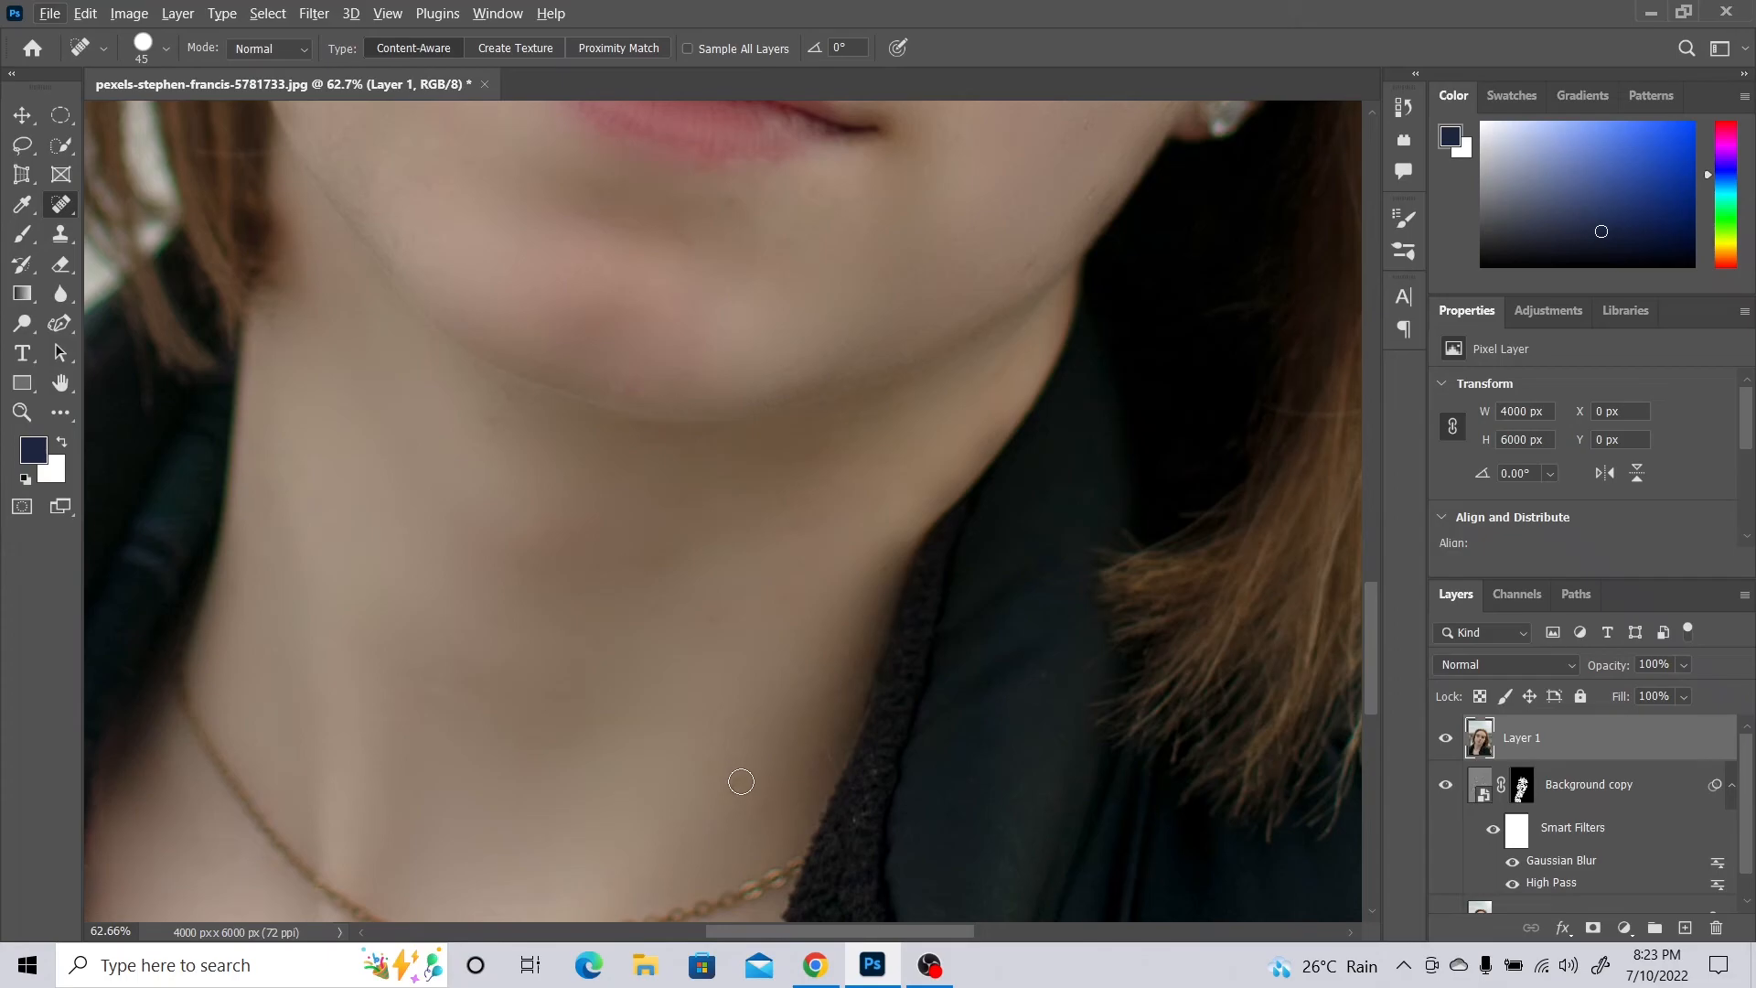
- Heal the remaining spots on the neck and under the chin with the Spot Healing Brush
left_click(732, 776)
left_click(710, 607)
left_click(627, 443)
left_click_drag(776, 748, 843, 403)
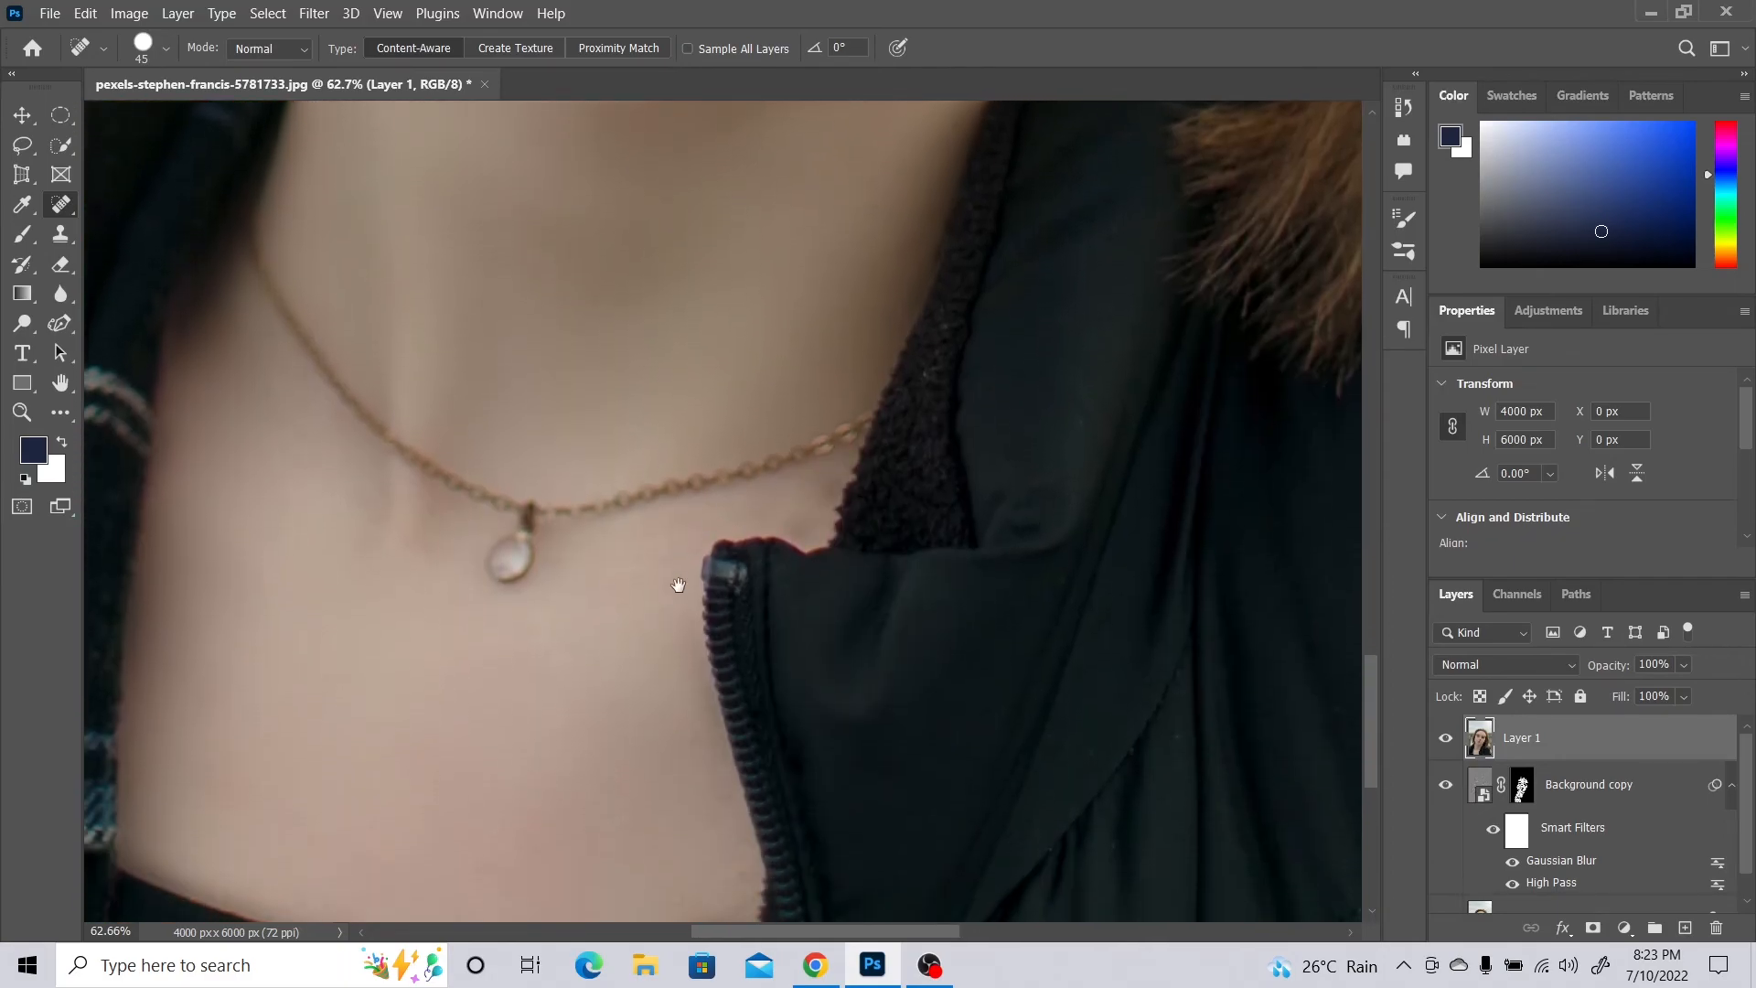
- Collapse the smart filter list, hide Layer 1 and toggle the Background copy layer's visibility to compare the portrait before and after
scroll(923, 551, "down", 10)
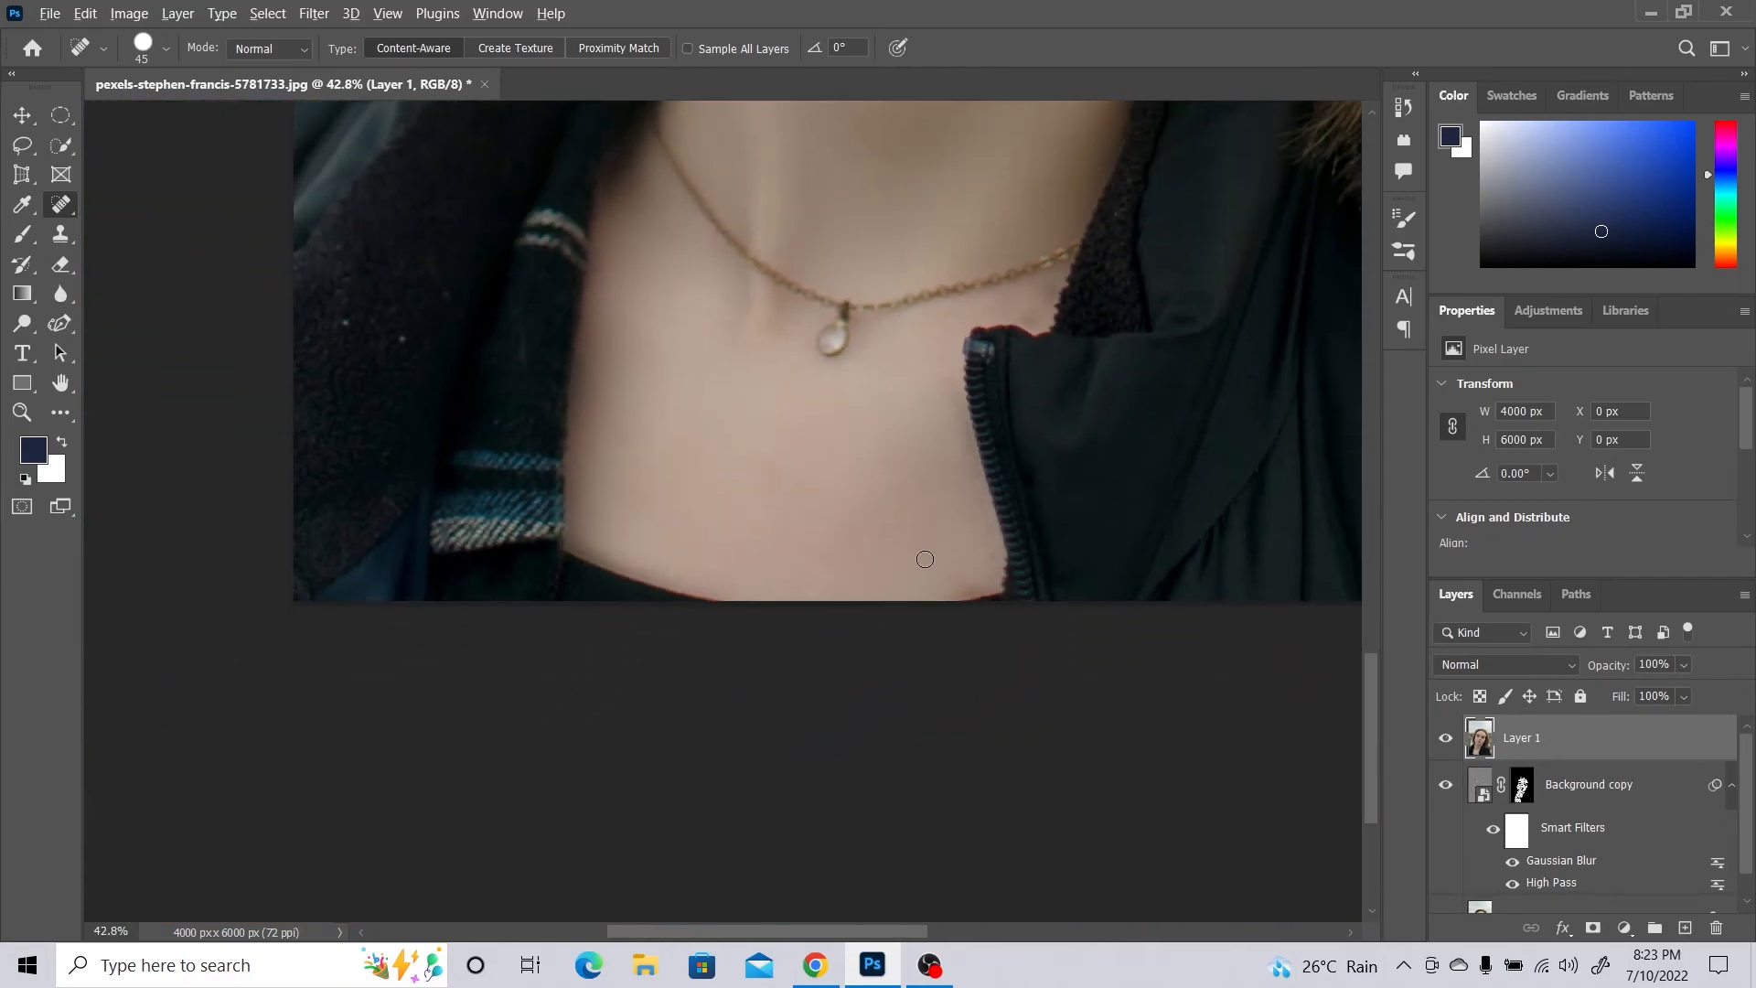
left_click_drag(1107, 294, 894, 706)
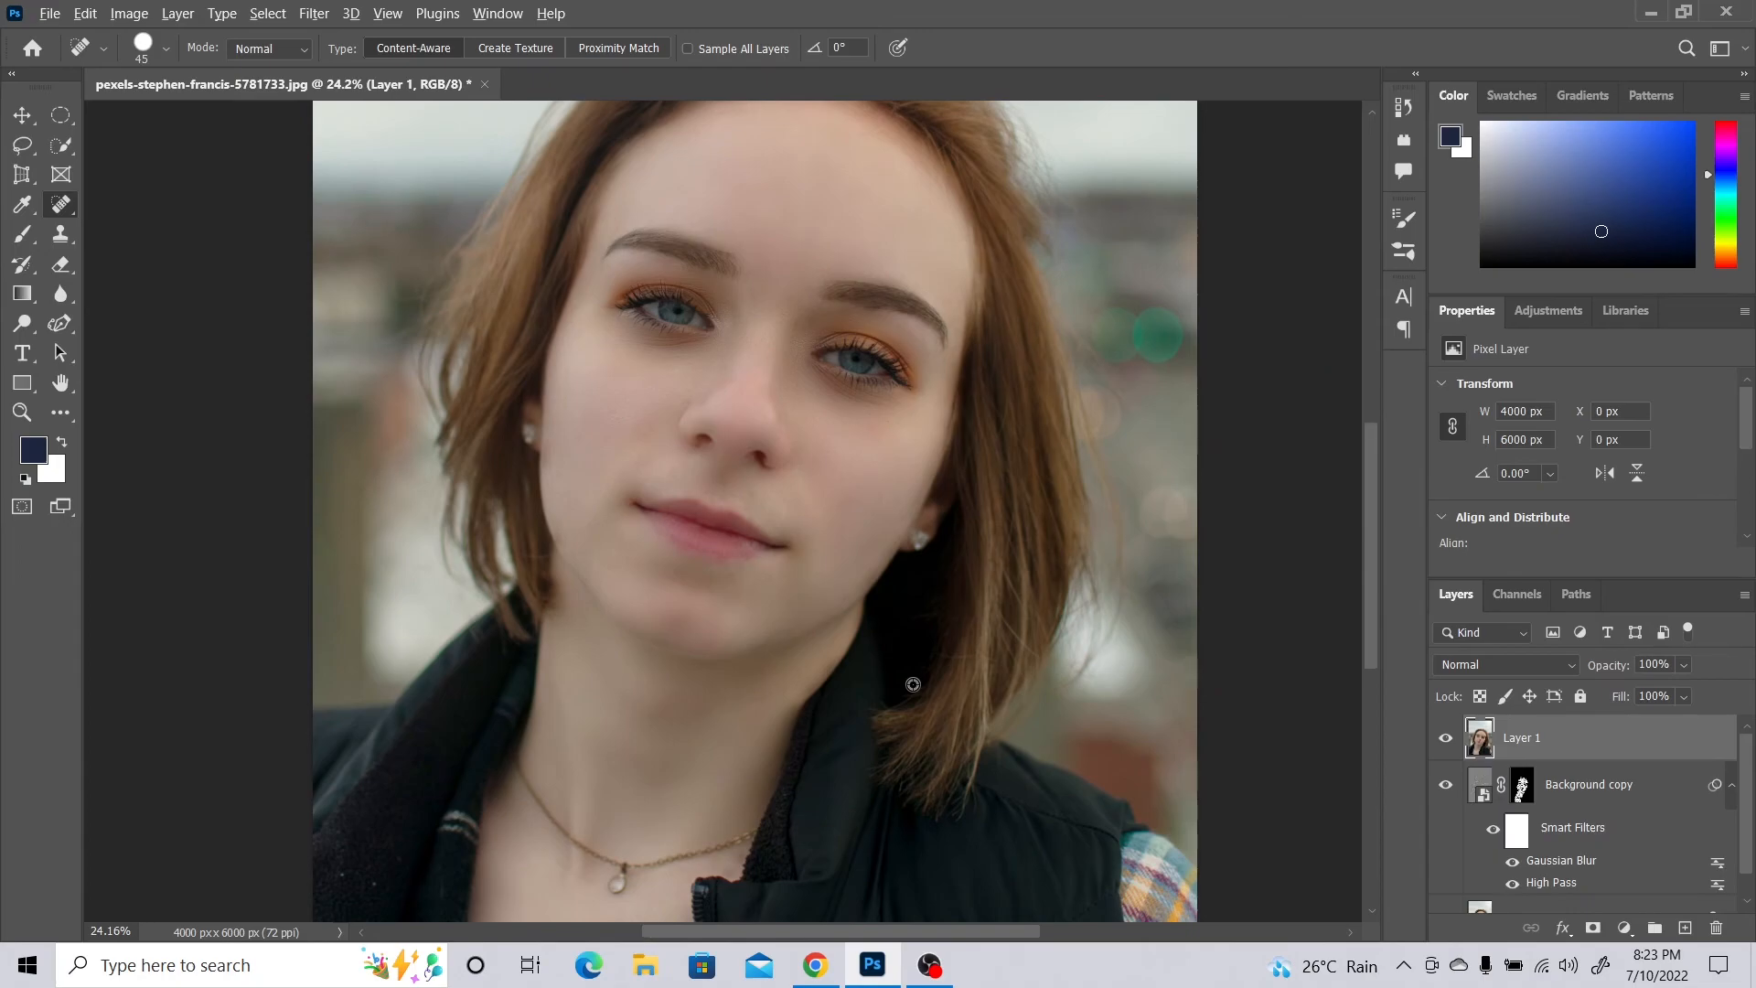
scroll(913, 684, "down", 2)
key("v")
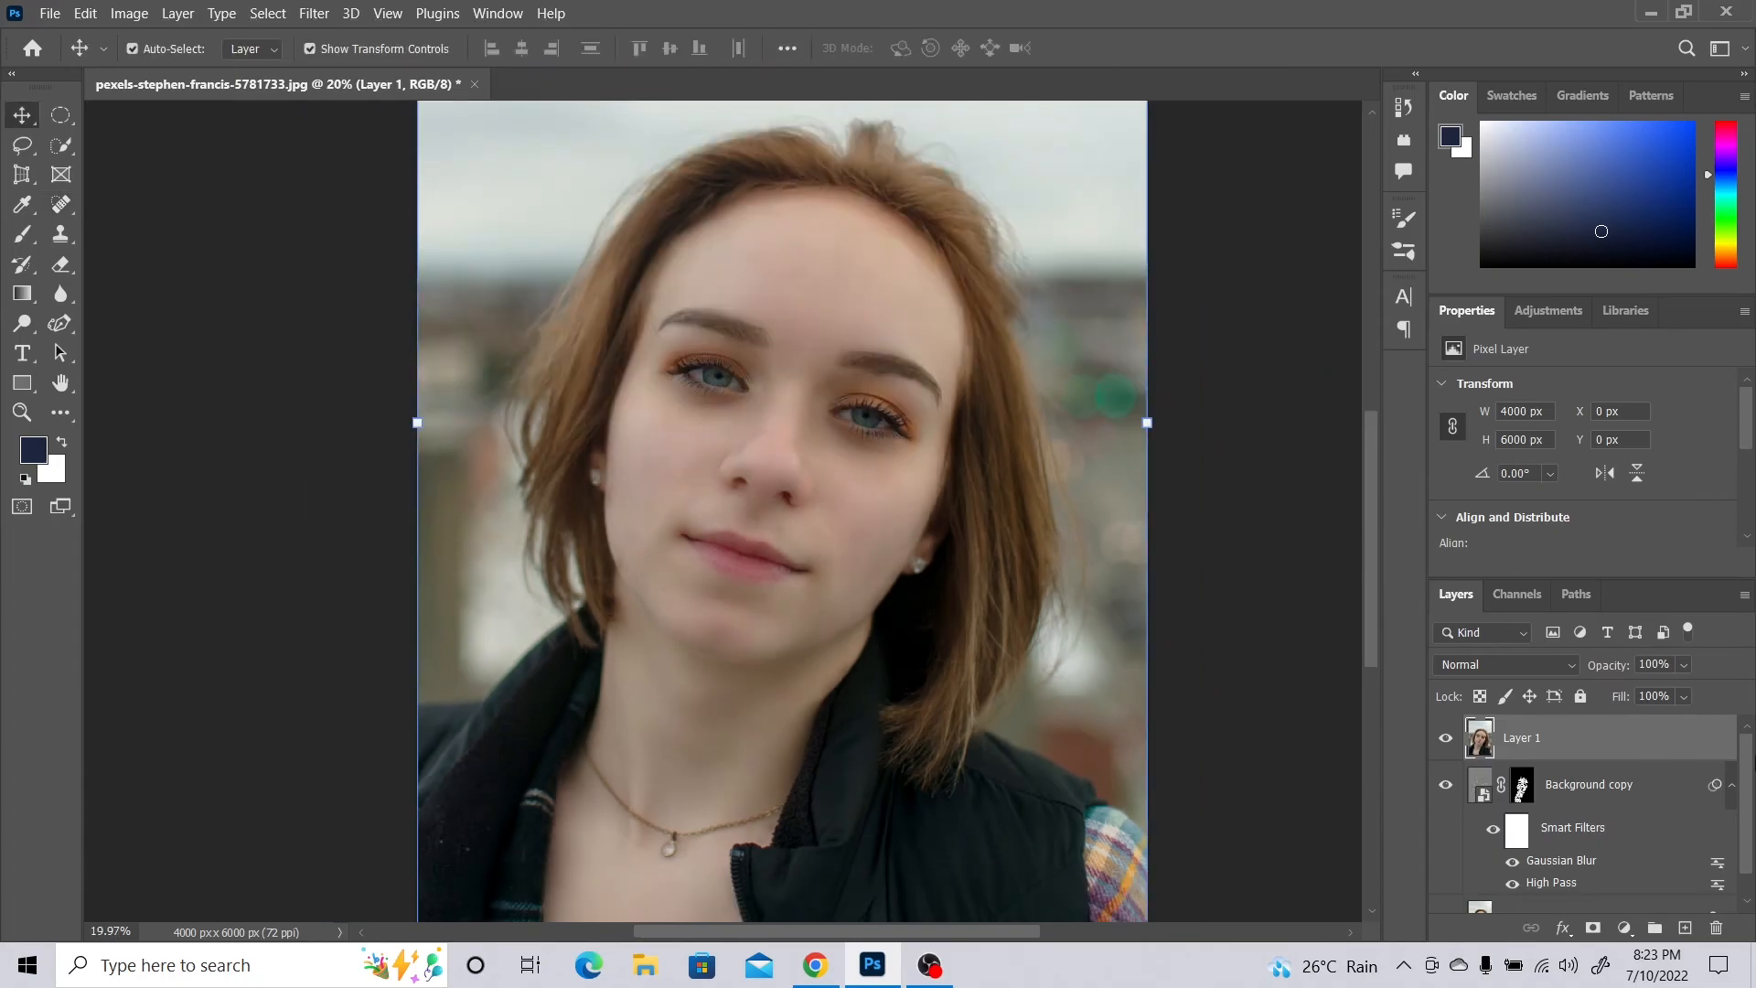
left_click(1733, 786)
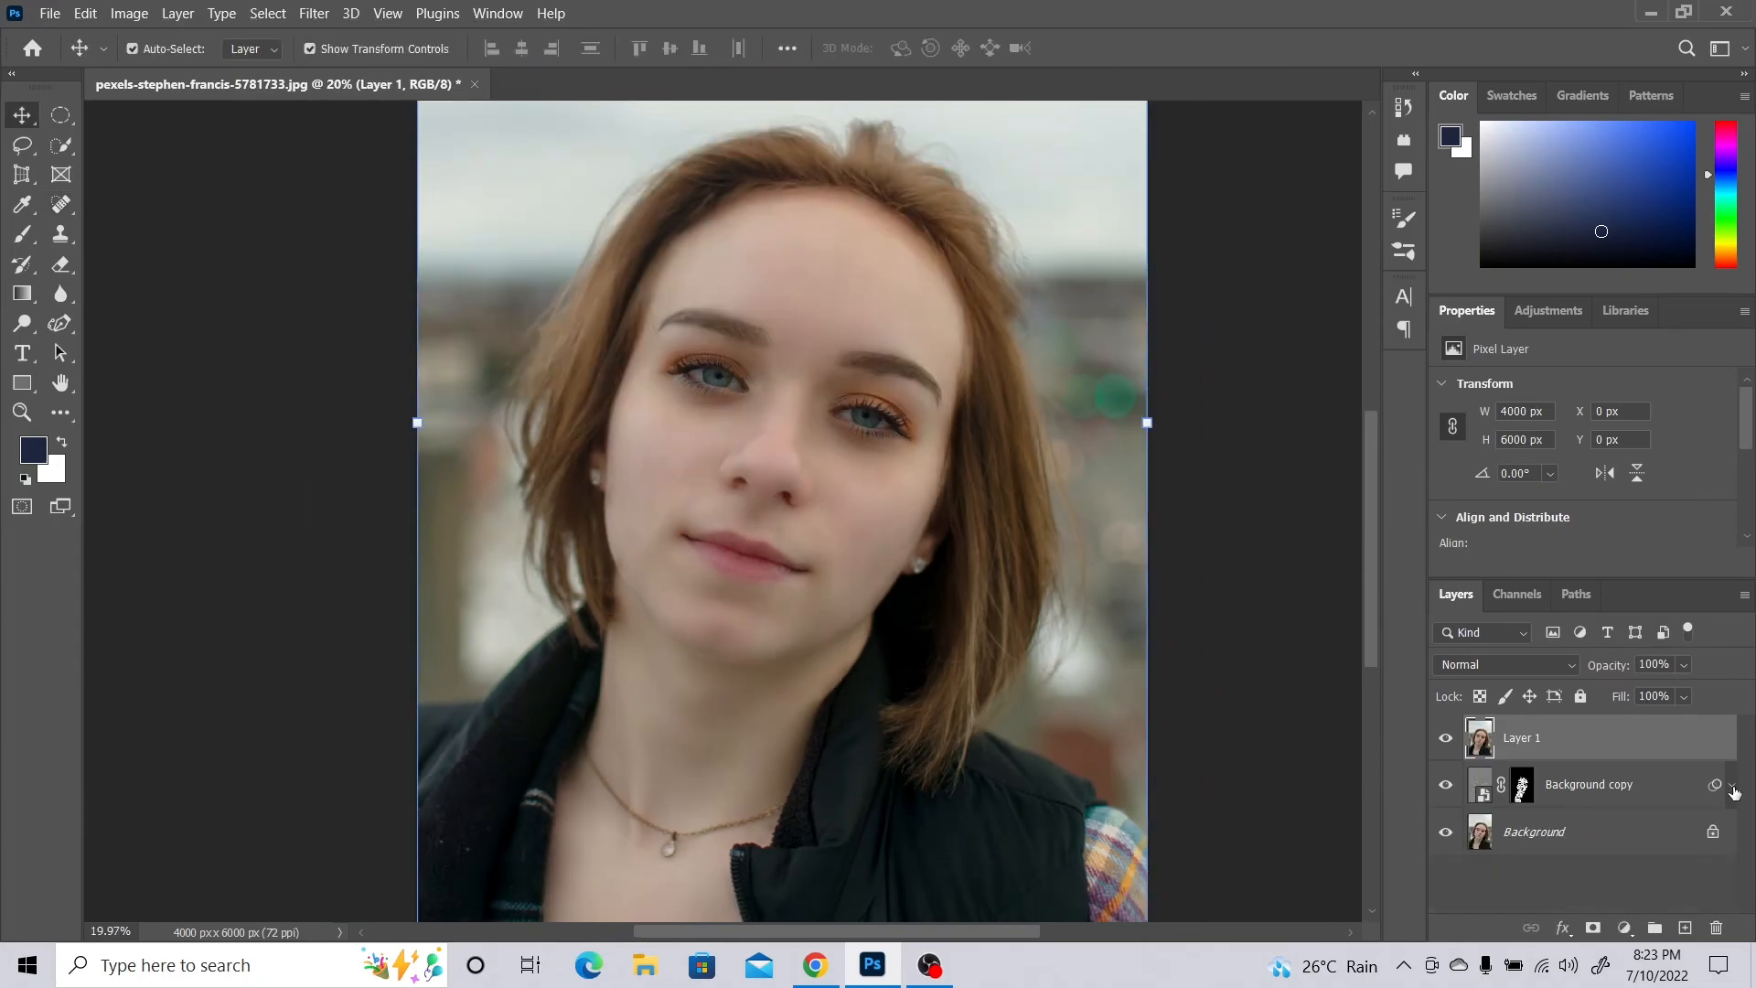
left_click(1567, 759, "ctrl")
left_click(1447, 737)
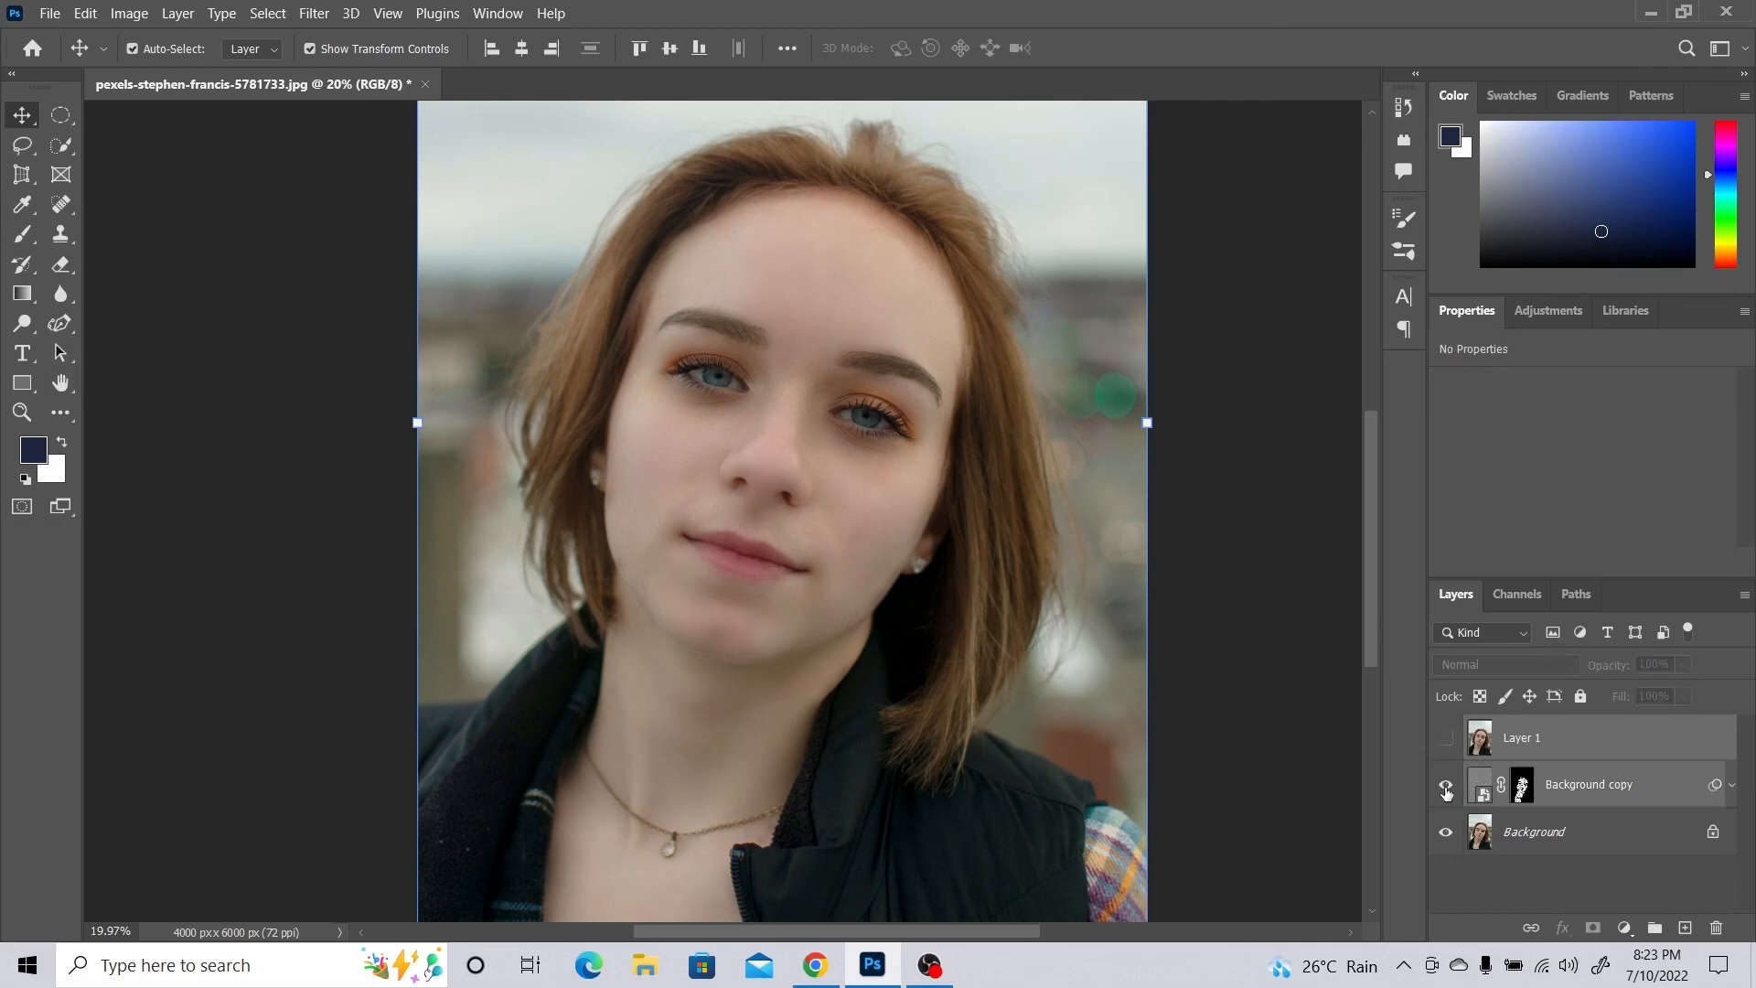
left_click(1446, 786)
left_click(1446, 787)
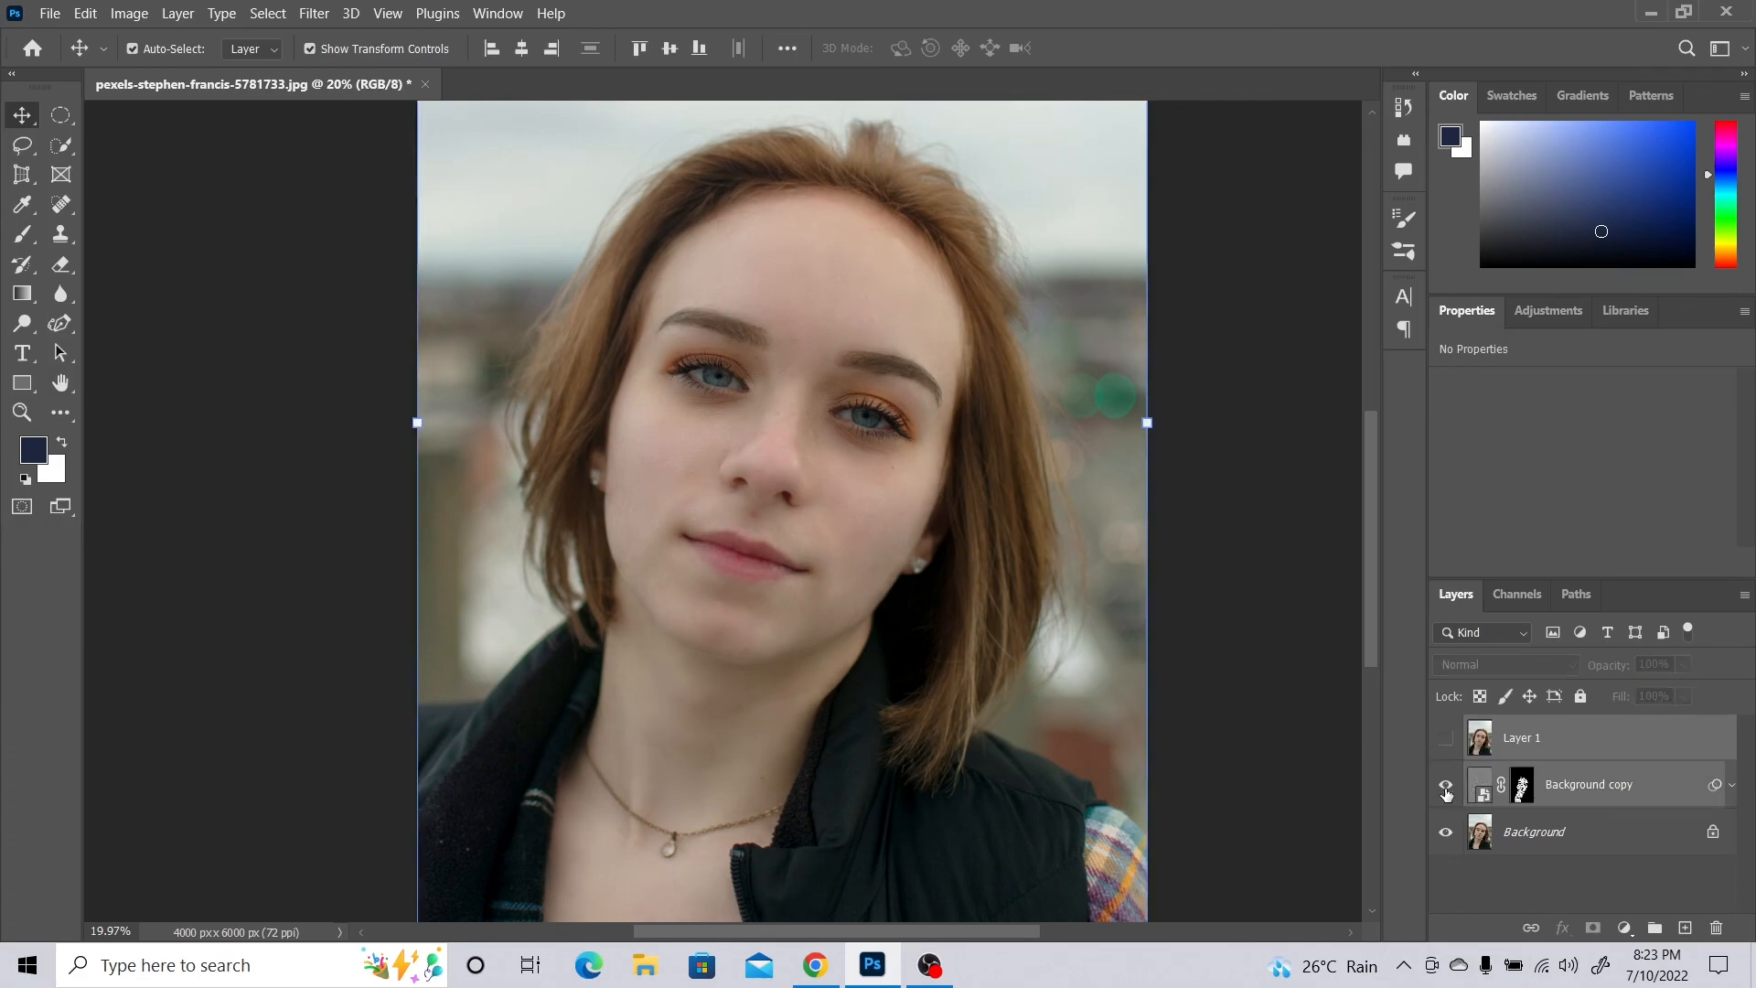